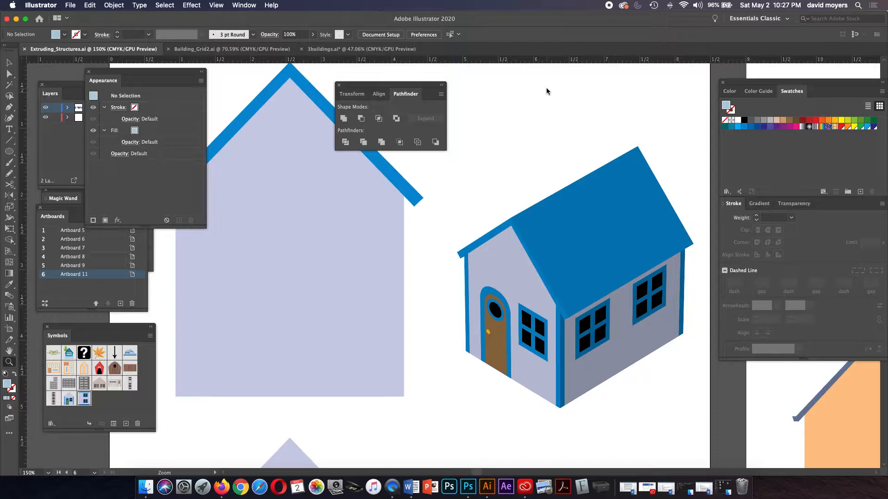
# Step: Examine the finished isometric house and the flat front and side wall artwork it is built from
pyautogui.moveTo(578, 218); pyautogui.dragTo(534, 204)
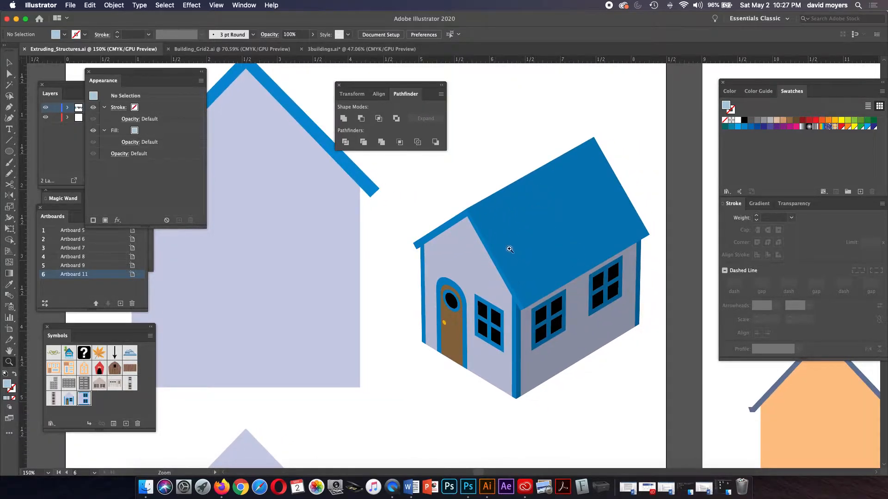
pyautogui.hscroll(-2, 501, 246)
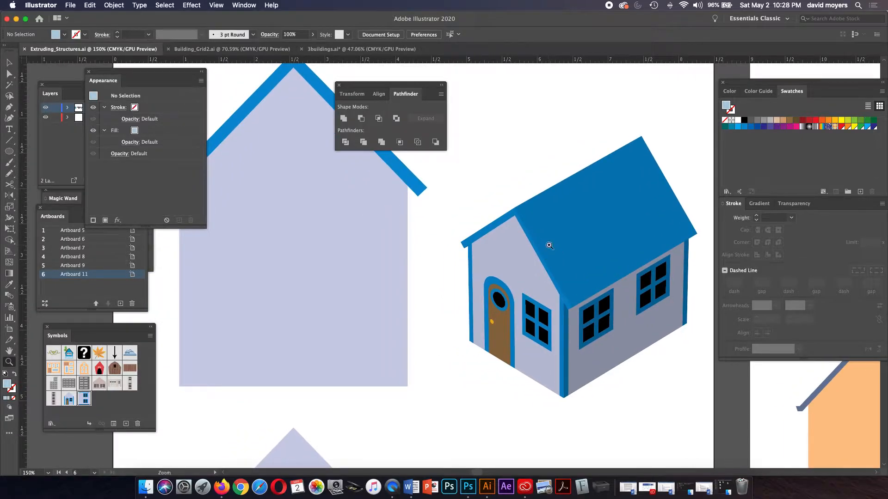
pyautogui.press('super+minus')
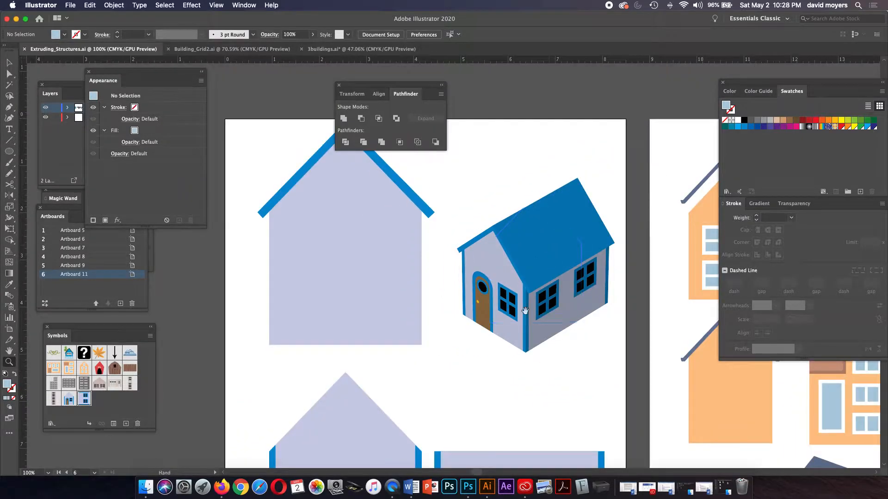
pyautogui.scroll(-5, 531, 259)
pyautogui.hscroll(-1, 531, 259)
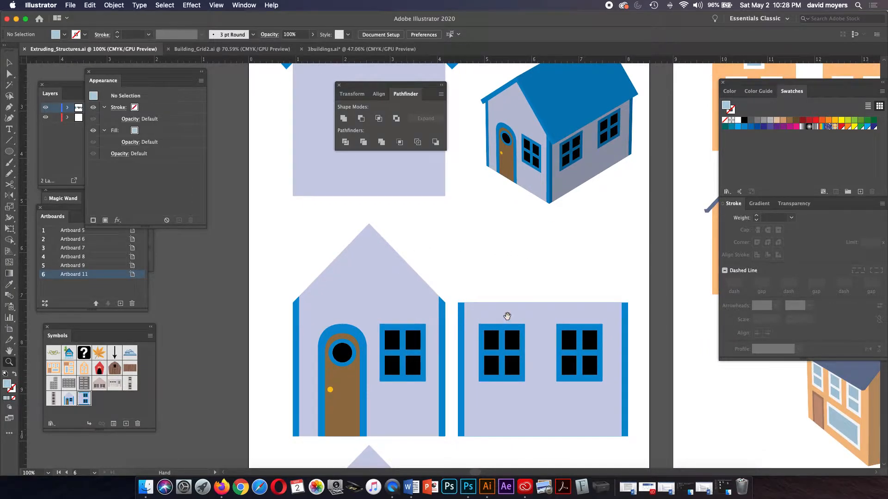
pyautogui.moveTo(394, 337)
pyautogui.mouseDown()
pyautogui.moveTo(386, 306)
pyautogui.moveTo(379, 337)
pyautogui.mouseUp()
pyautogui.moveTo(448, 221); pyautogui.dragTo(446, 261)
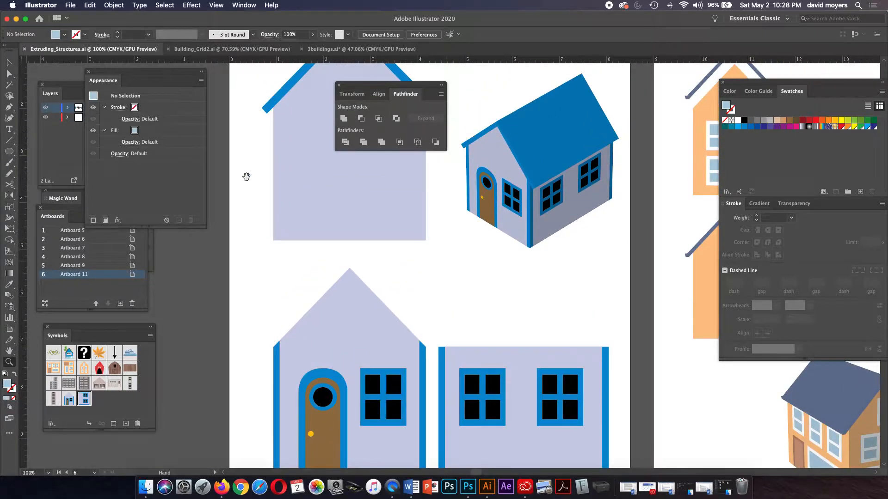
# Step: Add a new layer above Layer 1, hide Layer 1, and move the Pathfinder panel clear of the drawing area
pyautogui.click(60, 131)
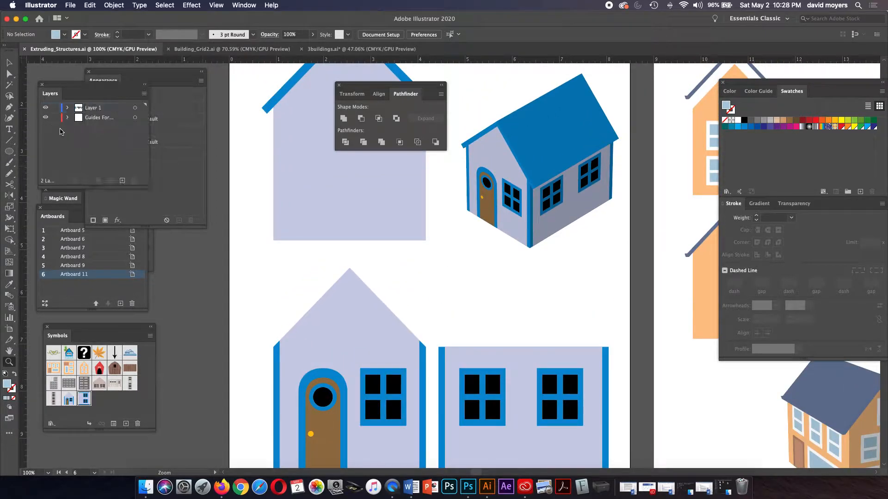
pyautogui.click(122, 180)
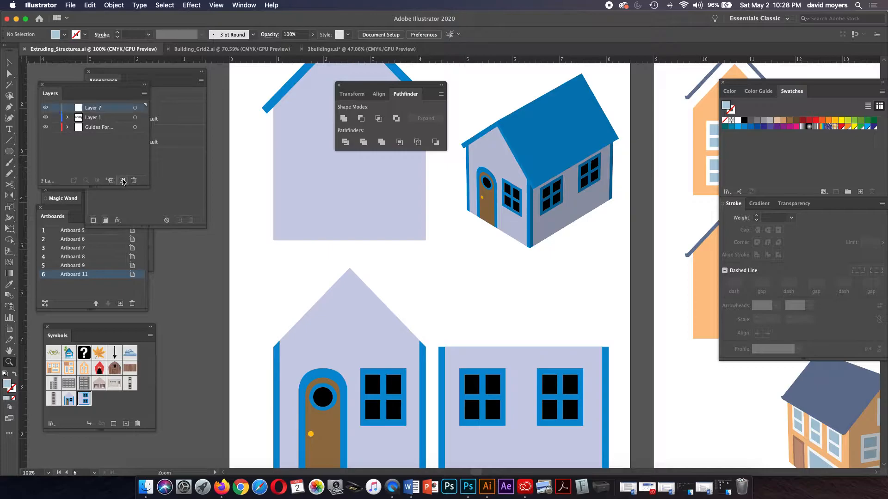
pyautogui.click(45, 118)
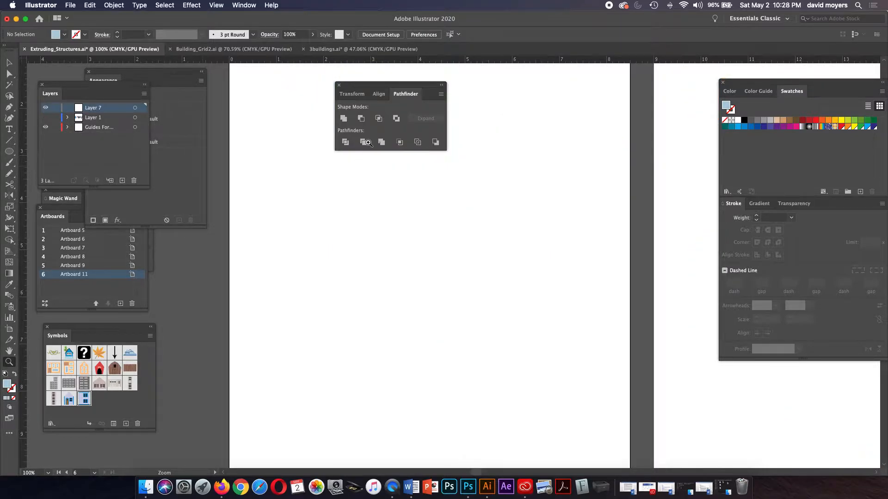
pyautogui.moveTo(385, 93); pyautogui.dragTo(619, 116)
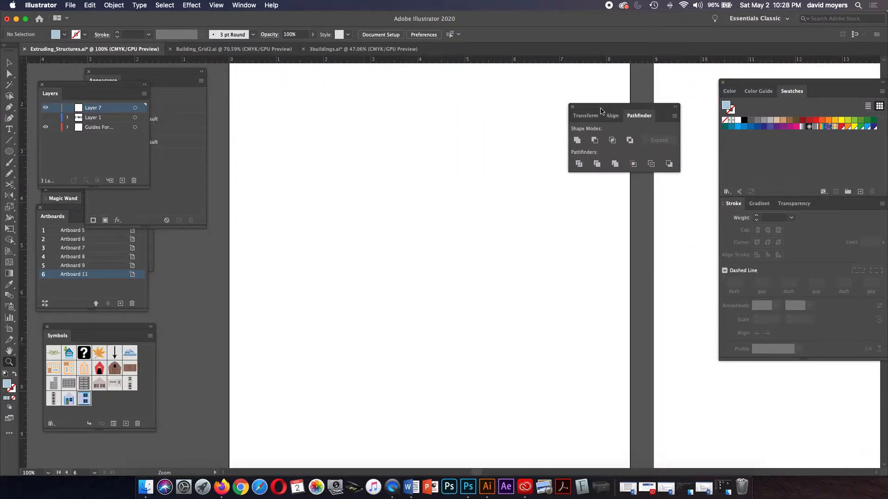
# Step: Draw a light blue rectangle about 3.27 by 3.04 in on the blank artboard as the house's front wall
pyautogui.click(400, 151)
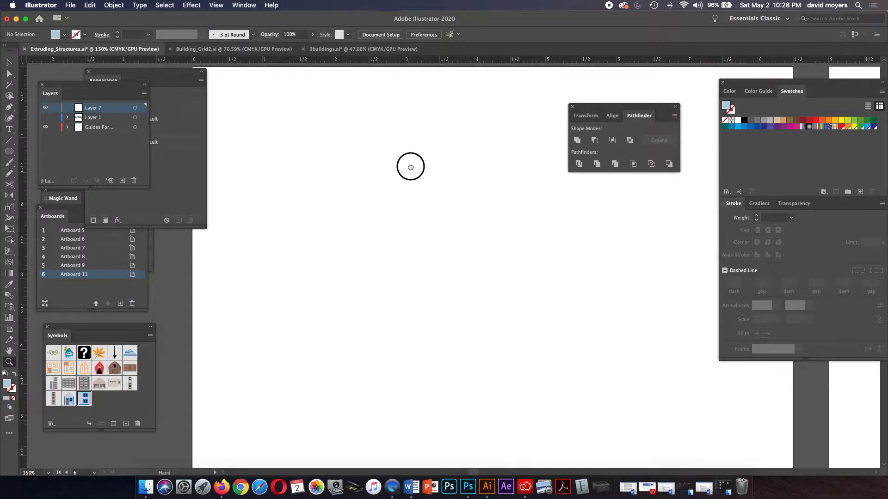
pyautogui.click(11, 153)
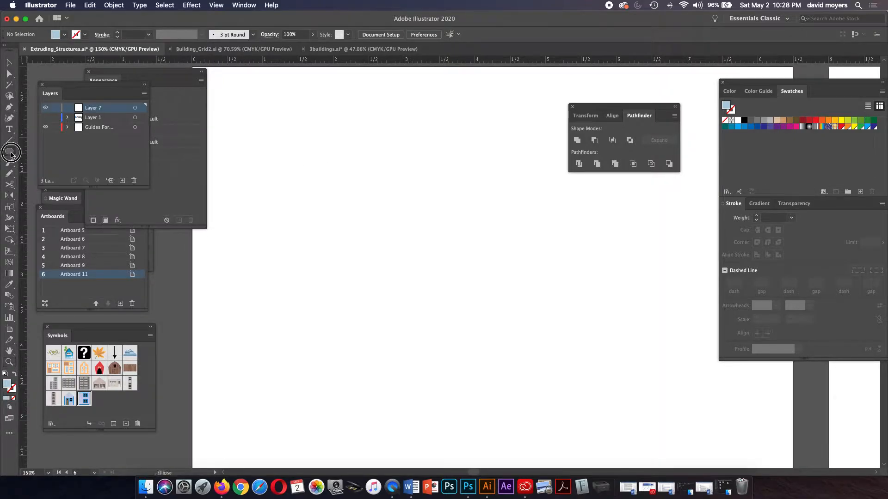
pyautogui.click(56, 151)
pyautogui.moveTo(296, 183); pyautogui.dragTo(528, 398)
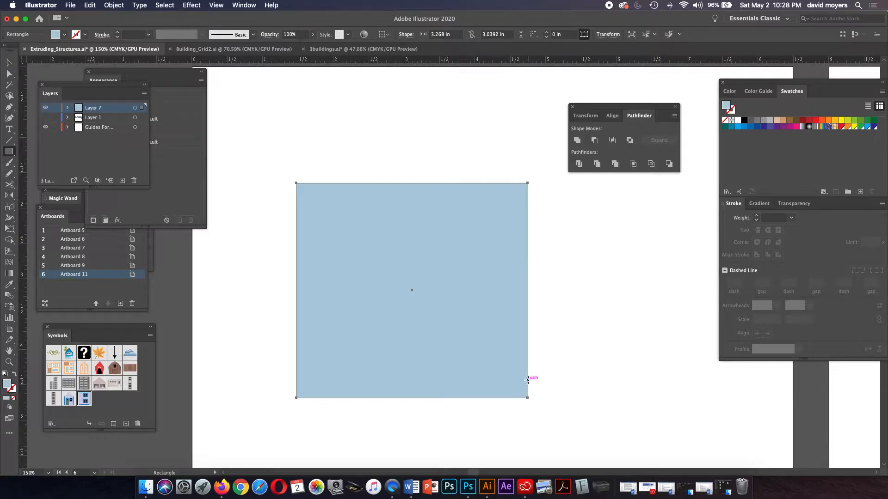
# Step: Scale the front wall rectangle down proportionally to about 2.72 by 2.53 in, keeping its upper-left corner in place
pyautogui.press('super+minus')
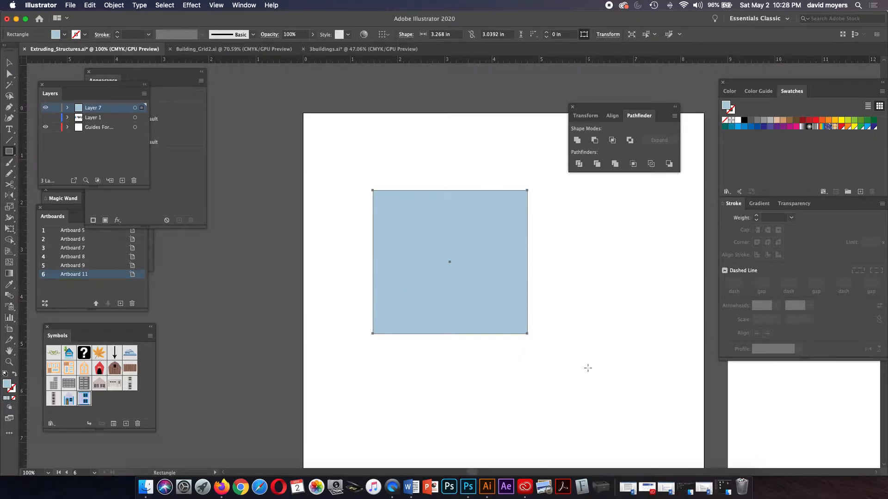
pyautogui.press('super+t')
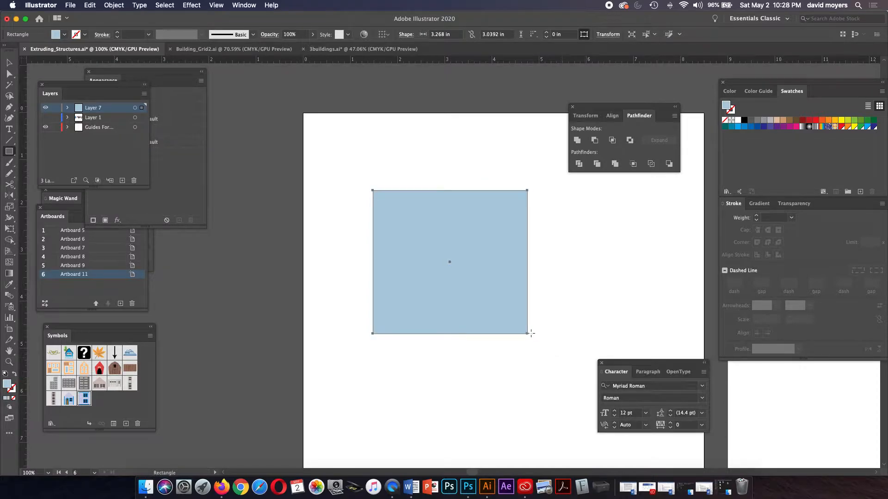
pyautogui.press('v')
pyautogui.moveTo(527, 333); pyautogui.dragTo(501, 309)
pyautogui.press('z')
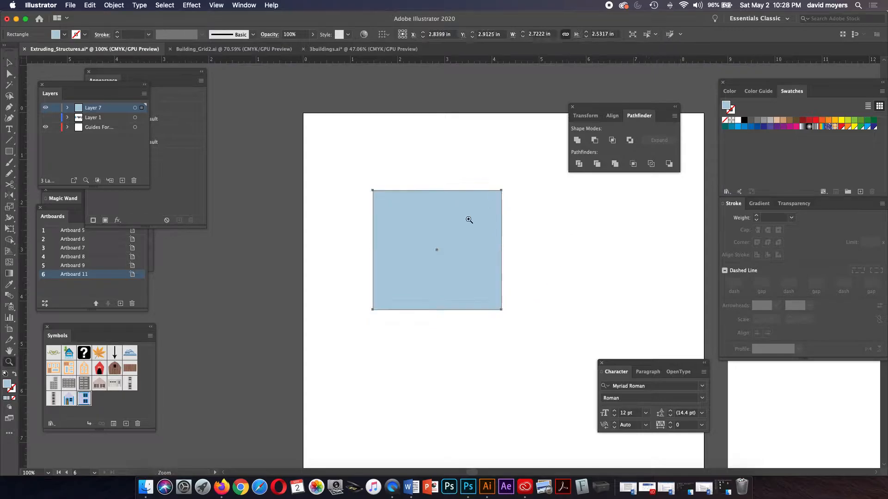
# Step: Add an anchor point at the middle of the rectangle's upper edge and raise it about 1.35 in to form a gable peak
pyautogui.click(468, 217)
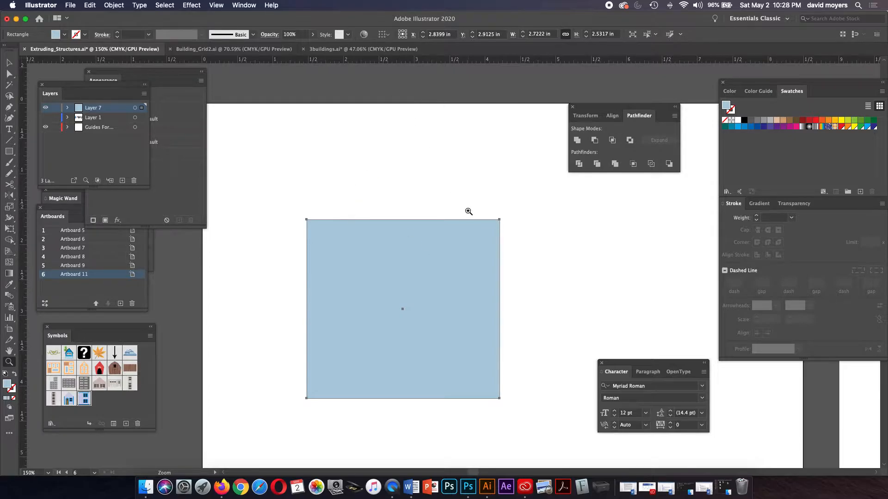
pyautogui.press('p')
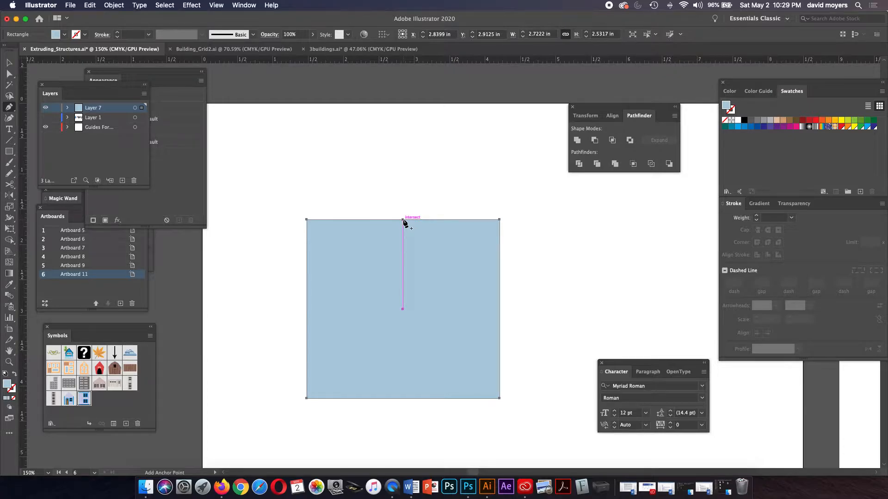
pyautogui.click(403, 220)
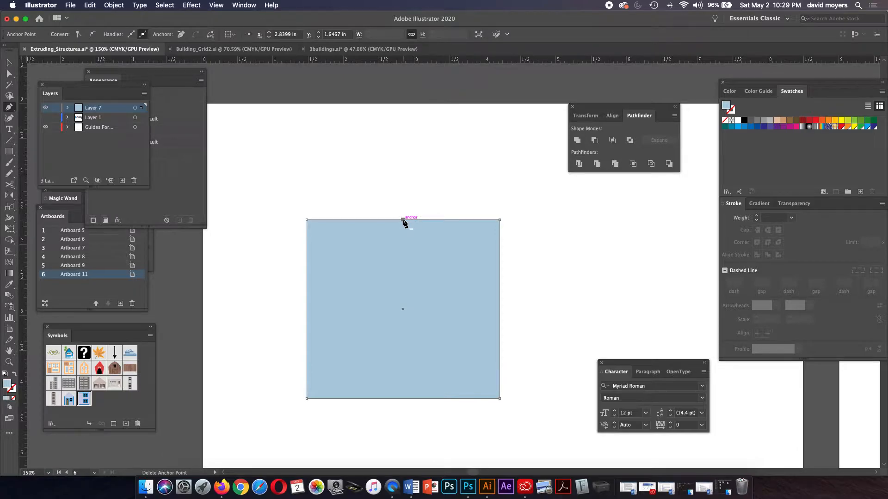
pyautogui.press('a')
pyautogui.click(403, 220)
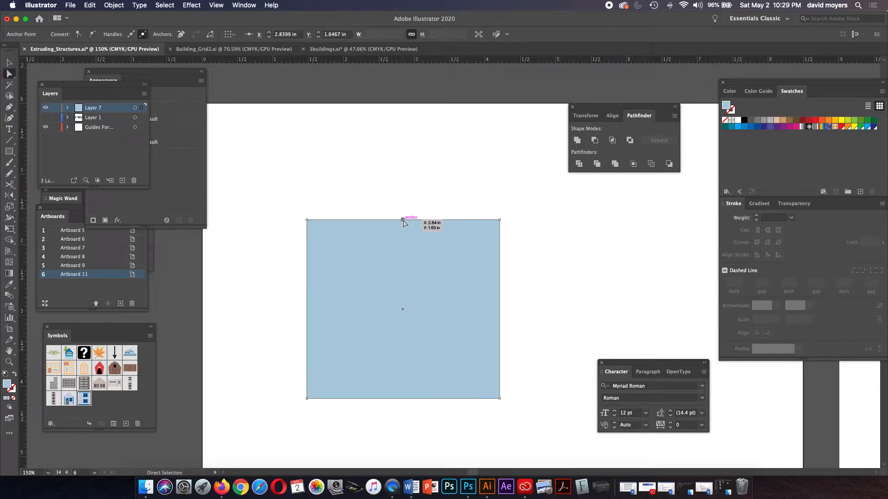
pyautogui.moveTo(404, 223); pyautogui.dragTo(403, 125)
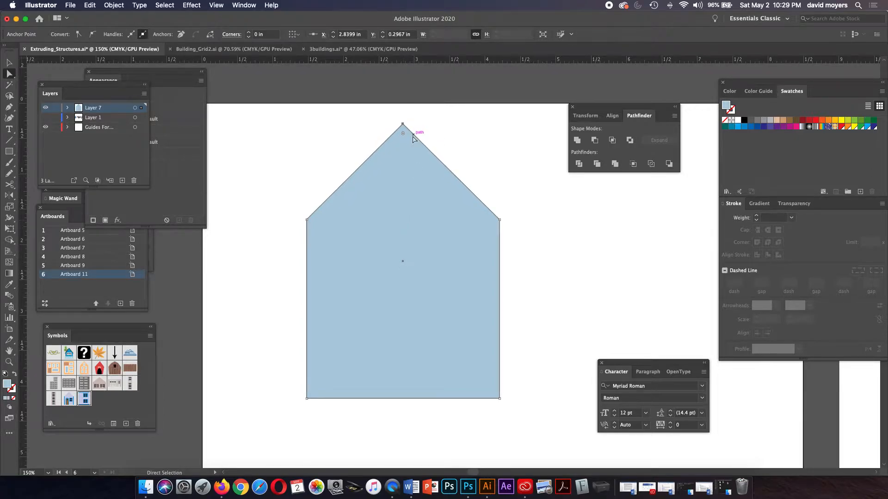
pyautogui.moveTo(403, 124); pyautogui.dragTo(401, 121)
pyautogui.click(444, 151)
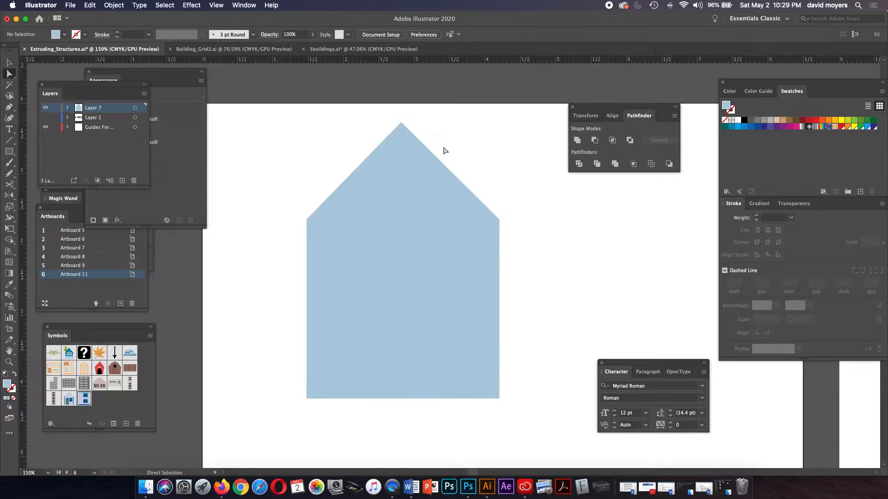
# Step: Move the whole house front shape slightly down on the artboard
pyautogui.press('space')
pyautogui.press('super+minus')
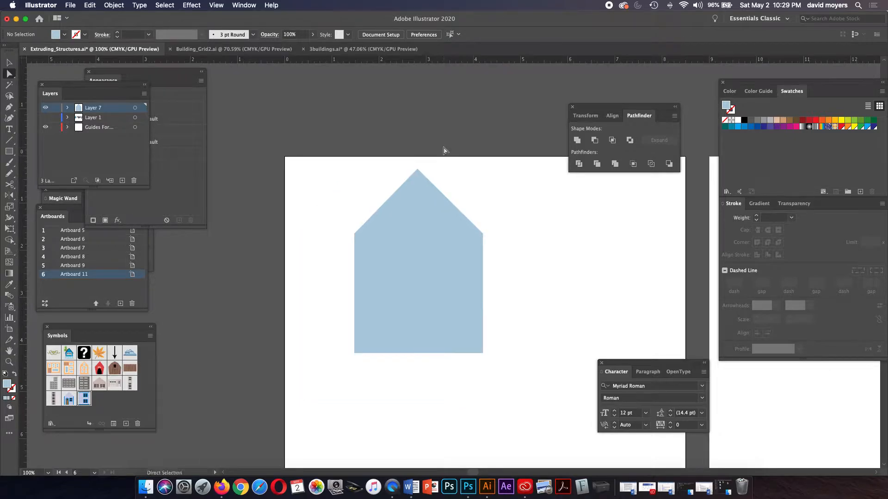
pyautogui.moveTo(431, 205); pyautogui.dragTo(433, 211)
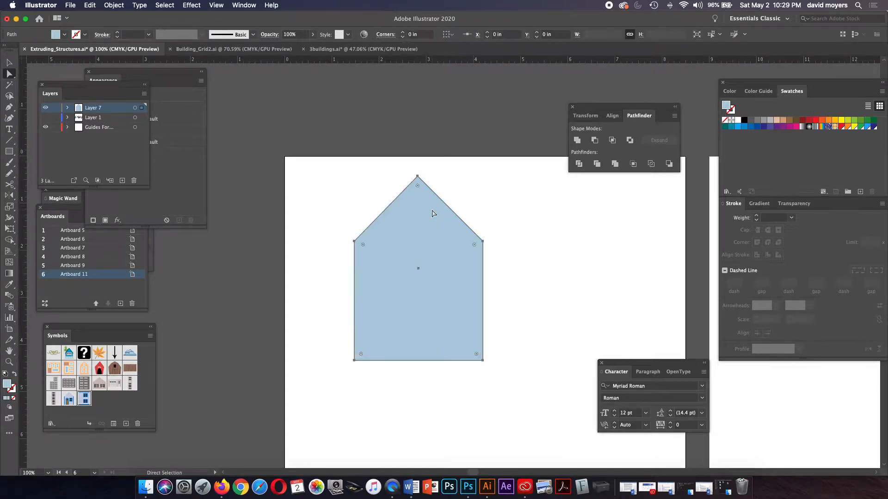
# Step: Select the peak anchor point and duplicate its two sloping roof edges in place as a separate open path
pyautogui.click(456, 174)
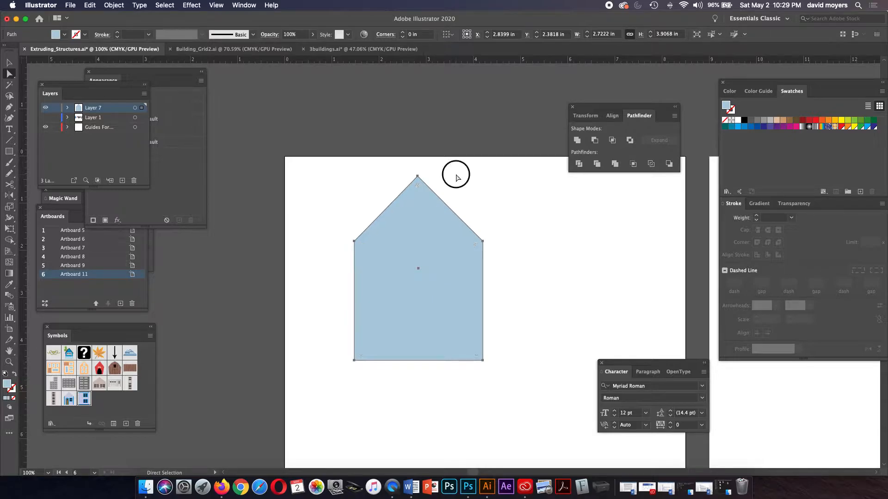
pyautogui.click(418, 177)
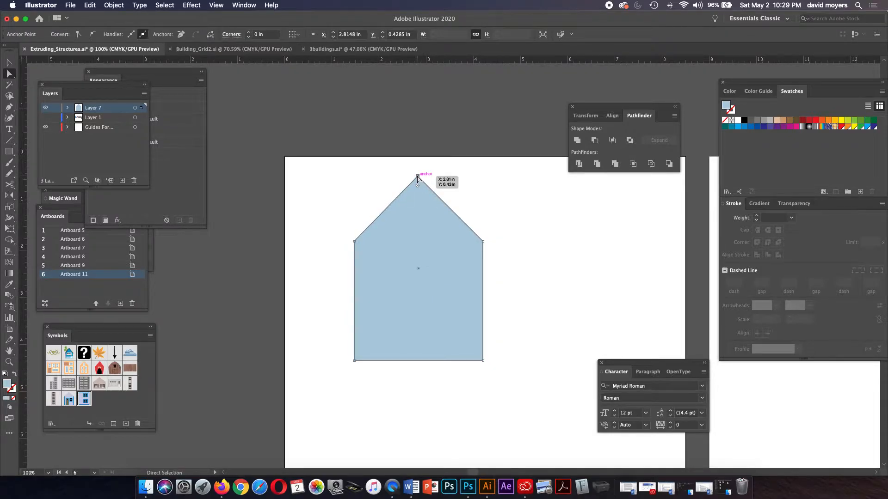
pyautogui.press('v')
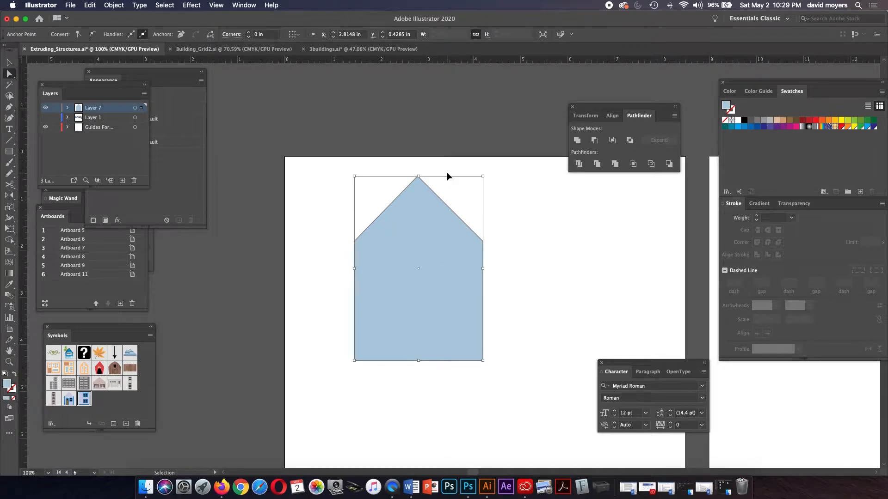
pyautogui.press('a')
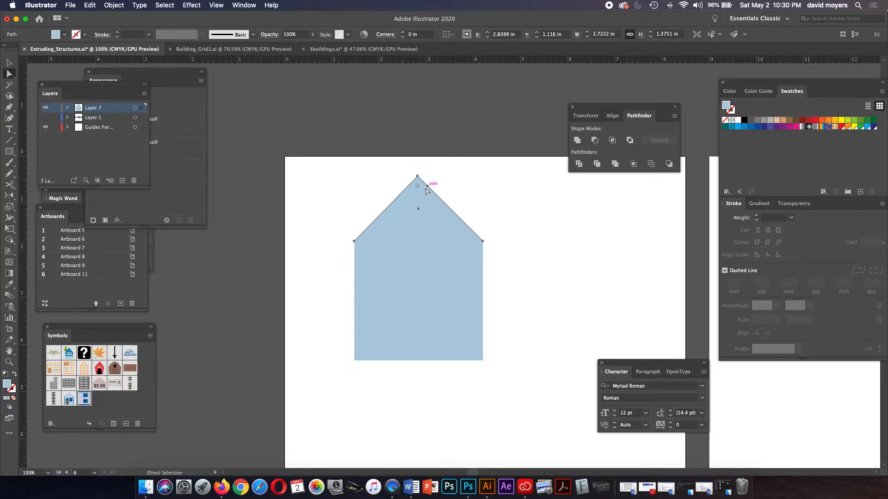
pyautogui.moveTo(426, 188); pyautogui.dragTo(466, 178)
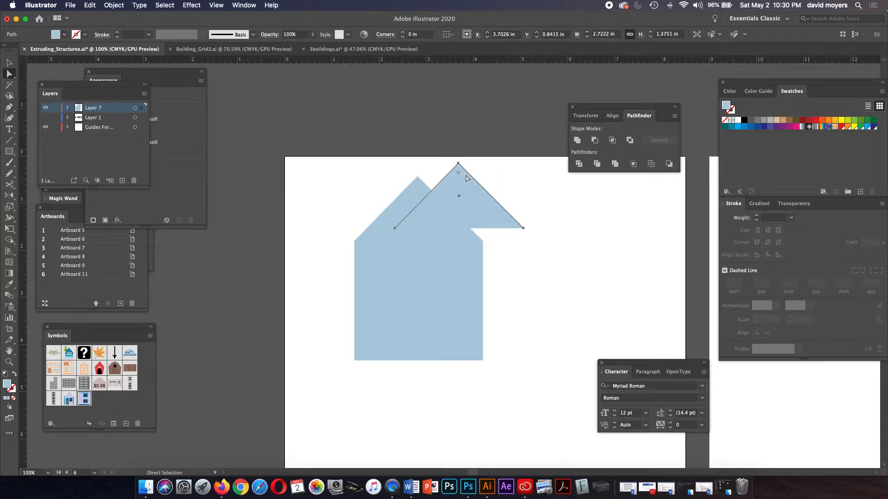
pyautogui.moveTo(466, 178); pyautogui.dragTo(468, 140)
pyautogui.press('v')
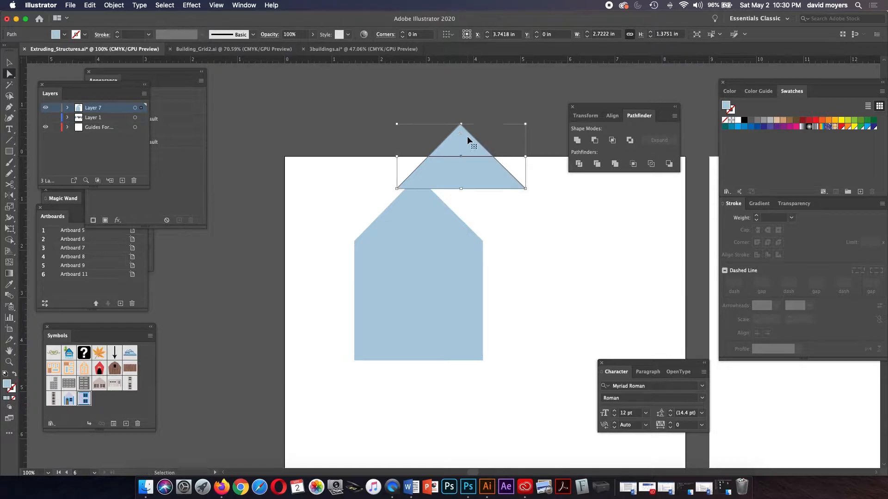
pyautogui.press('super+z')
pyautogui.press('super+z')
# Step: Extend both lower ends of the duplicated roof path along their slopes, about 0.11 in outward and down, to form matching eave overhangs
pyautogui.press('a')
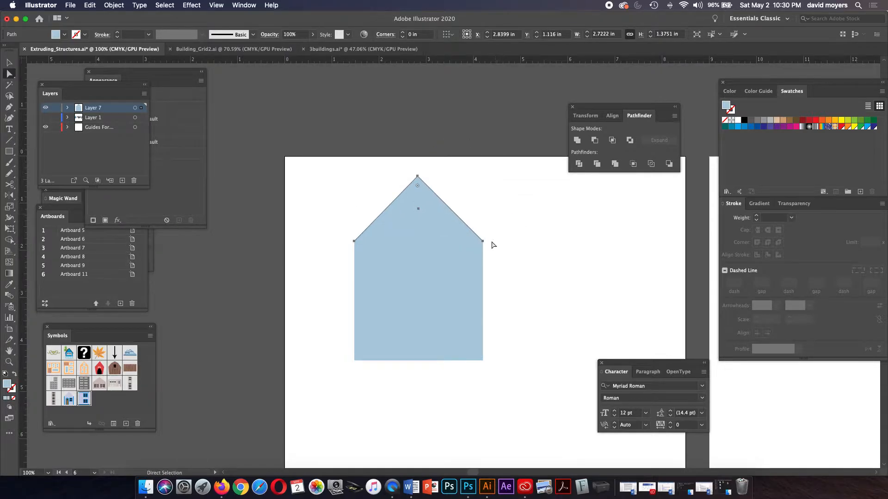
pyautogui.click(483, 242)
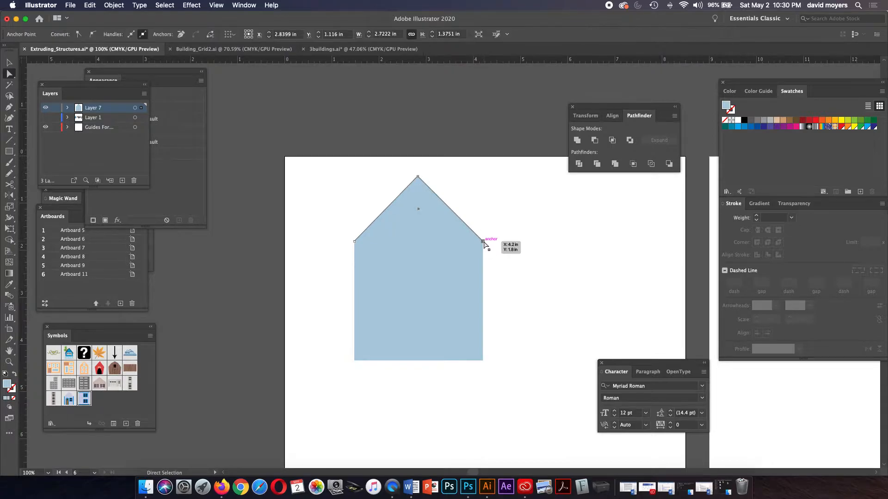
pyautogui.moveTo(485, 242); pyautogui.dragTo(486, 244)
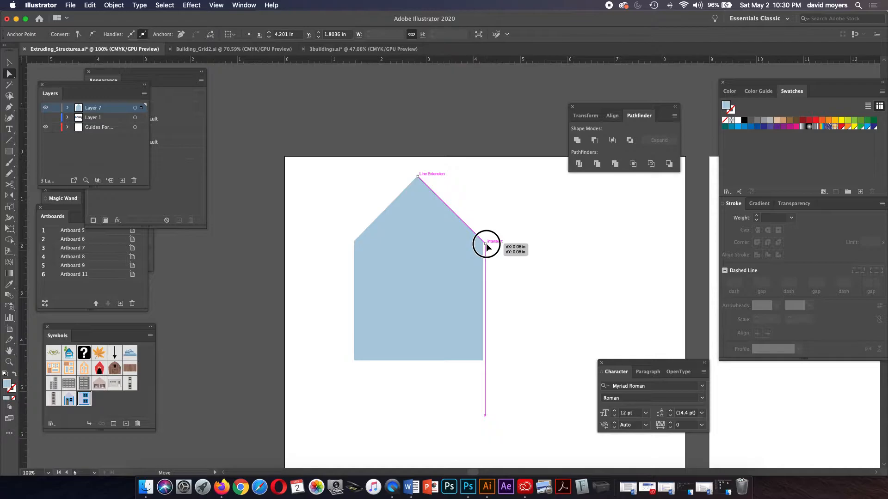
pyautogui.moveTo(486, 244); pyautogui.dragTo(489, 249)
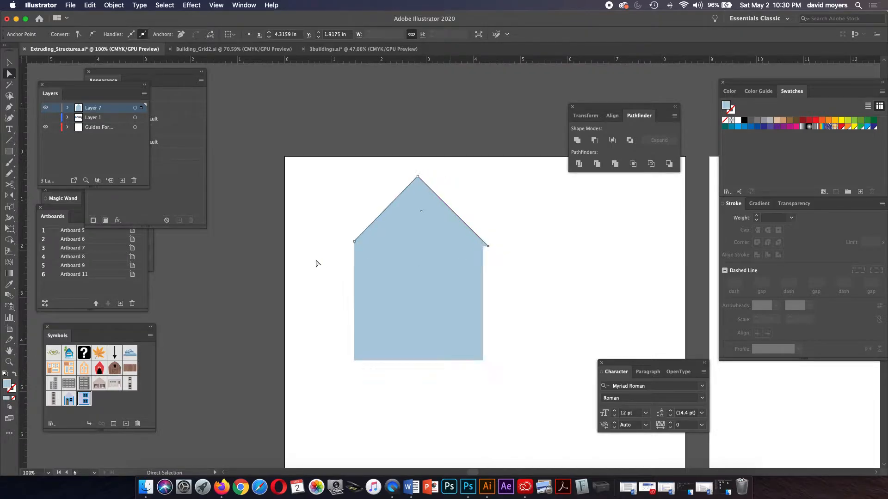
pyautogui.moveTo(354, 244); pyautogui.dragTo(350, 249)
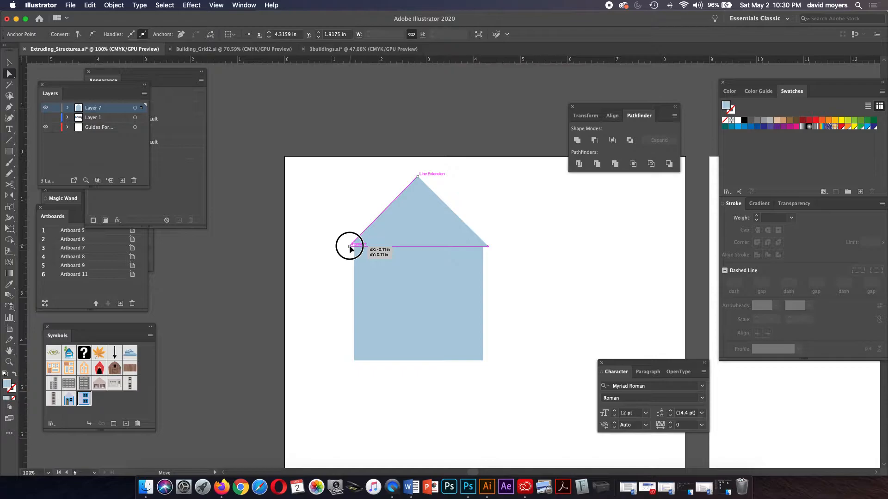
pyautogui.moveTo(350, 249); pyautogui.dragTo(349, 246)
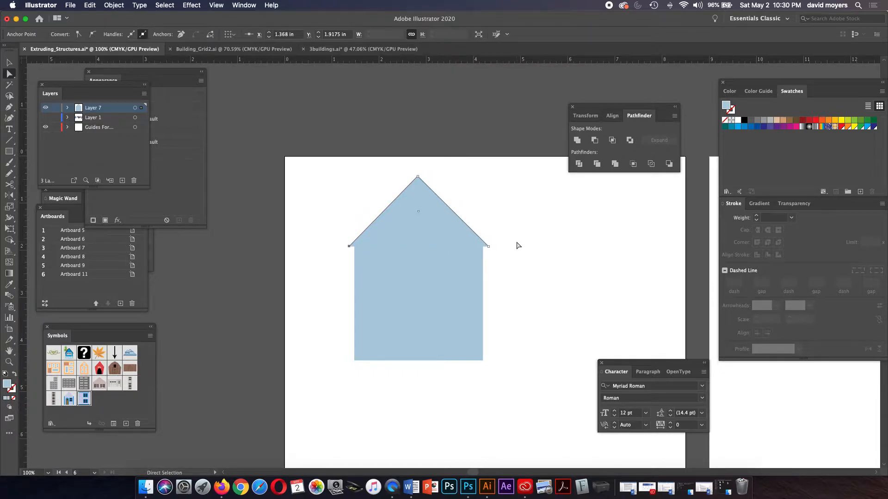
# Step: Continue the open roof path with the Pen tool into a closed, thin roof band running parallel above both slopes and meeting at a peak
pyautogui.press('p')
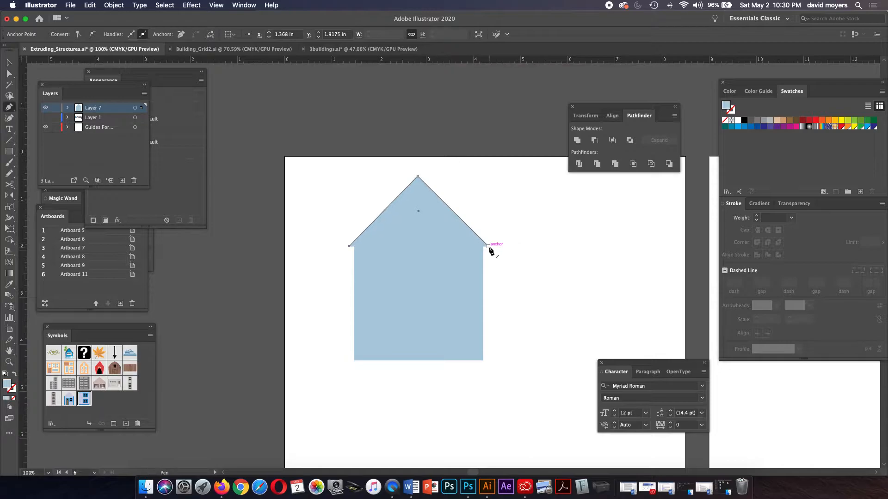
pyautogui.moveTo(489, 246); pyautogui.dragTo(497, 246)
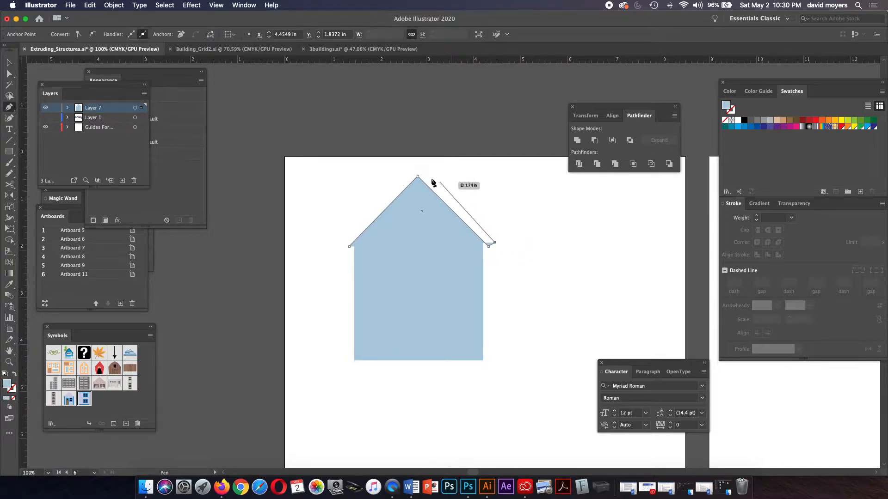
pyautogui.click(419, 167)
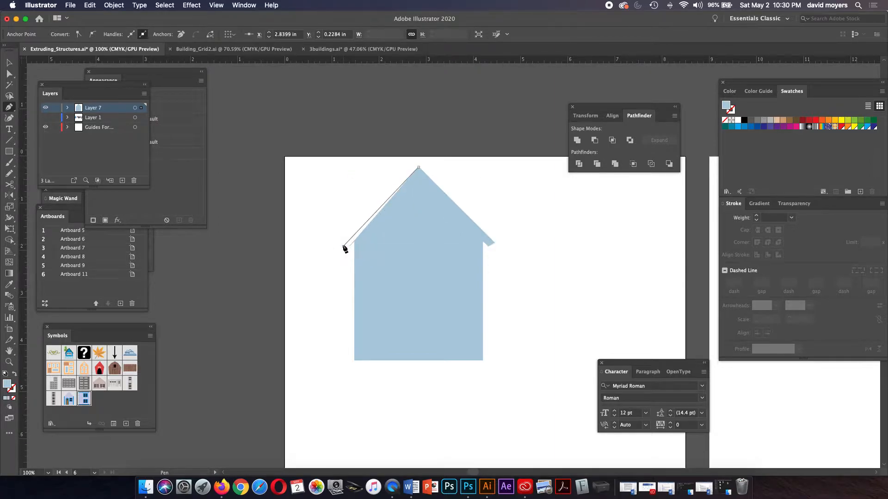
pyautogui.click(343, 245)
pyautogui.click(350, 247)
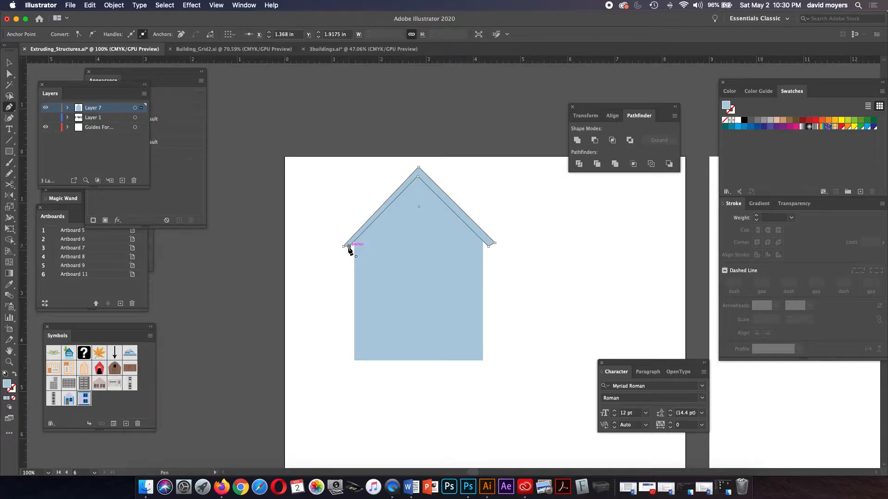
# Step: Fine-tune the roof band's outer left eave corner, outer peak and outer left edge so both sides look equally thick
pyautogui.press('a')
pyautogui.moveTo(344, 250); pyautogui.dragTo(346, 246)
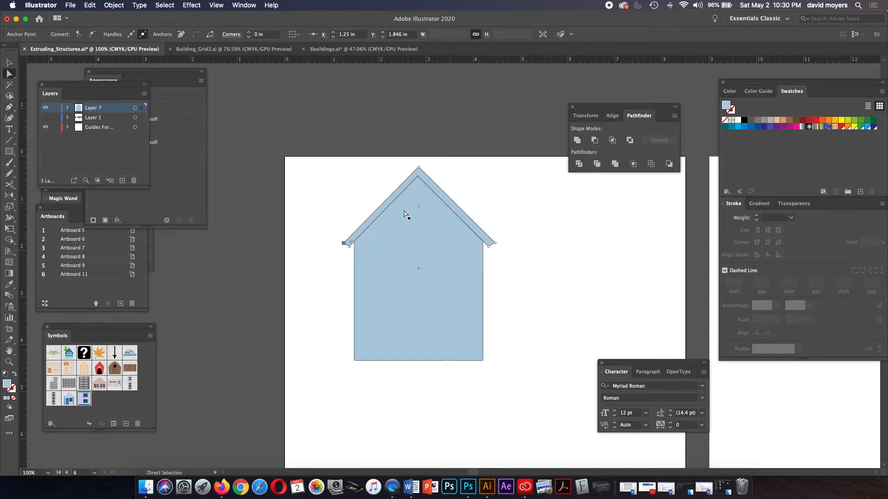
pyautogui.click(418, 169)
pyautogui.moveTo(417, 167); pyautogui.dragTo(418, 168)
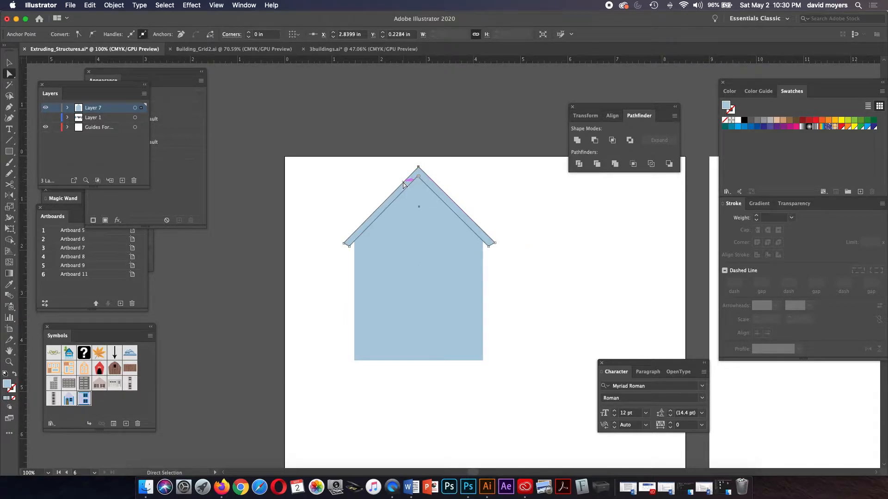
pyautogui.moveTo(403, 185); pyautogui.dragTo(400, 184)
pyautogui.click(435, 175)
# Step: Fill the roof band with the Fresh Lavender purple swatch and deselect it
pyautogui.click(431, 183)
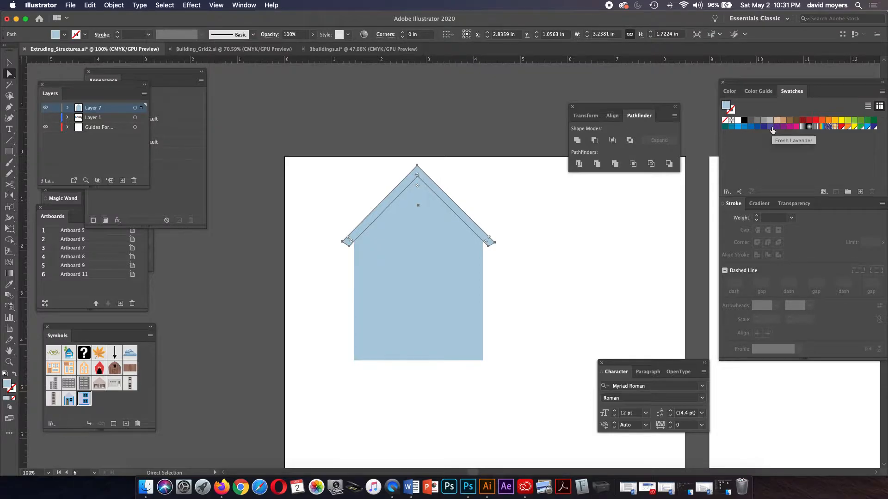
pyautogui.click(764, 127)
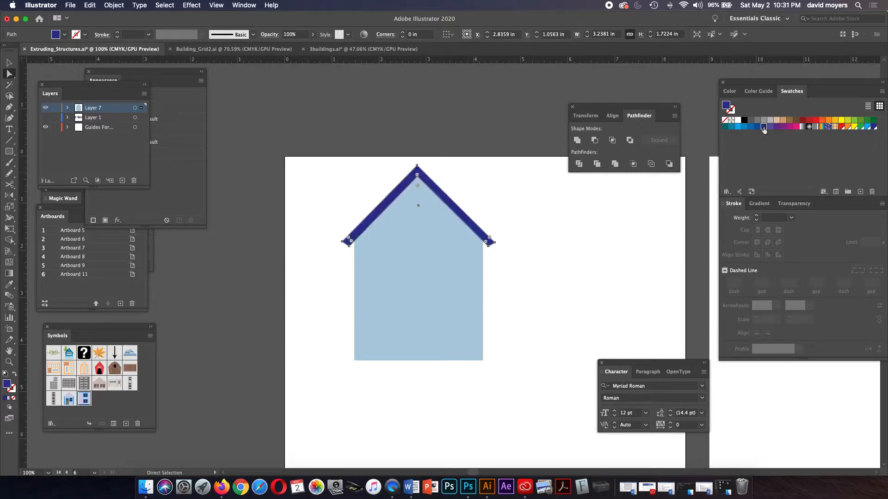
pyautogui.click(770, 126)
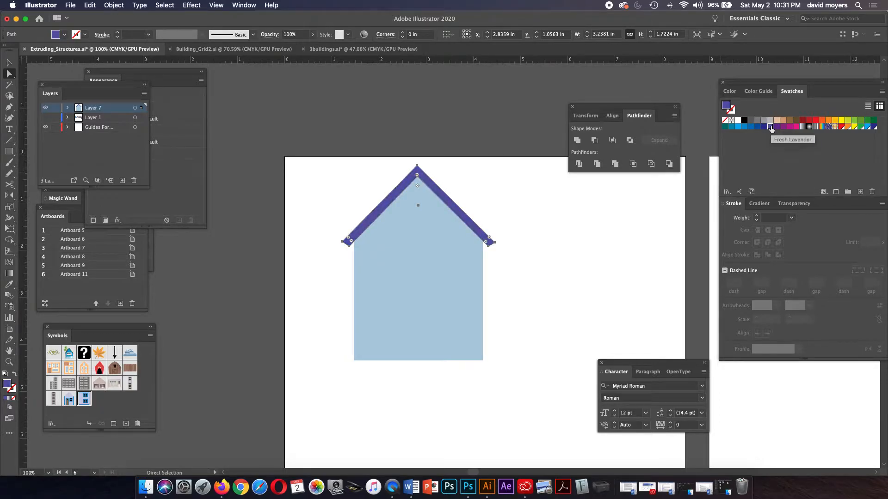
pyautogui.click(523, 245)
pyautogui.moveTo(522, 242); pyautogui.dragTo(506, 230)
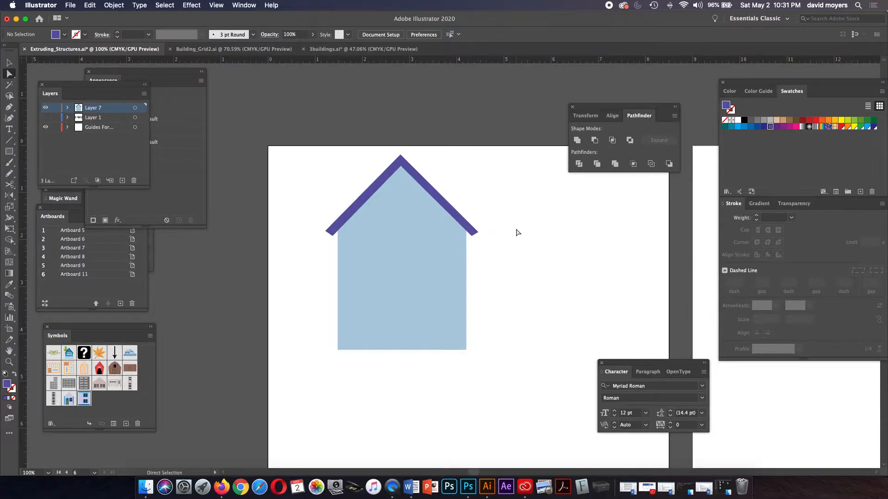
# Step: Duplicate the house front without its roof into the empty area below the original, slightly further left on the artboard
pyautogui.click(9, 151)
pyautogui.press('super+minus')
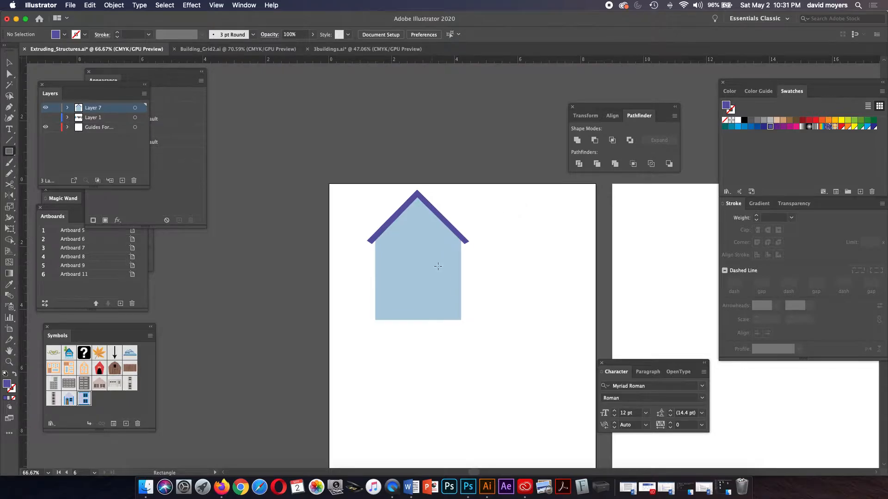
pyautogui.scroll(-5, 434, 264)
pyautogui.hscroll(4, 434, 264)
pyautogui.press('v')
pyautogui.moveTo(333, 179); pyautogui.dragTo(328, 330)
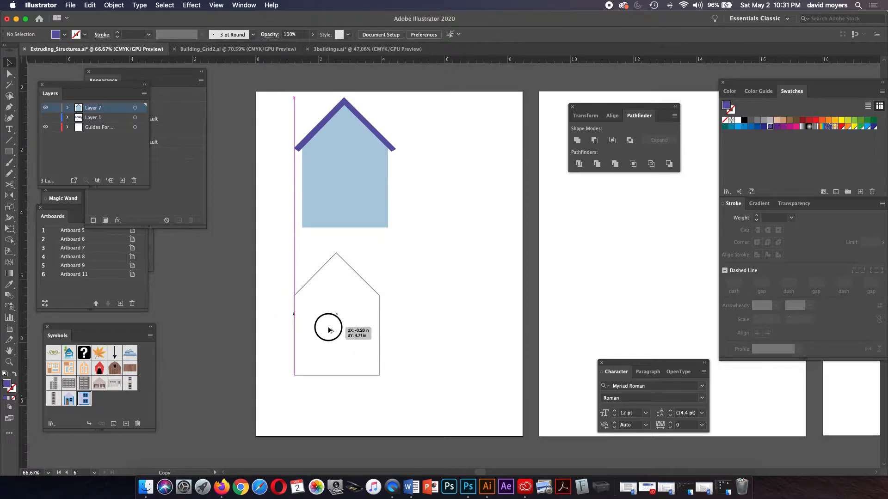
pyautogui.moveTo(329, 330); pyautogui.dragTo(310, 320)
pyautogui.click(383, 284)
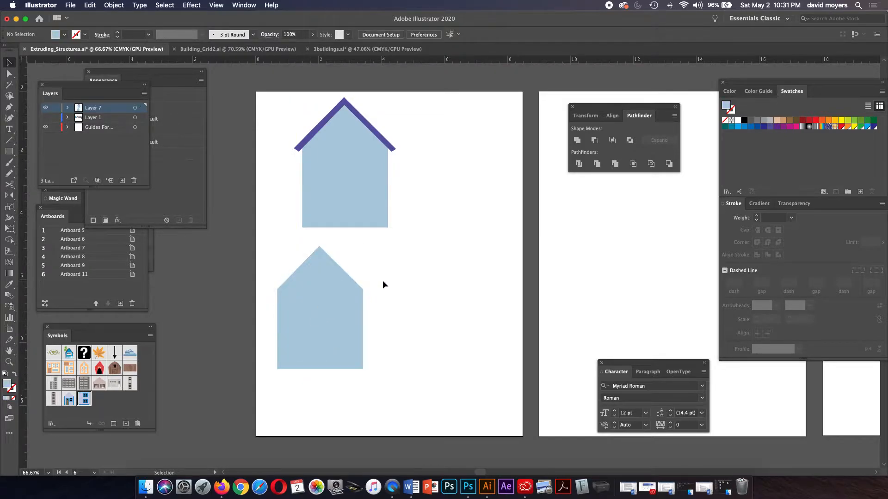
# Step: Draw a door rectangle about 0.82 in wide and 1.65 in high, standing on the copied house front's base near its left wall
pyautogui.press('z')
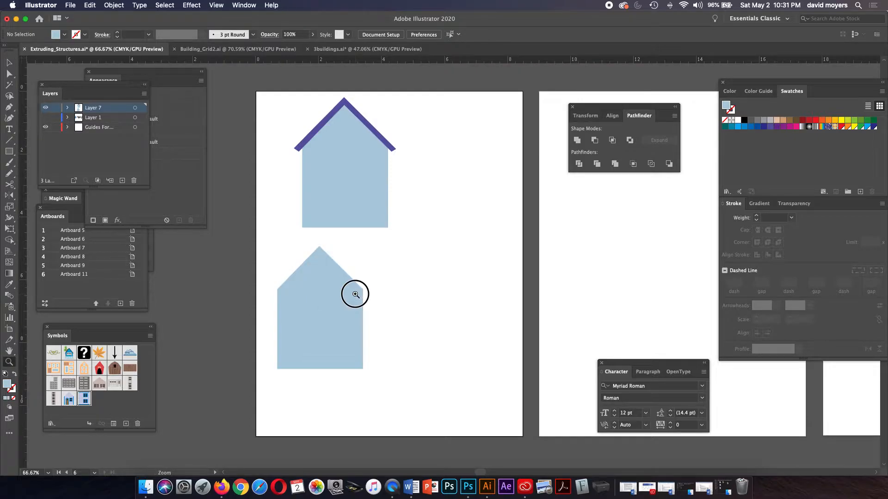
pyautogui.click(355, 295)
pyautogui.moveTo(425, 276); pyautogui.dragTo(399, 257)
pyautogui.click(403, 278)
pyautogui.click(9, 152)
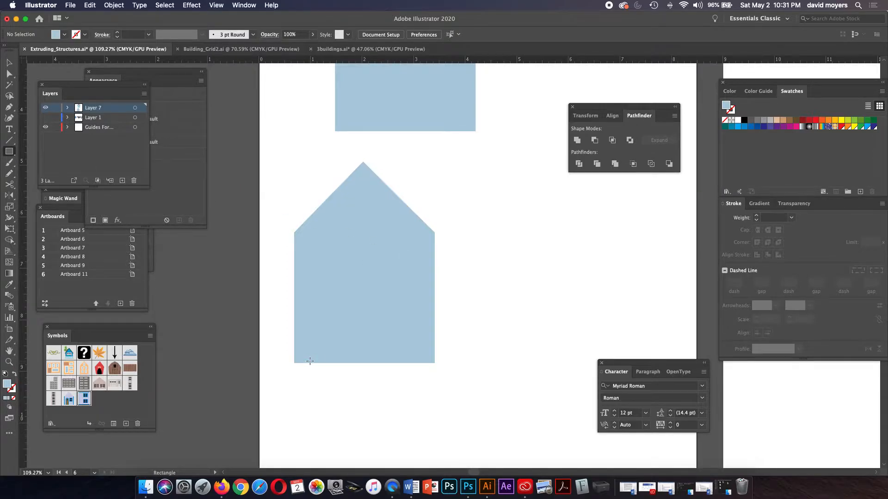
pyautogui.moveTo(309, 363); pyautogui.dragTo(352, 278)
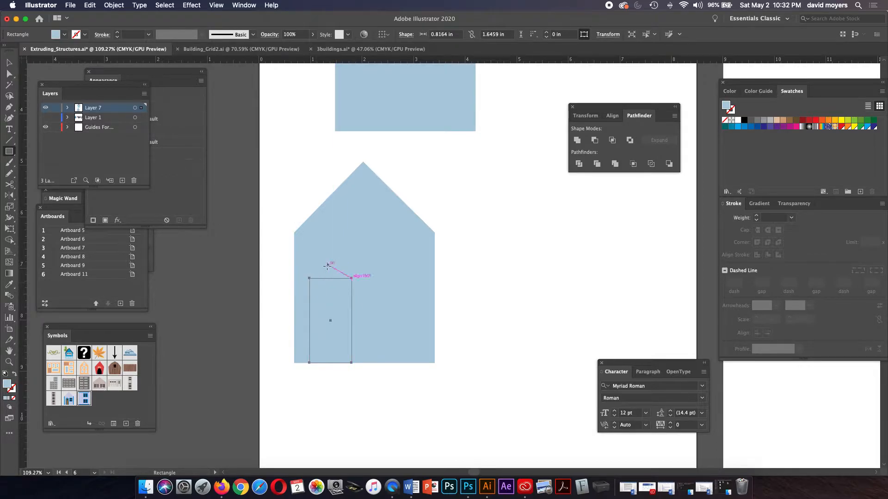
# Step: Add an anchor point at the middle of the door's upper edge, raise it about 0.46 in, and fill the door blue
pyautogui.press('p')
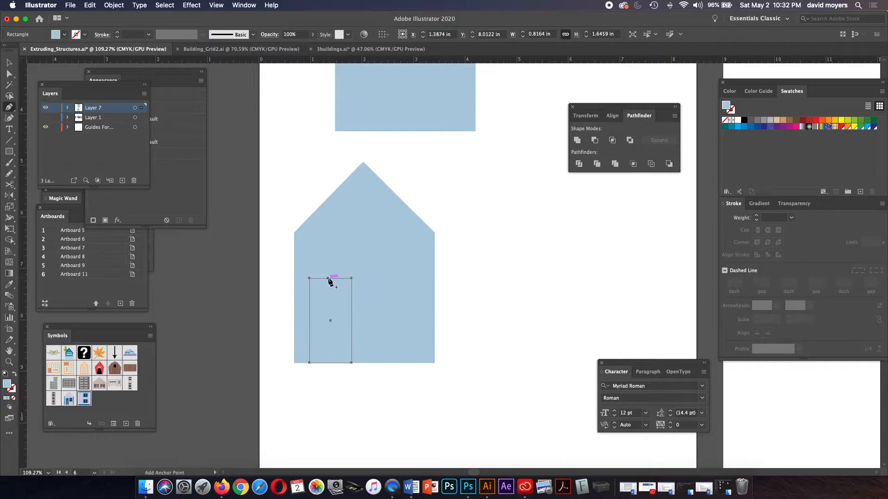
pyautogui.click(331, 279)
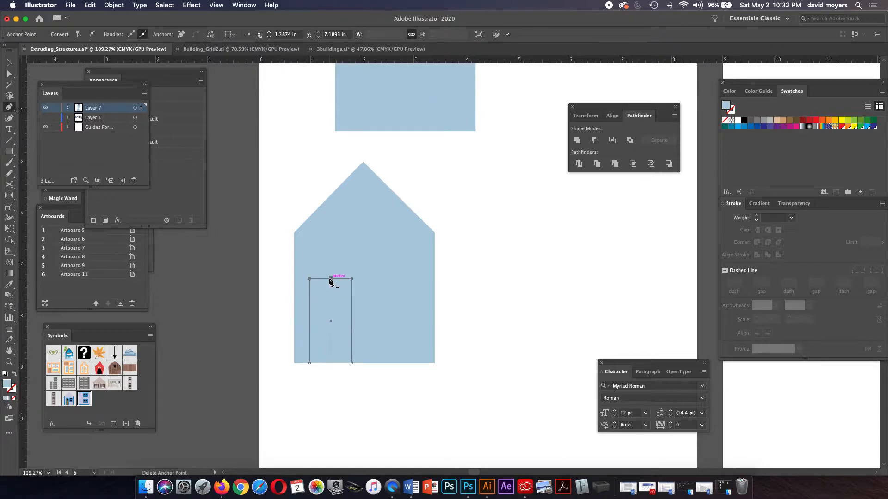
pyautogui.press('a')
pyautogui.moveTo(330, 279); pyautogui.dragTo(331, 257)
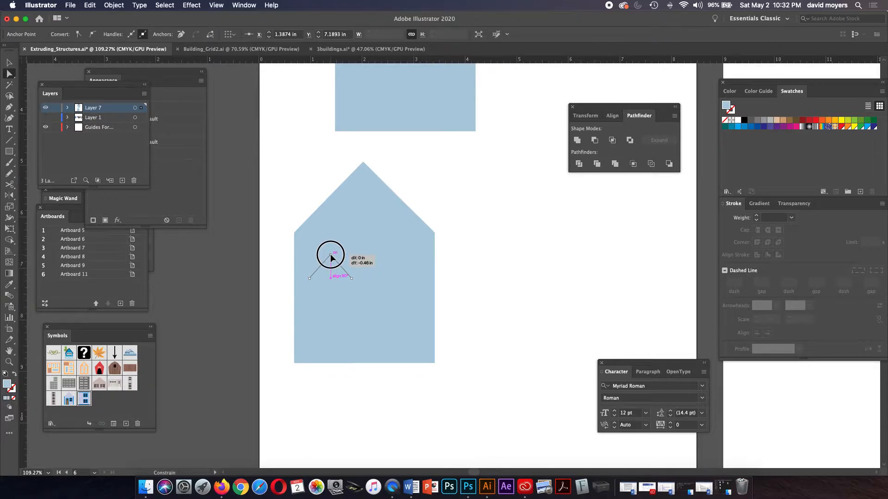
pyautogui.moveTo(330, 254); pyautogui.dragTo(330, 254)
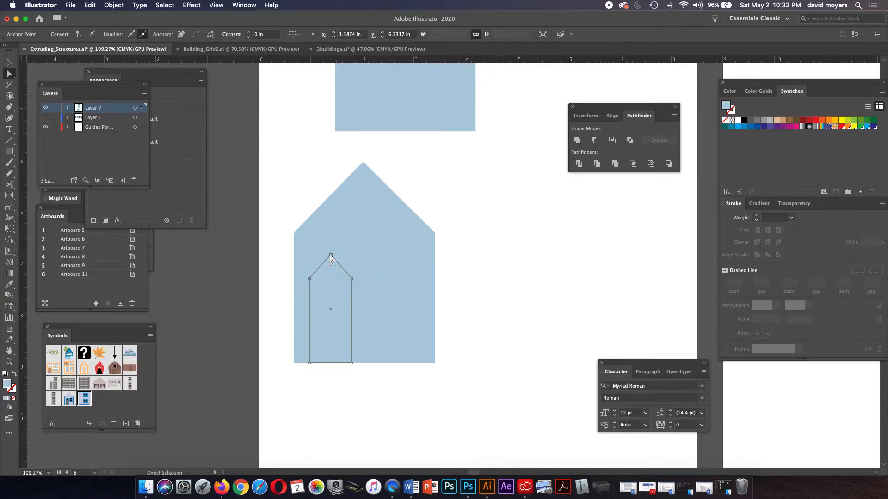
pyautogui.click(750, 127)
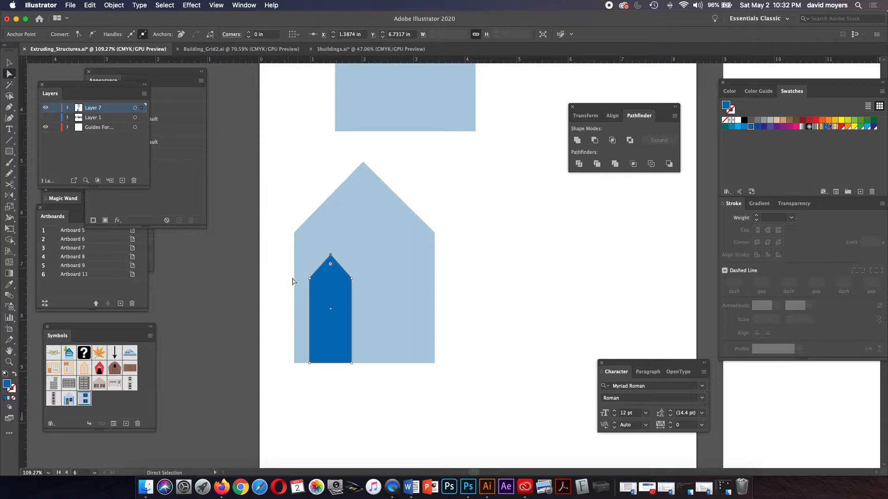
# Step: Convert the door's peak to a smooth point with the Anchor Point tool, extending horizontal handles to the door's sides to form a rounded arch
pyautogui.click(10, 108)
pyautogui.moveTo(11, 109); pyautogui.dragTo(123, 122)
pyautogui.moveTo(183, 129); pyautogui.dragTo(254, 94)
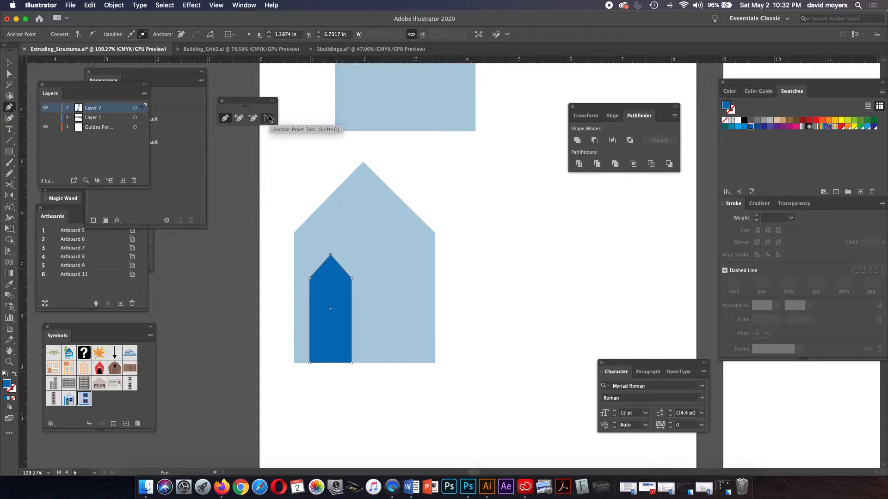
pyautogui.click(268, 118)
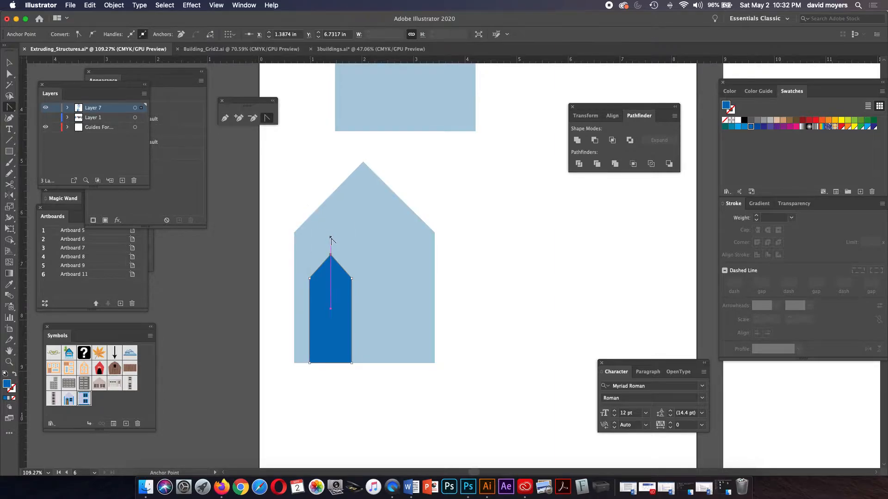
pyautogui.moveTo(331, 256); pyautogui.dragTo(308, 259)
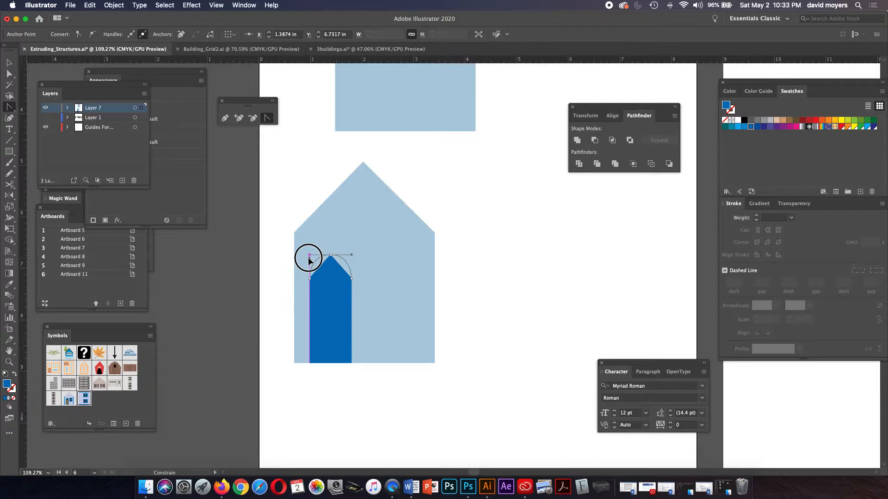
pyautogui.moveTo(309, 260); pyautogui.dragTo(309, 260)
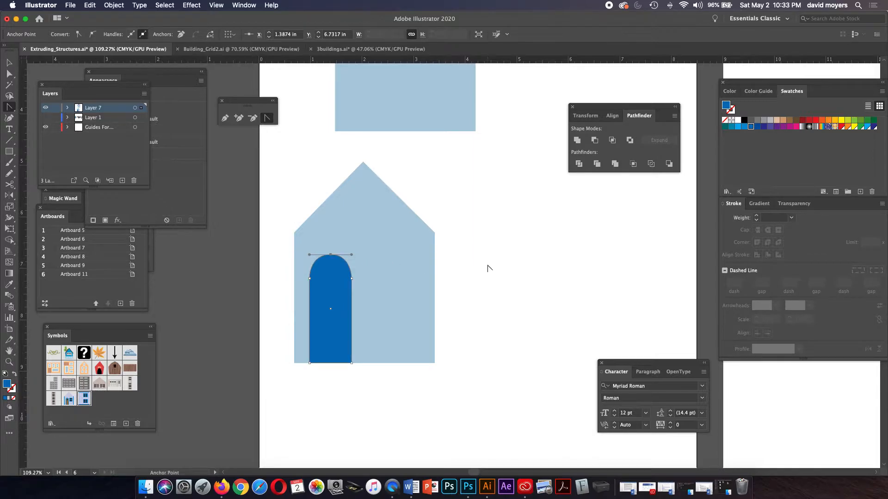
# Step: Resize the arched blue door to about 0.90 in wide and 1.95 in high, keeping its base on the house's lower edge
pyautogui.click(9, 74)
pyautogui.click(341, 267)
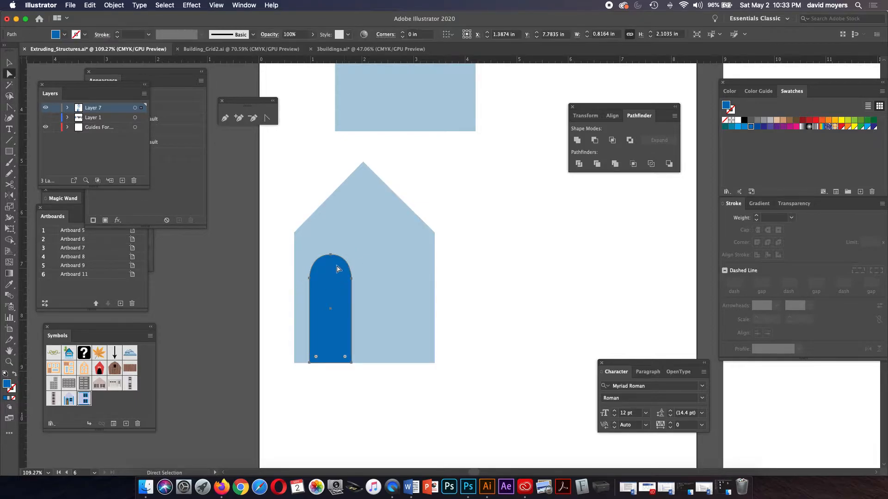
pyautogui.click(9, 62)
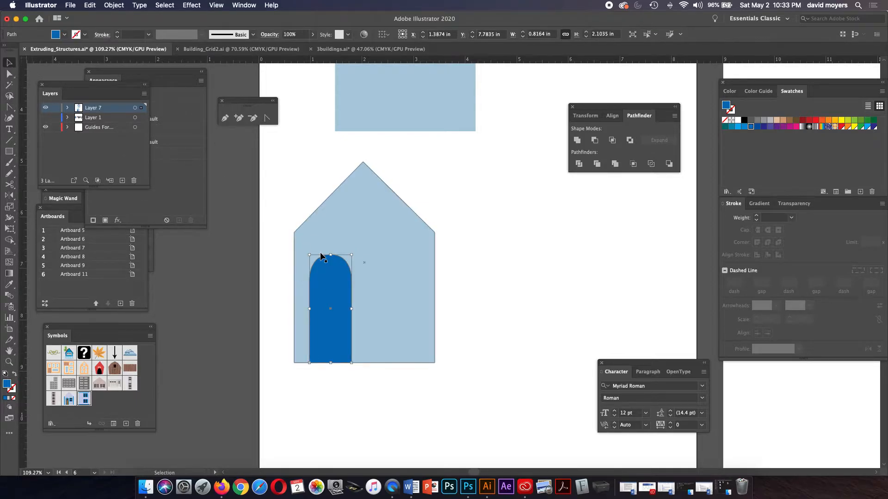
pyautogui.moveTo(330, 255); pyautogui.dragTo(327, 264)
pyautogui.moveTo(351, 313); pyautogui.dragTo(356, 314)
# Step: Duplicate the arched door in place, shrink the copy from its base to about 0.83 by 1.82 in, and fill it brown
pyautogui.press('z')
pyautogui.click(392, 338)
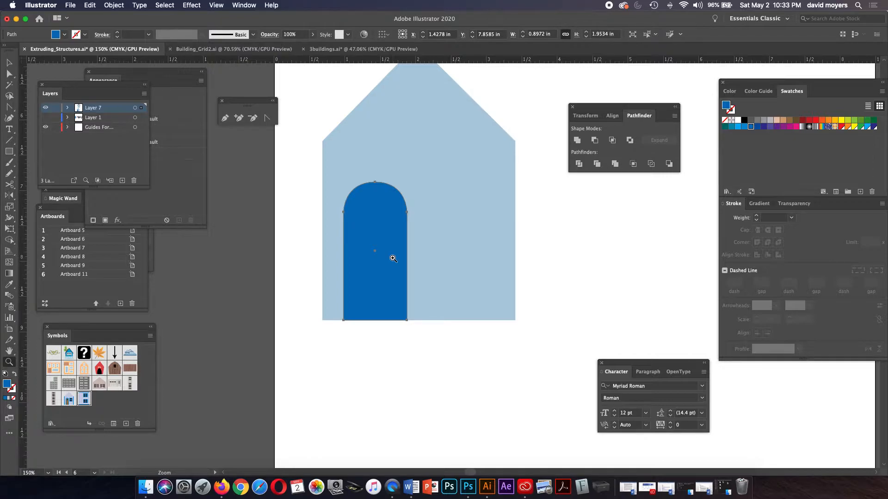
pyautogui.press('v')
pyautogui.press('a')
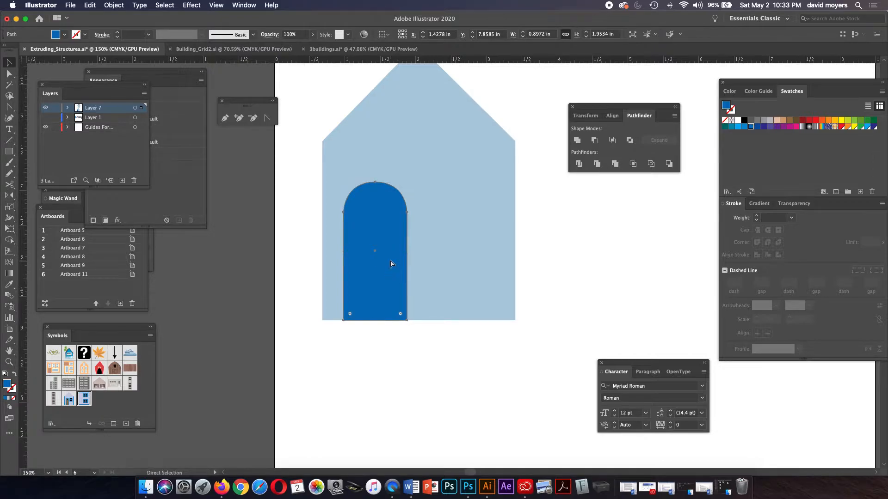
pyautogui.press('v')
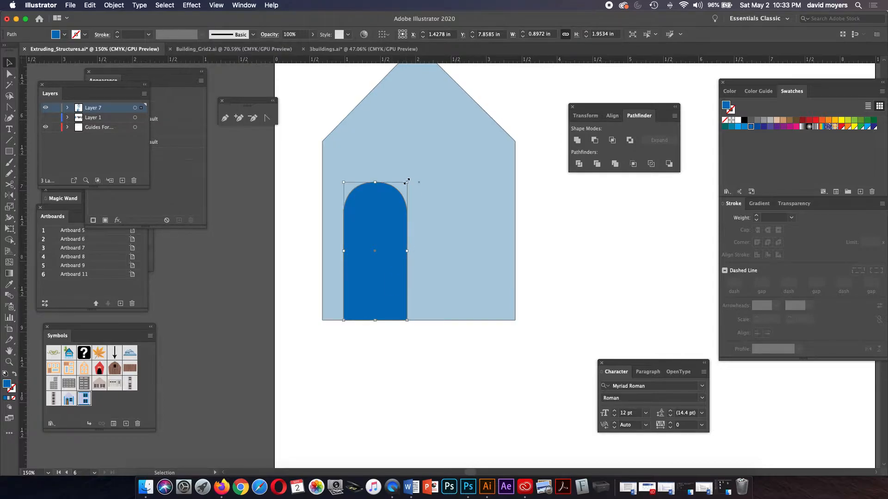
pyautogui.moveTo(374, 182)
pyautogui.mouseDown()
pyautogui.moveTo(372, 201)
pyautogui.moveTo(377, 192)
pyautogui.mouseUp()
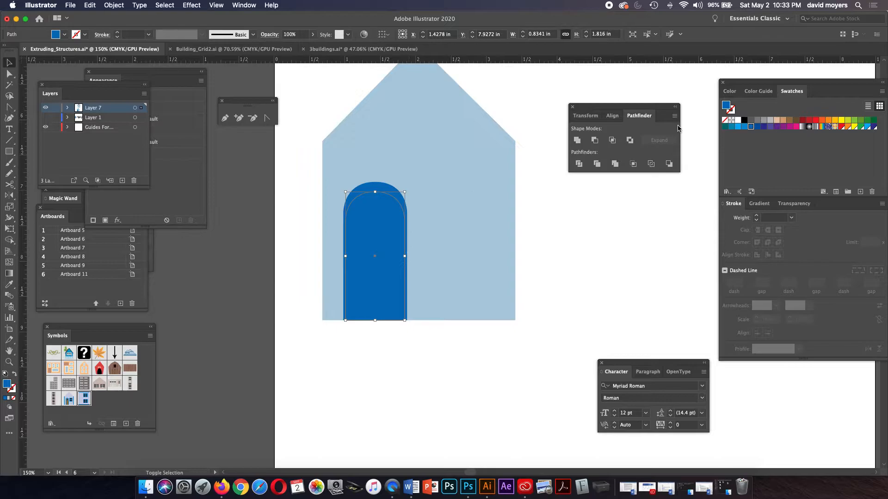
pyautogui.click(789, 120)
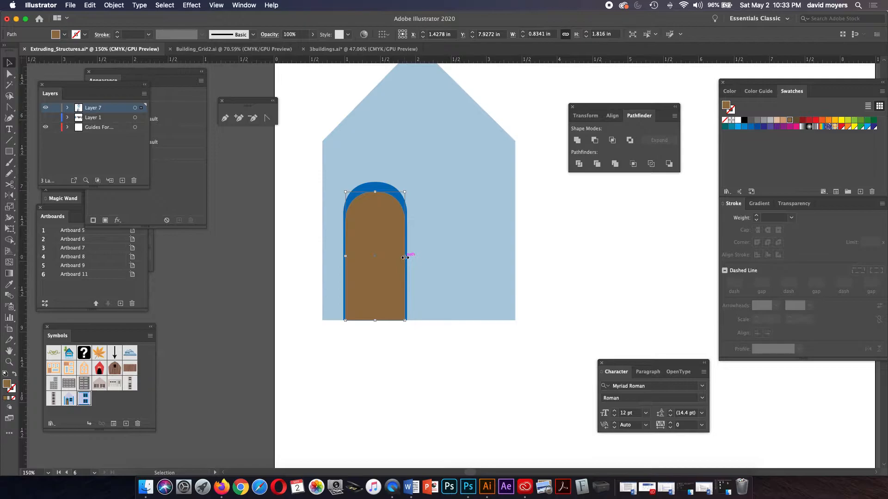
# Step: Resize the brown inner door to about 0.68 in wide and 1.82 in high, leaving an even blue frame around it
pyautogui.moveTo(405, 258); pyautogui.dragTo(400, 257)
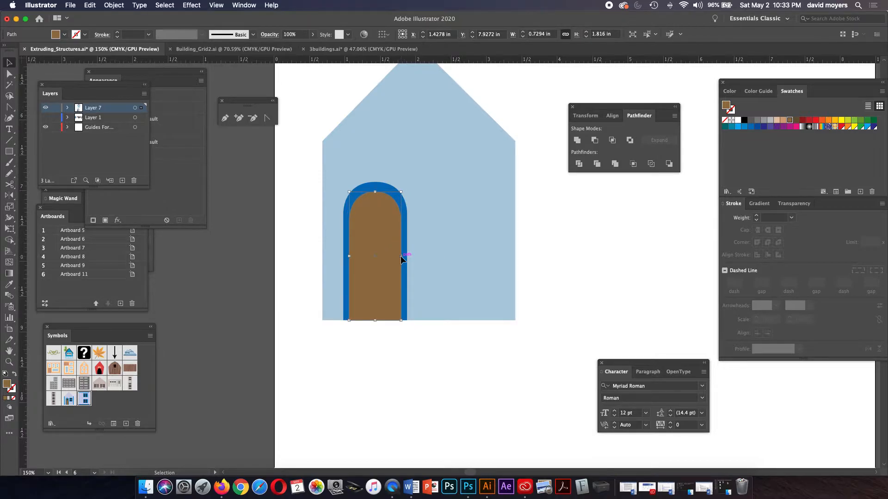
pyautogui.moveTo(375, 191); pyautogui.dragTo(376, 190)
pyautogui.moveTo(401, 255); pyautogui.dragTo(400, 257)
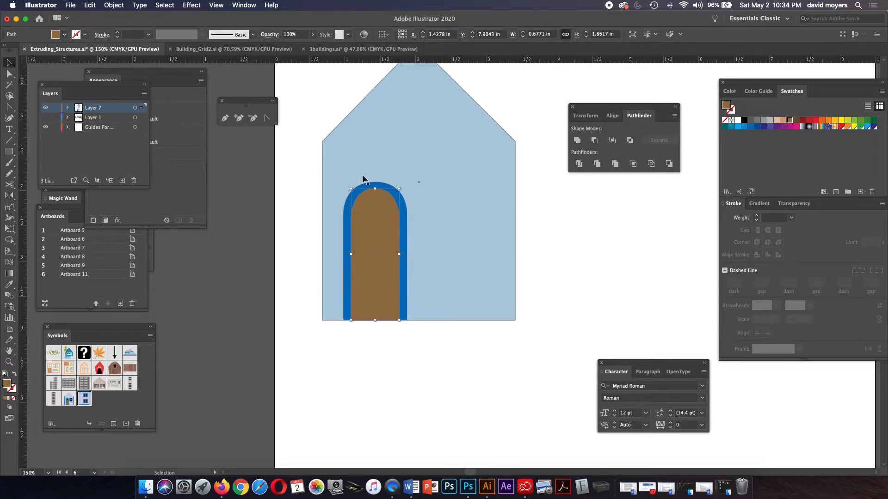
pyautogui.moveTo(376, 189); pyautogui.dragTo(374, 192)
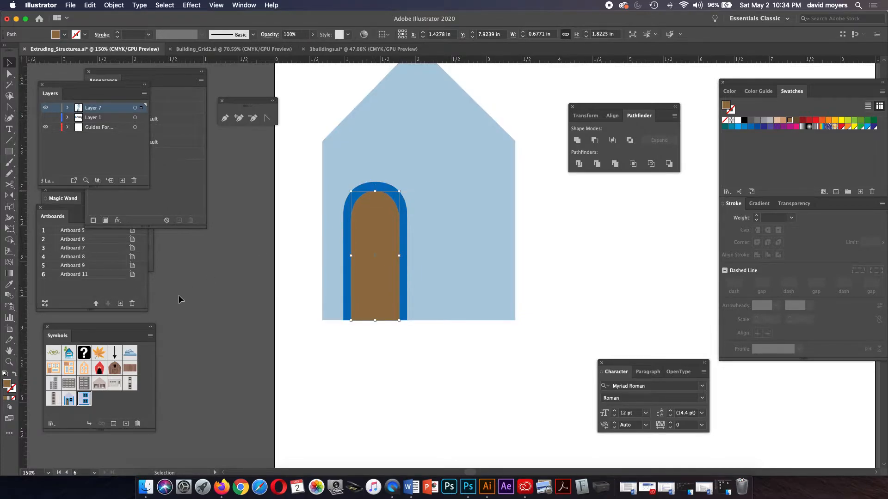
# Step: Draw a circle about 0.61 in wide centred in the upper part of the brown door and fill it with the door frame's blue
pyautogui.click(8, 362)
pyautogui.click(393, 262)
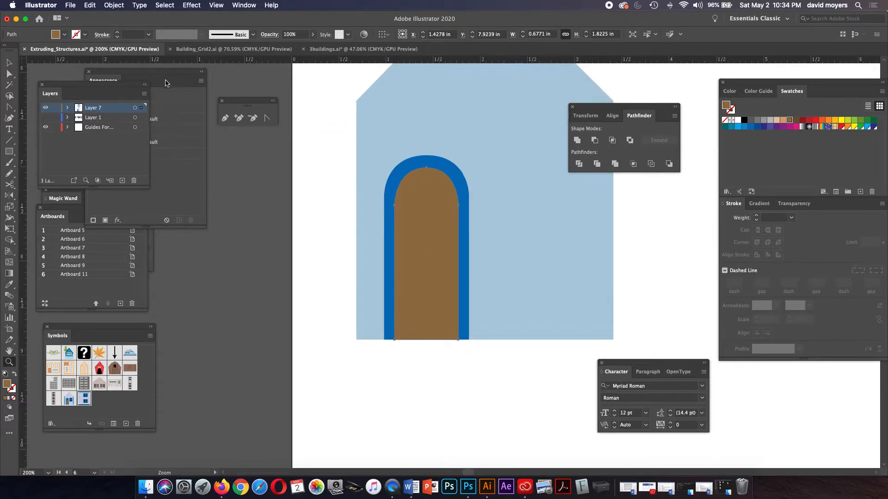
pyautogui.click(8, 151)
pyautogui.click(51, 173)
pyautogui.moveTo(426, 206); pyautogui.dragTo(454, 231)
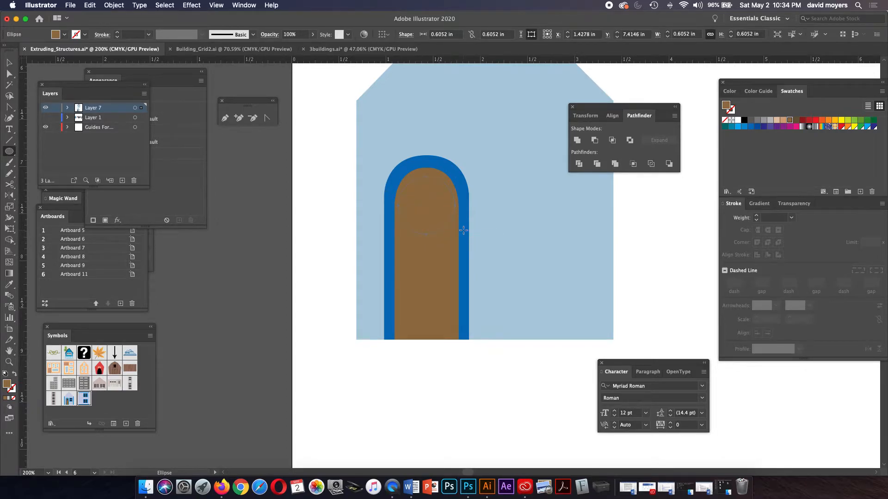
pyautogui.press('i')
pyautogui.click(465, 219)
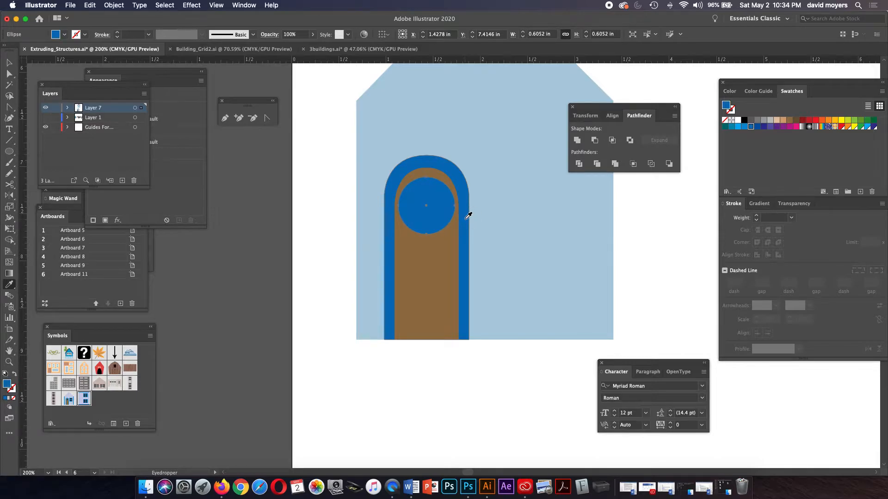
# Step: Duplicate the blue door circle in place, shrink the copy about its centre to about 0.45 in, and fill it black
pyautogui.press('v')
pyautogui.press('i')
pyautogui.press('v')
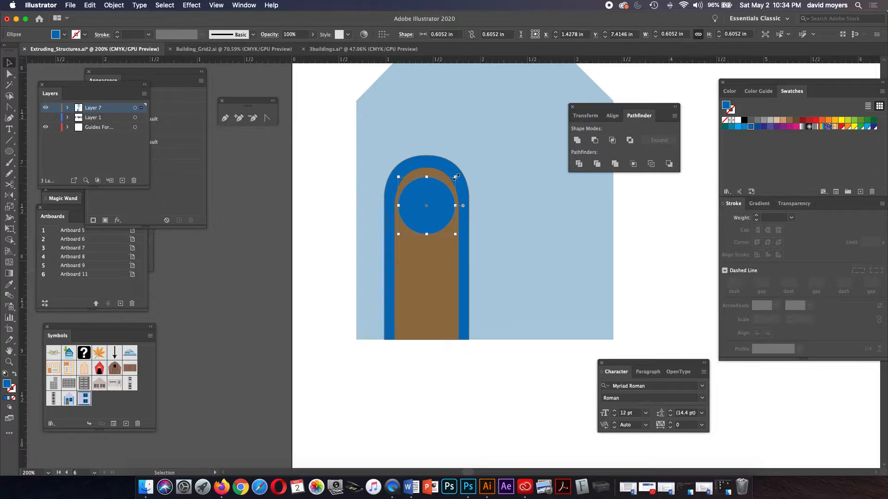
pyautogui.moveTo(456, 177); pyautogui.dragTo(449, 182)
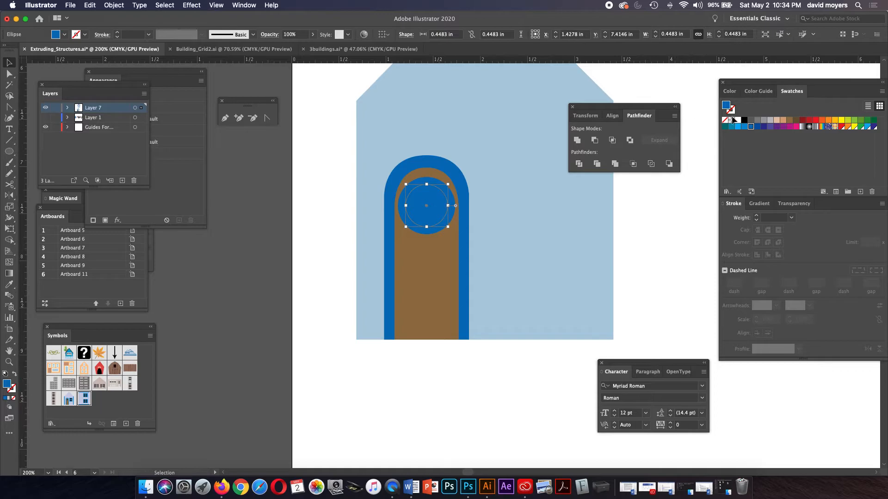
pyautogui.click(744, 121)
pyautogui.click(633, 216)
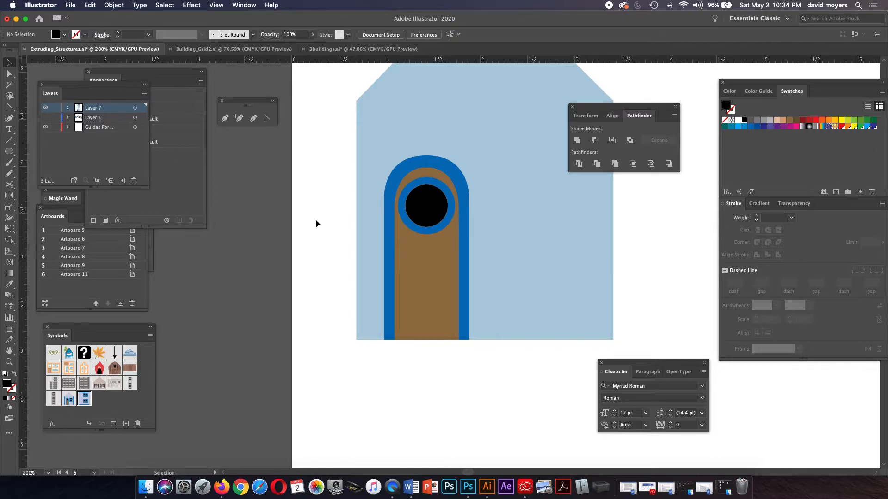
# Step: Add an orange circular doorknob about 0.12 in wide near the brown door's left edge, below the round window
pyautogui.click(10, 151)
pyautogui.moveTo(402, 272); pyautogui.dragTo(406, 276)
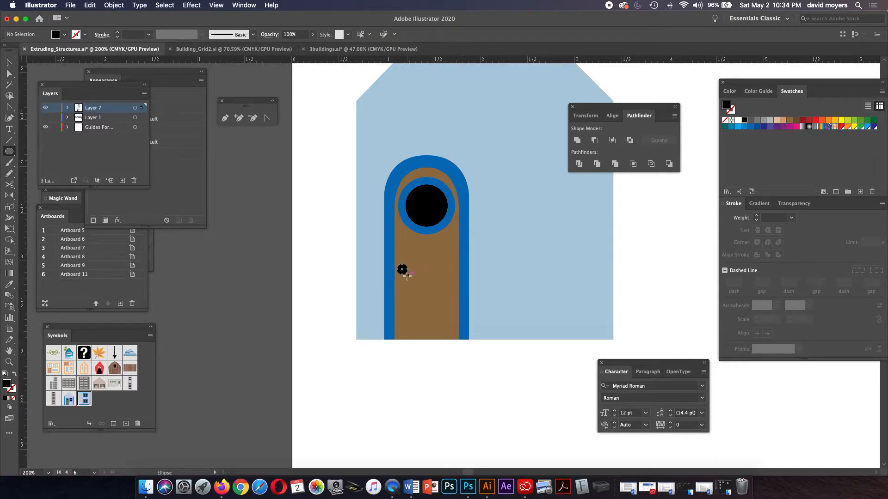
pyautogui.click(828, 120)
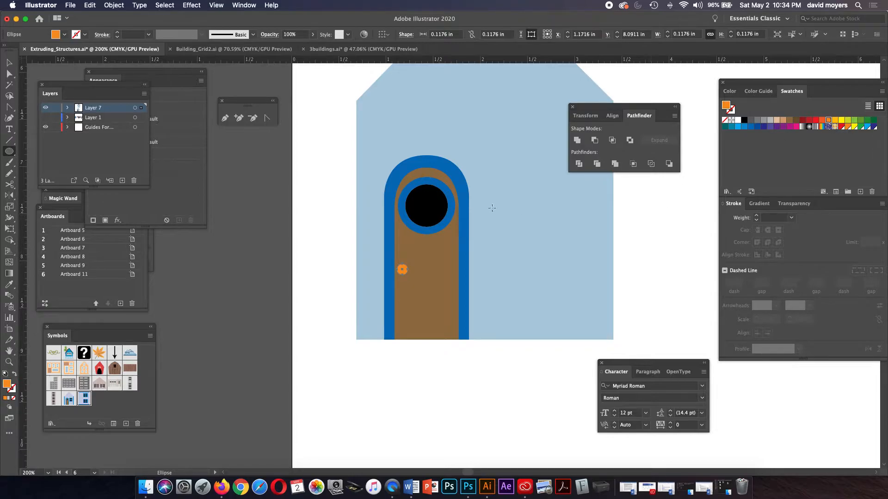
pyautogui.press('v')
pyautogui.click(214, 232)
# Step: Draw a window rectangle about 0.95 by 1.25 in on the wall right of the door, filled with the door frame's blue
pyautogui.press('space')
pyautogui.moveTo(521, 242); pyautogui.dragTo(440, 256)
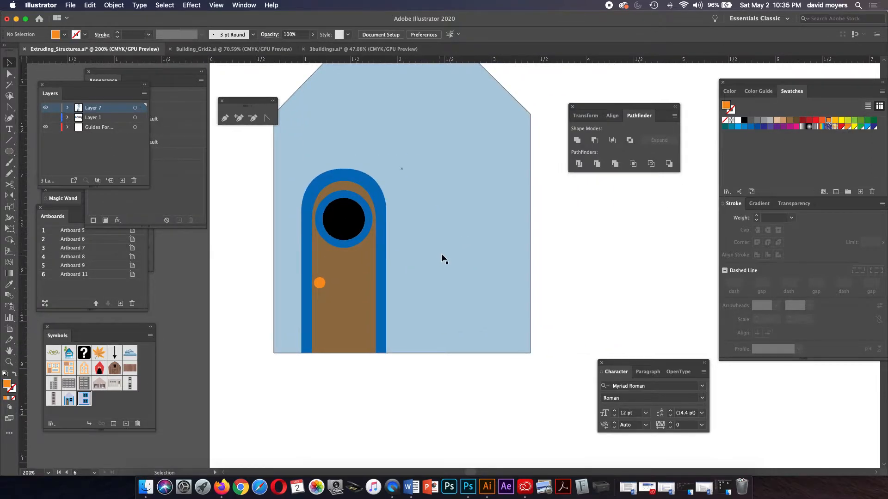
pyautogui.click(9, 152)
pyautogui.click(23, 153)
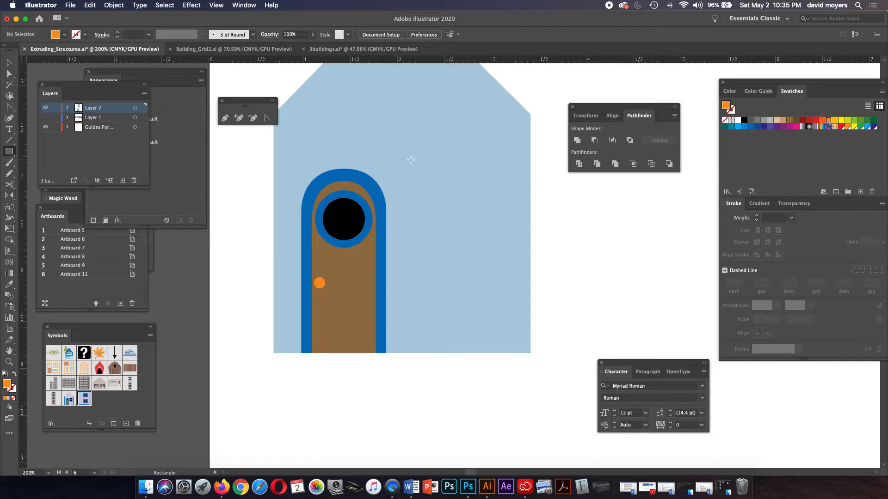
pyautogui.moveTo(411, 151); pyautogui.dragTo(501, 269)
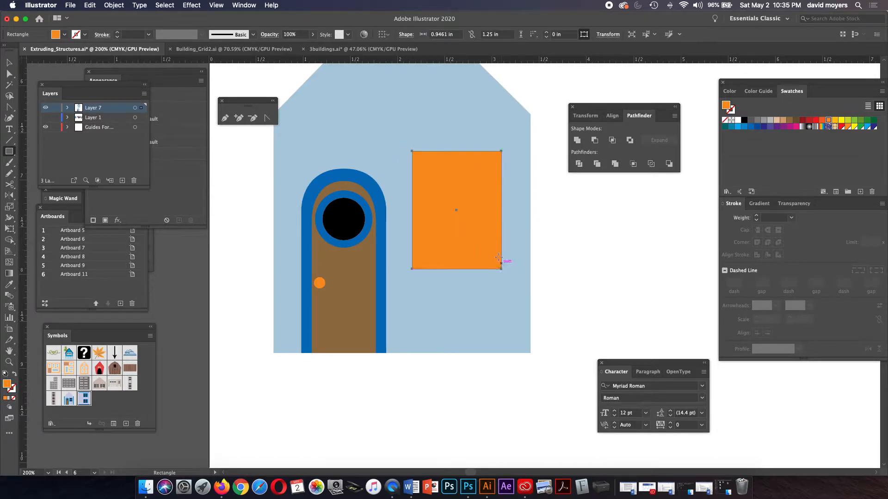
pyautogui.click(10, 61)
pyautogui.moveTo(453, 223); pyautogui.dragTo(450, 223)
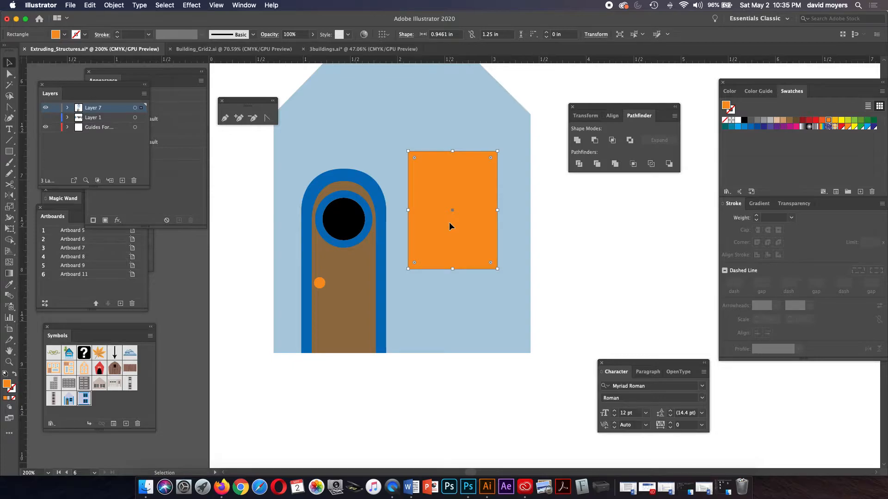
pyautogui.press('i')
pyautogui.click(379, 190)
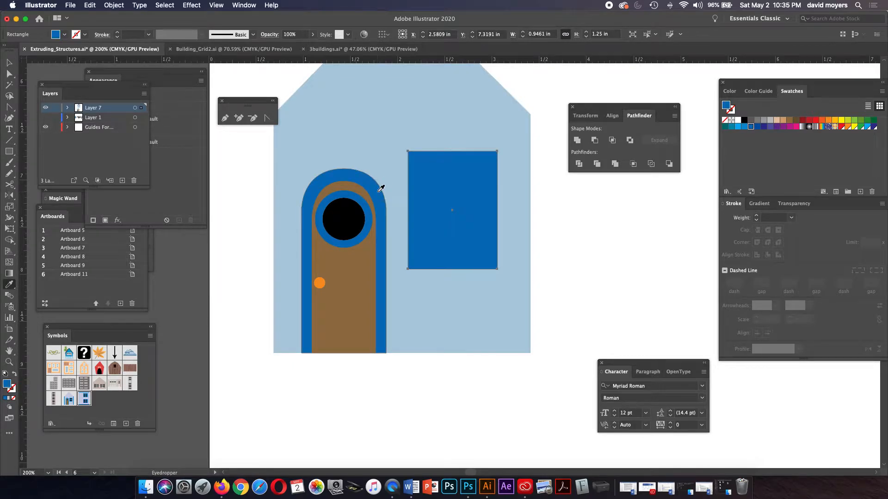
# Step: Duplicate the window rectangle in place, shrink the copy about its centre to about 0.76 by 1 in, and fill it black
pyautogui.press('v')
pyautogui.press('i')
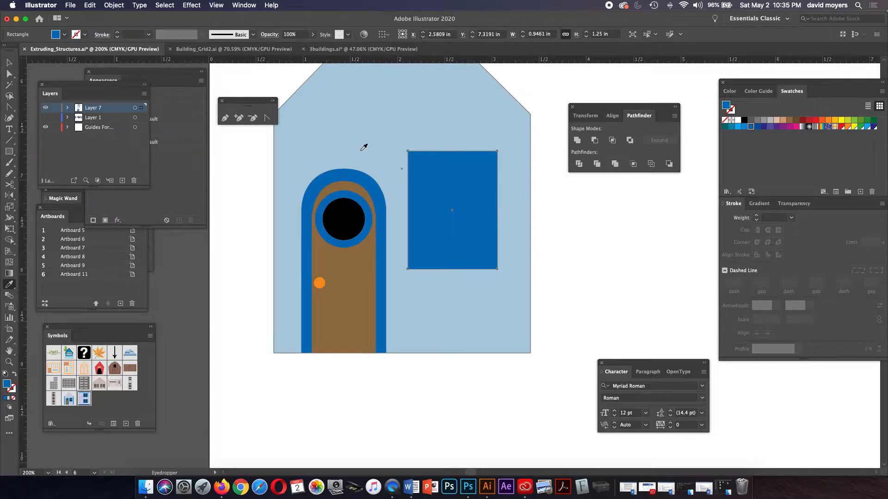
pyautogui.press('v')
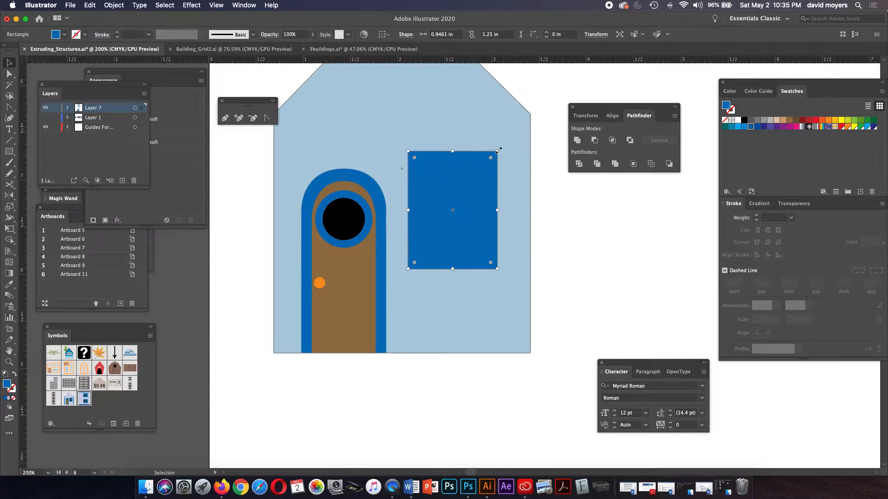
pyautogui.moveTo(498, 149); pyautogui.dragTo(488, 162)
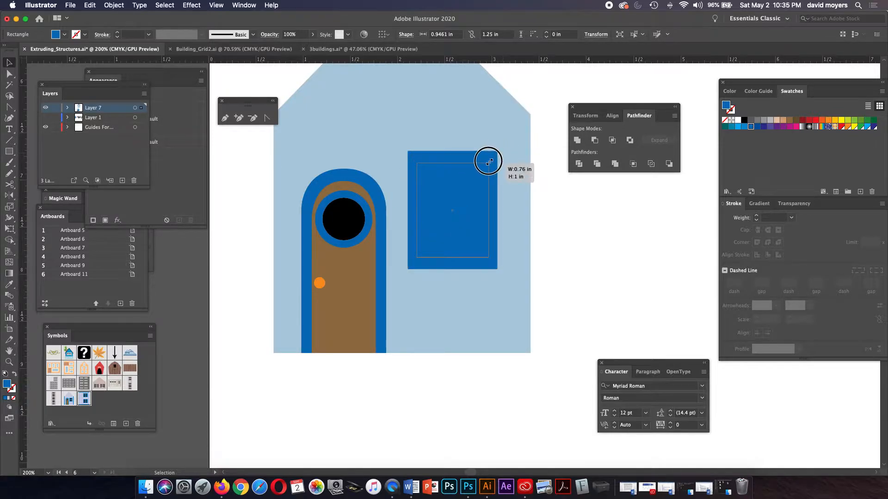
pyautogui.click(743, 119)
pyautogui.click(628, 186)
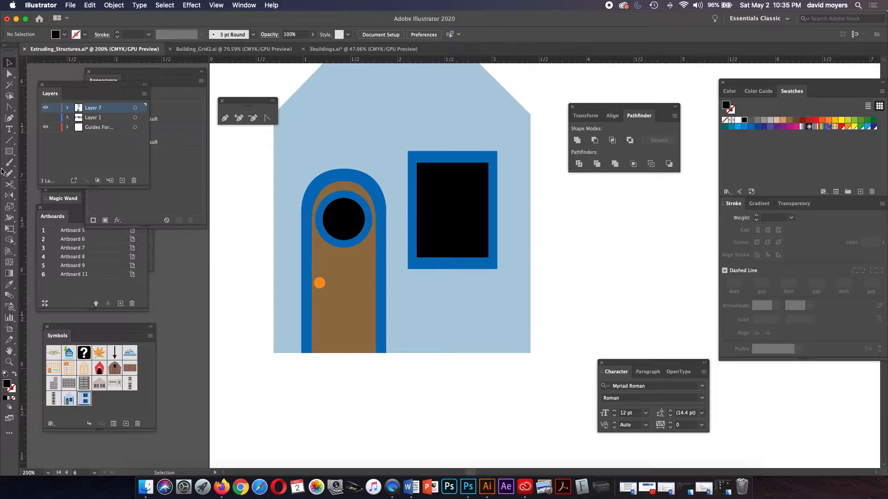
# Step: Draw a horizontal bar about 0.87 by 0.08 in across the window from its centre and fill it with the frame's blue
pyautogui.click(9, 151)
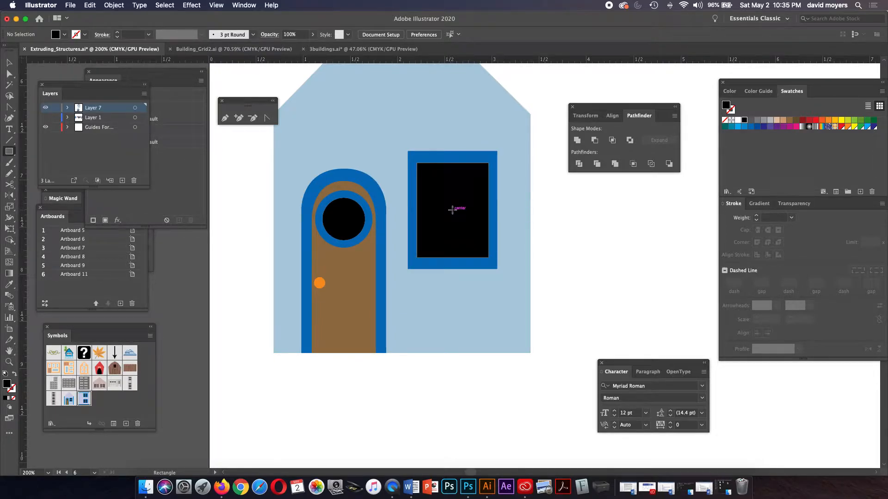
pyautogui.moveTo(452, 209); pyautogui.dragTo(493, 213)
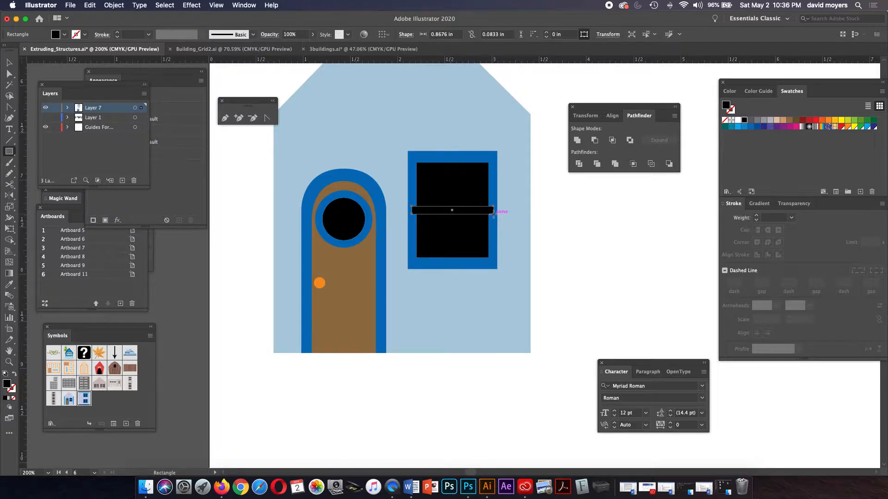
pyautogui.press('i')
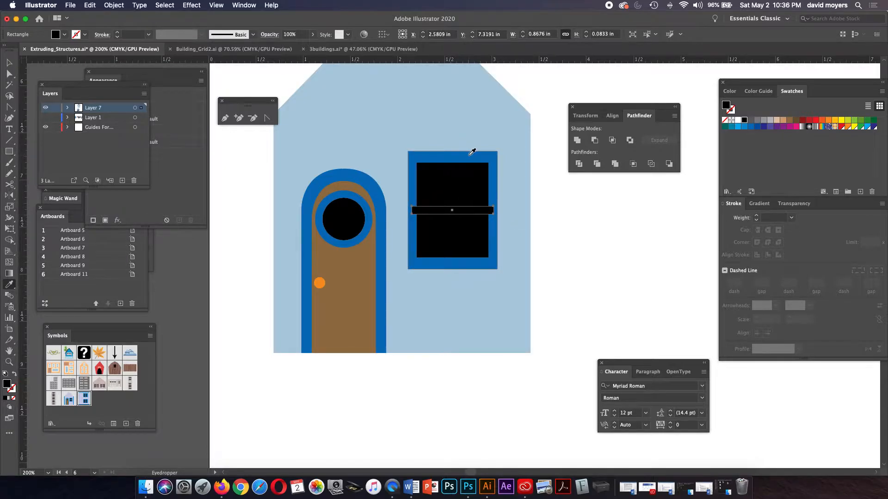
pyautogui.click(469, 156)
pyautogui.press('v')
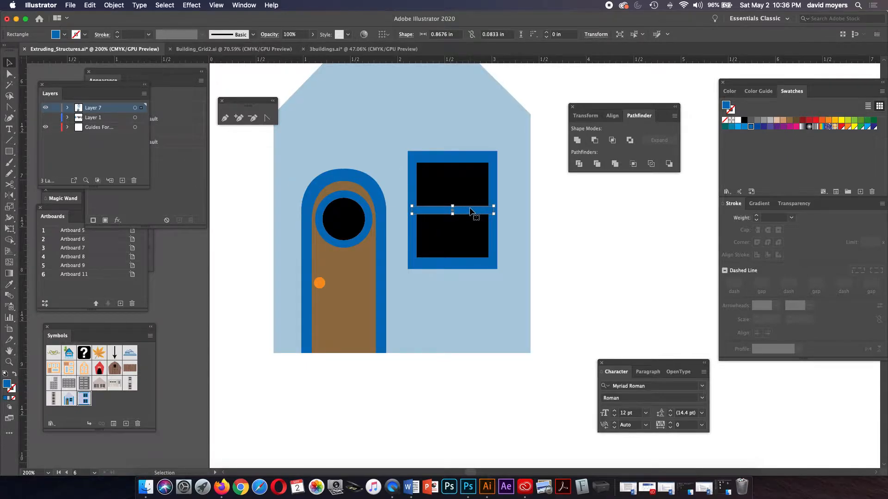
# Step: Make a copy of the horizontal window bar rotated to vertical about the window's centre
pyautogui.press('a')
pyautogui.press('v')
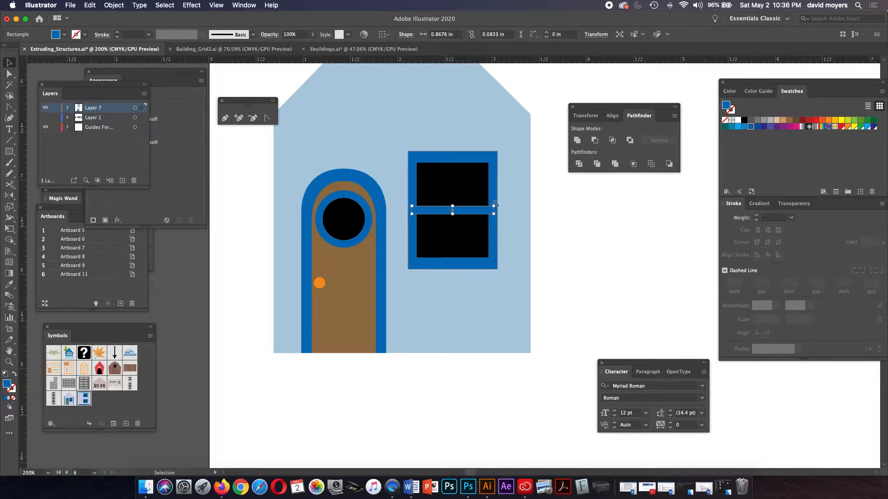
pyautogui.moveTo(494, 203); pyautogui.dragTo(459, 276)
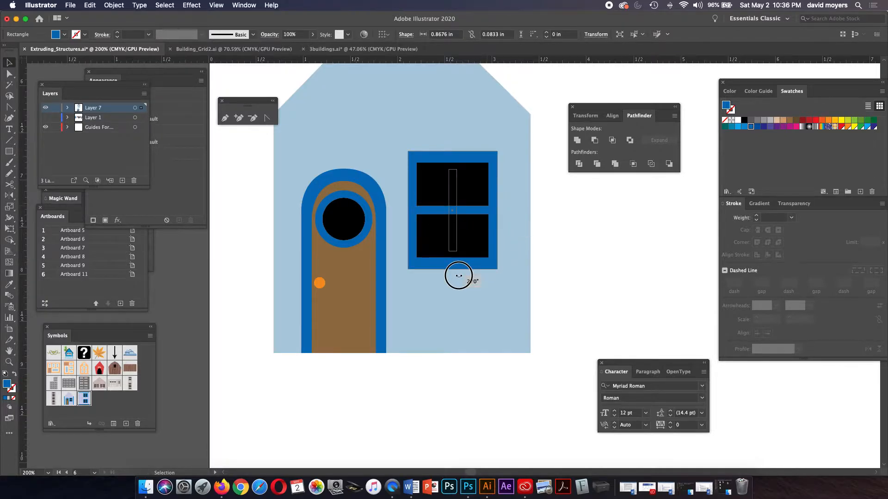
pyautogui.moveTo(459, 276); pyautogui.dragTo(459, 276)
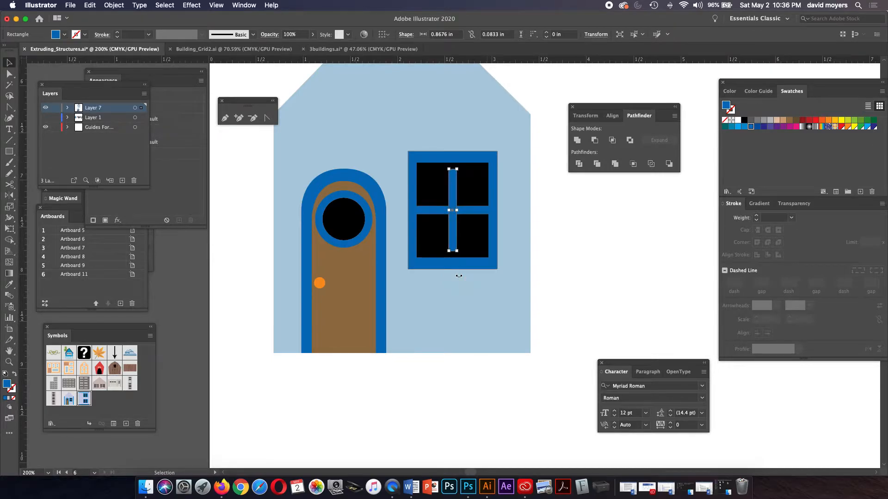
# Step: Lengthen the vertical window bar from its centre so both ends overlap the blue window frame
pyautogui.press('z')
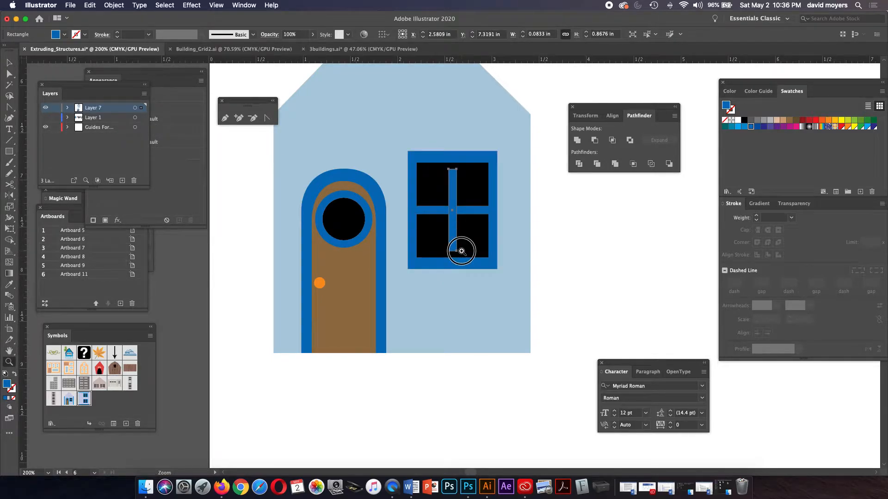
pyautogui.click(463, 250)
pyautogui.click(462, 204)
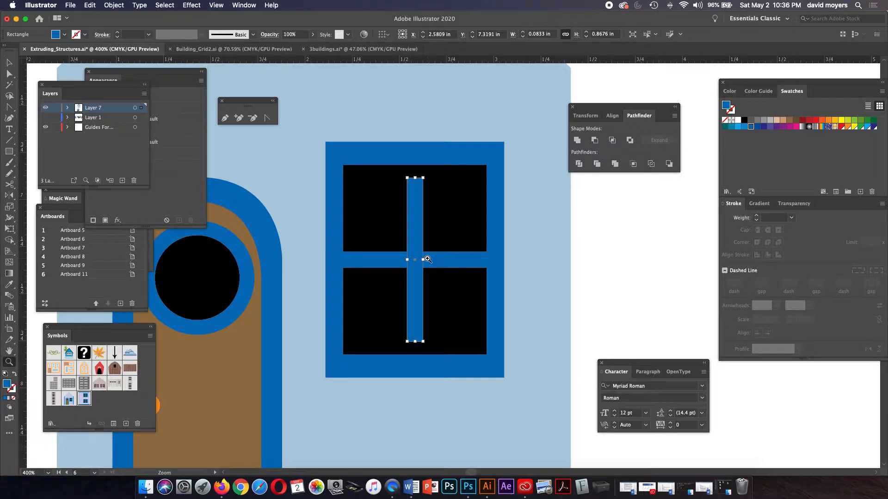
pyautogui.press('v')
pyautogui.moveTo(415, 178); pyautogui.dragTo(416, 149)
pyautogui.click(598, 246)
# Step: Draw a closed Pen shape along the house's left wall, with a straight vertical edge just inside the wall and the rest extending outside
pyautogui.press('a')
pyautogui.hotkey('ctrl', '-')
pyautogui.hotkey('ctrl', '-')
pyautogui.press('space')
pyautogui.moveTo(596, 255); pyautogui.dragTo(600, 262)
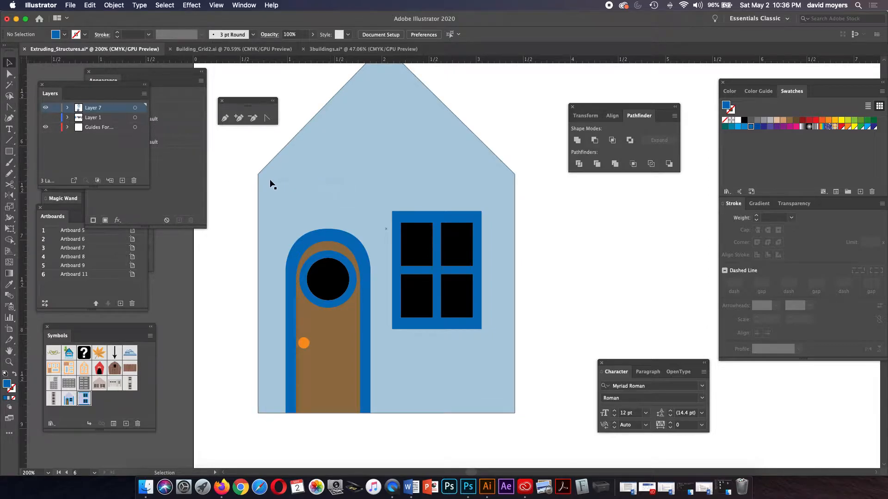
pyautogui.press('p')
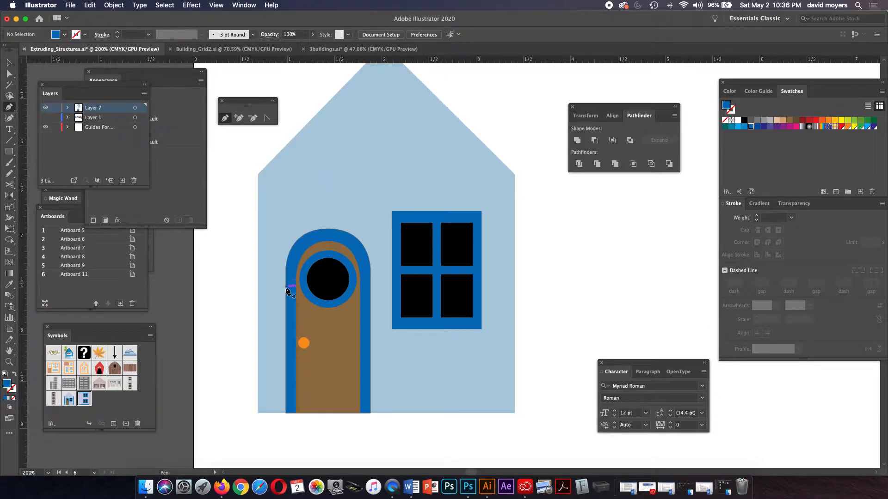
pyautogui.click(266, 412)
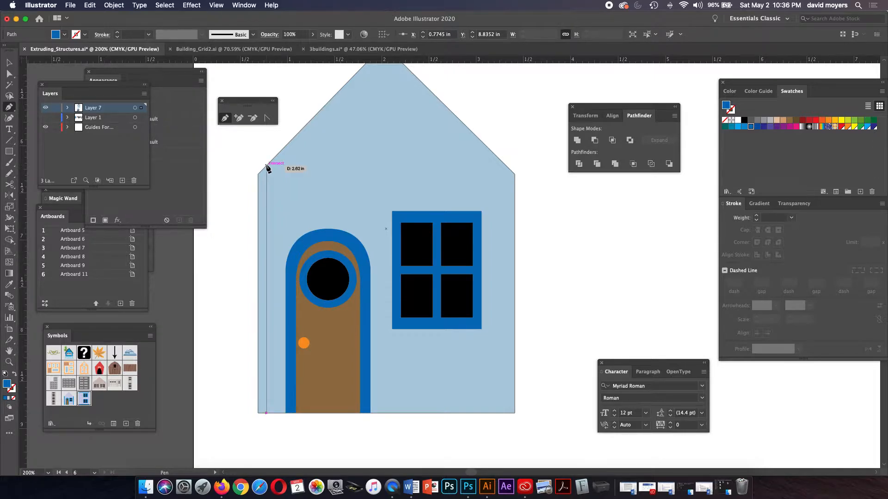
pyautogui.click(266, 165)
pyautogui.click(258, 156)
pyautogui.click(246, 171)
pyautogui.click(226, 413)
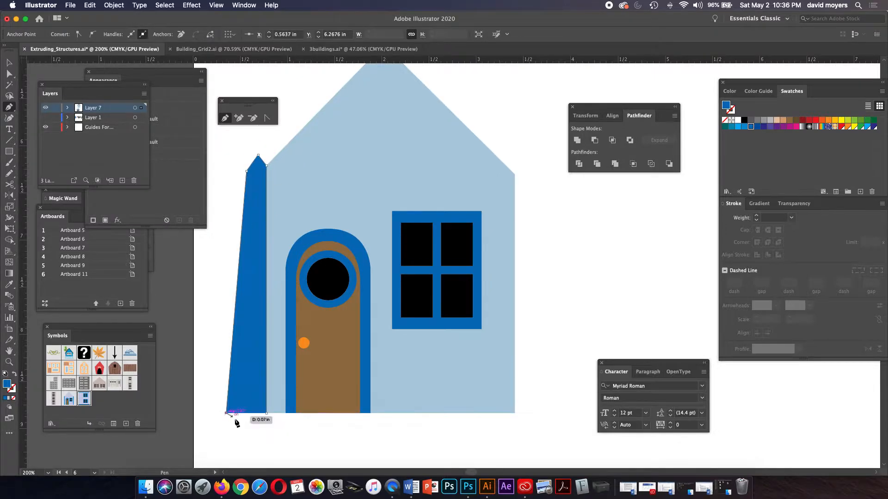
pyautogui.click(243, 425)
pyautogui.click(269, 413)
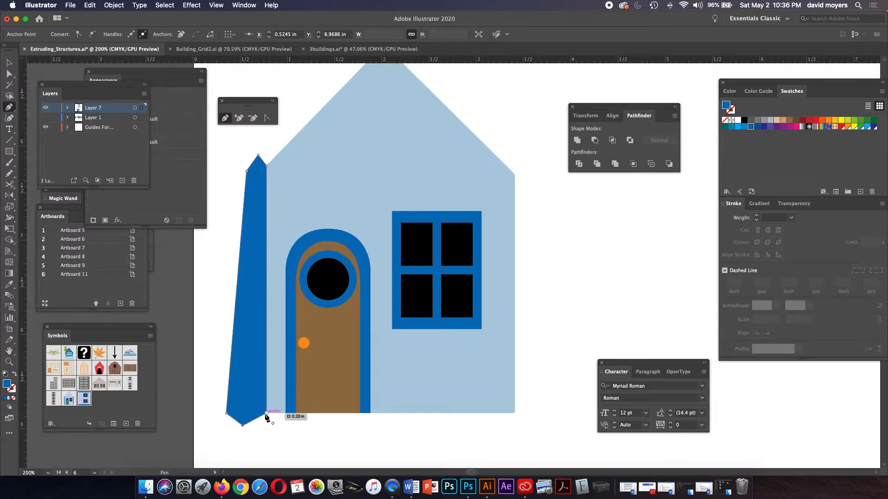
# Step: Use Shape Builder with the house front to cut away the part of the blue Pen shape outside the left wall
pyautogui.click(10, 63)
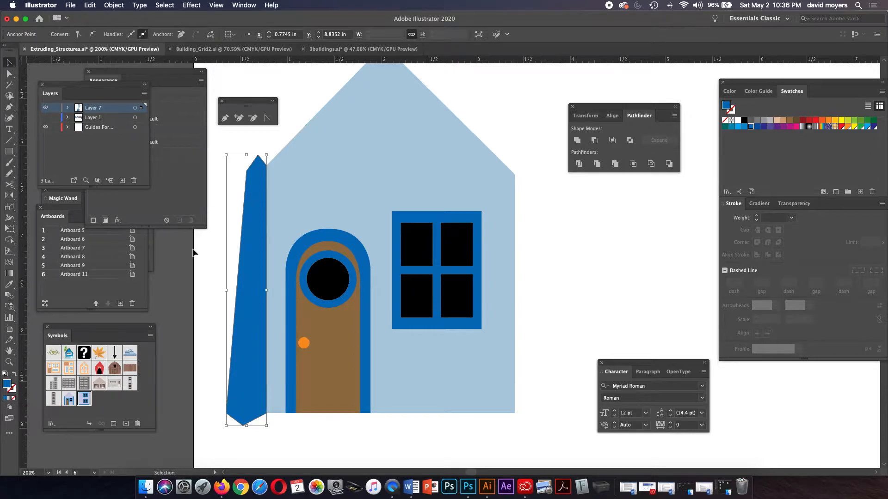
pyautogui.click(246, 257)
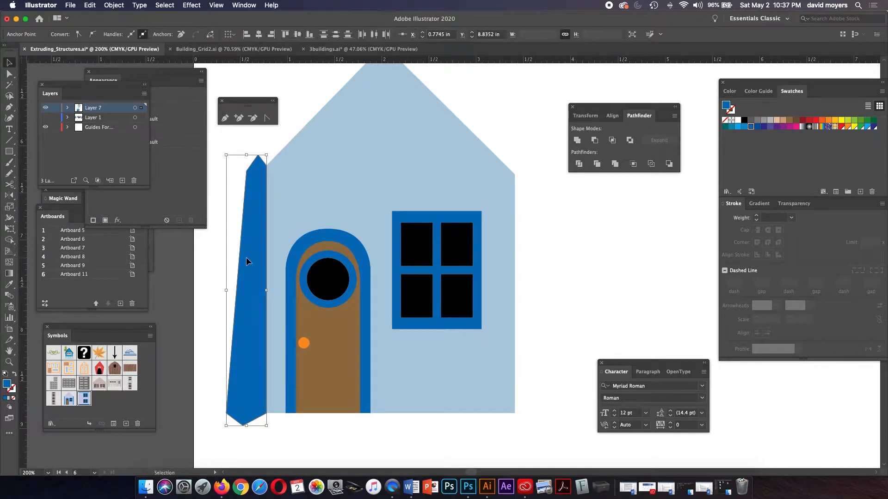
pyautogui.keyDown('shift'); pyautogui.click(284, 224); pyautogui.keyUp('shift')
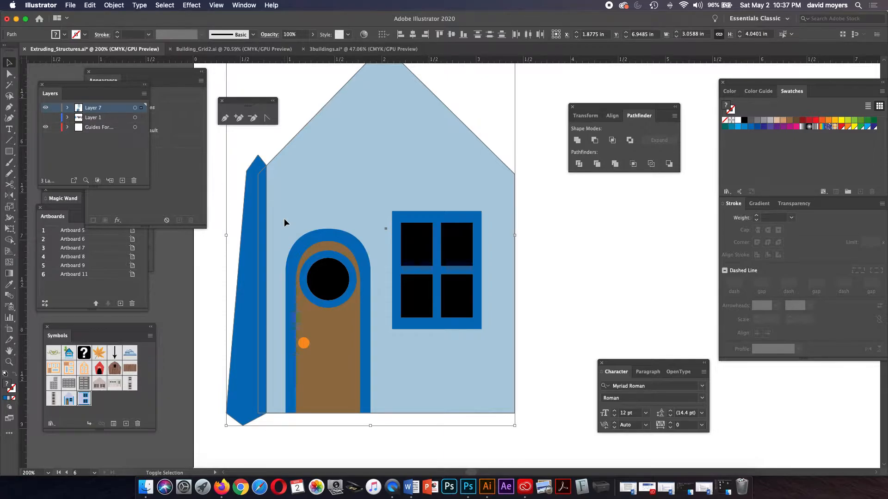
pyautogui.hotkey('shift', 'm')
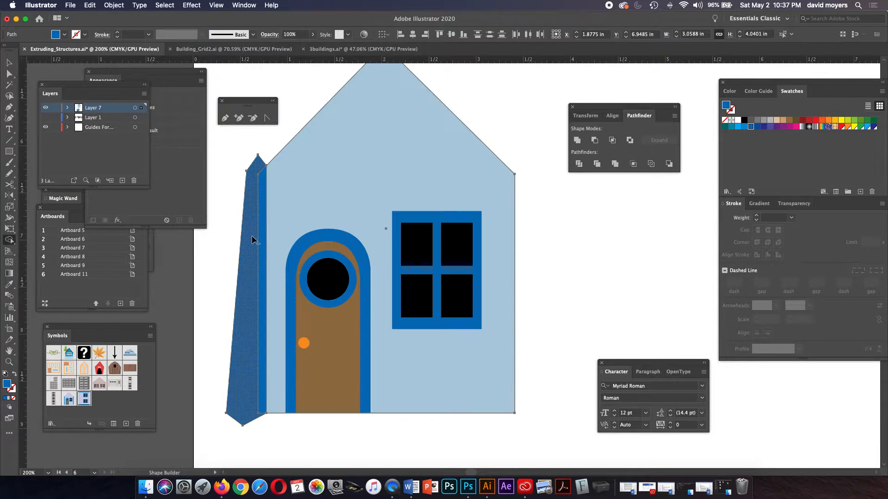
pyautogui.keyDown('alt'); pyautogui.click(248, 240); pyautogui.keyUp('alt')
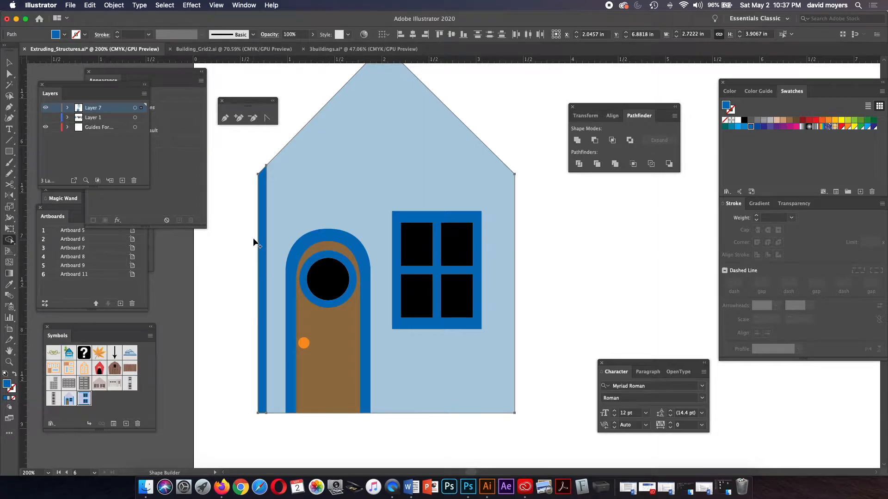
# Step: Draw a blue rectangle about 1.18 by 2.88 in that slightly overlaps the house's right wall and extends outside it
pyautogui.scroll(2, 444, 190)
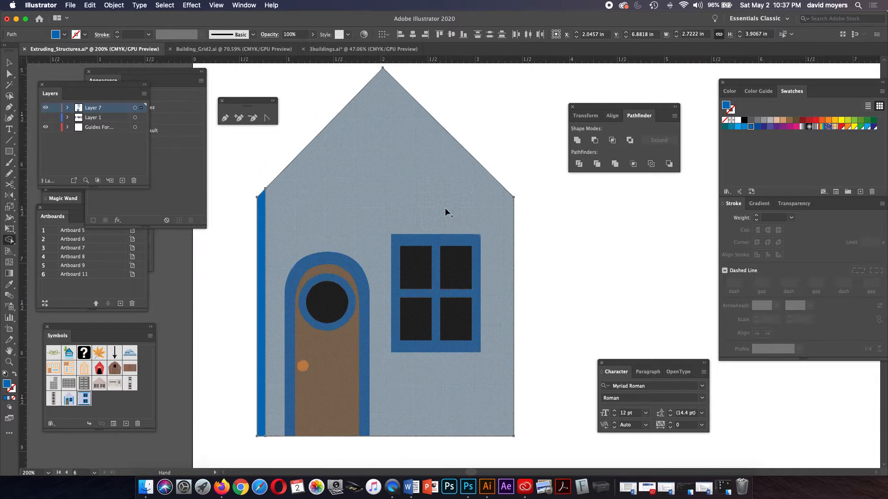
pyautogui.click(8, 151)
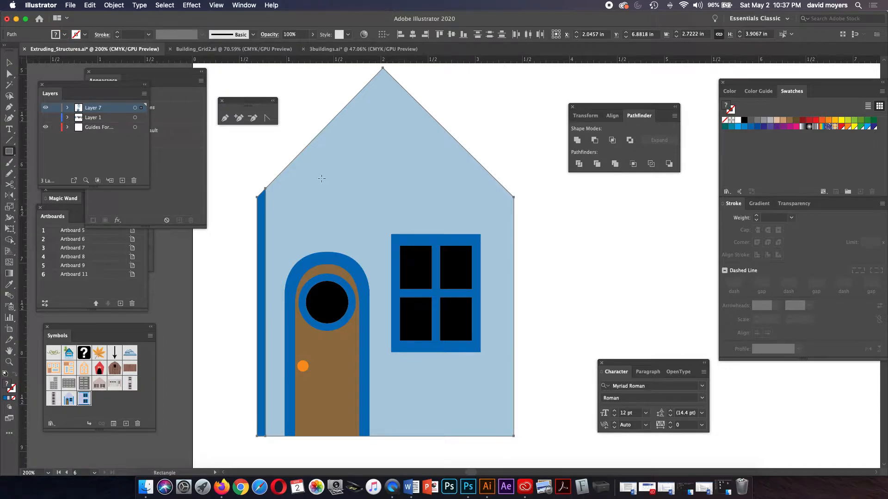
pyautogui.moveTo(505, 175); pyautogui.dragTo(617, 447)
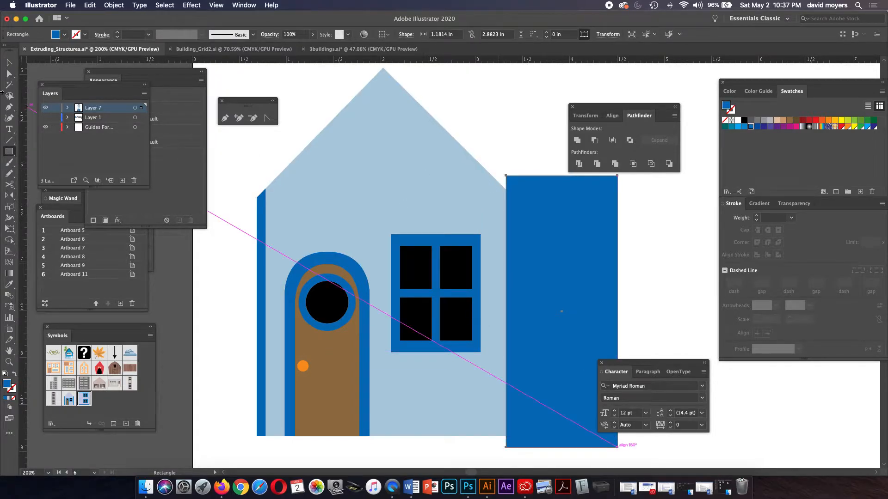
pyautogui.click(6, 66)
pyautogui.click(533, 249)
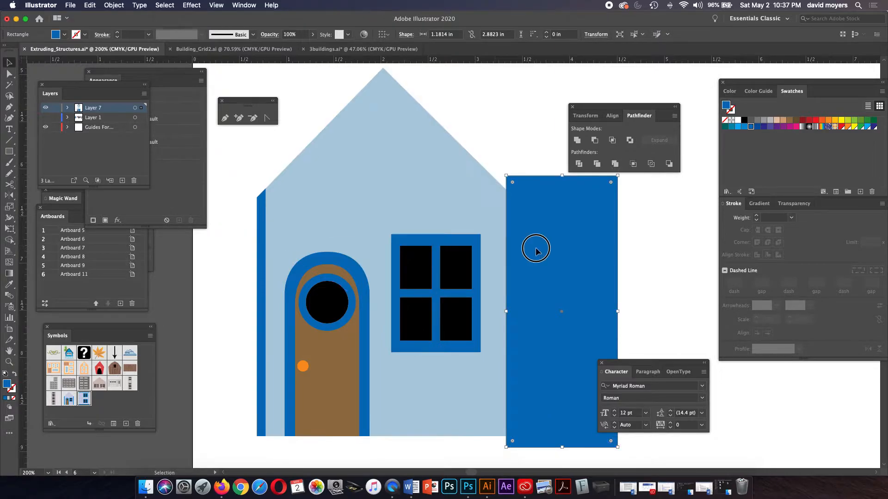
# Step: Examine in Outline view how the blue rectangle overlaps the house's right wall and eave corner
pyautogui.press('a')
pyautogui.press('super+y')
pyautogui.press('v')
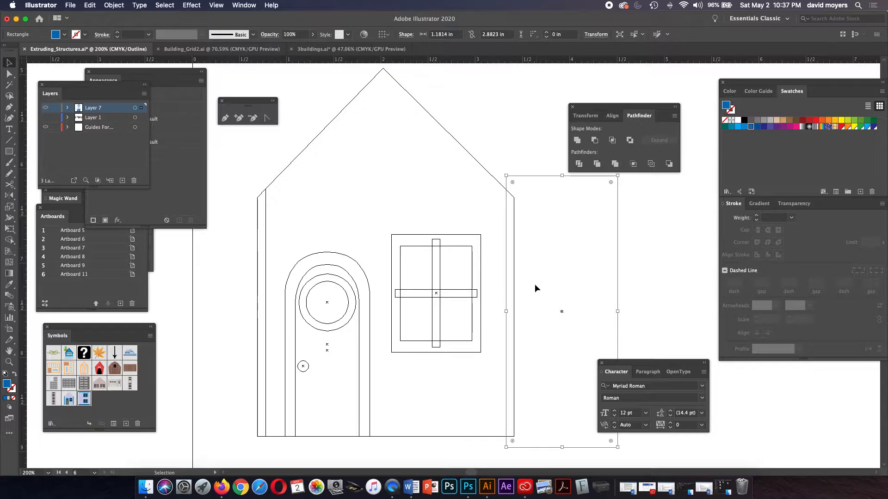
pyautogui.moveTo(507, 312); pyautogui.dragTo(507, 311)
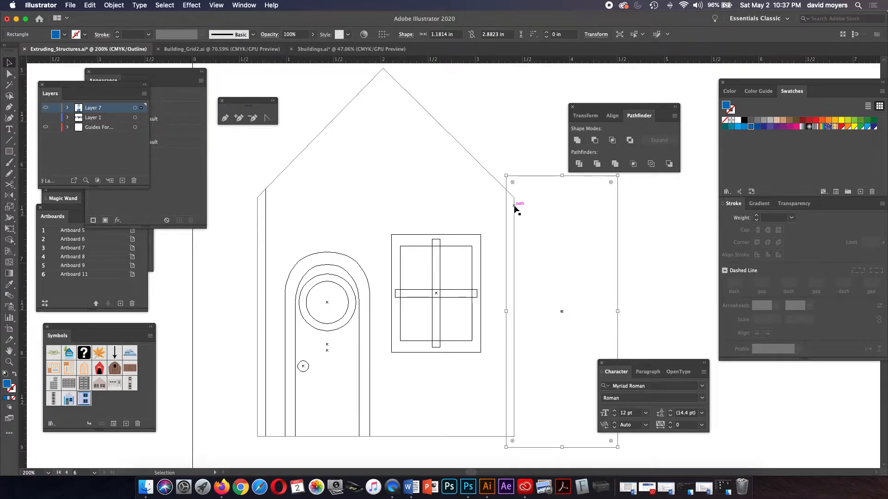
pyautogui.press('a')
pyautogui.press('super+y')
pyautogui.press('v')
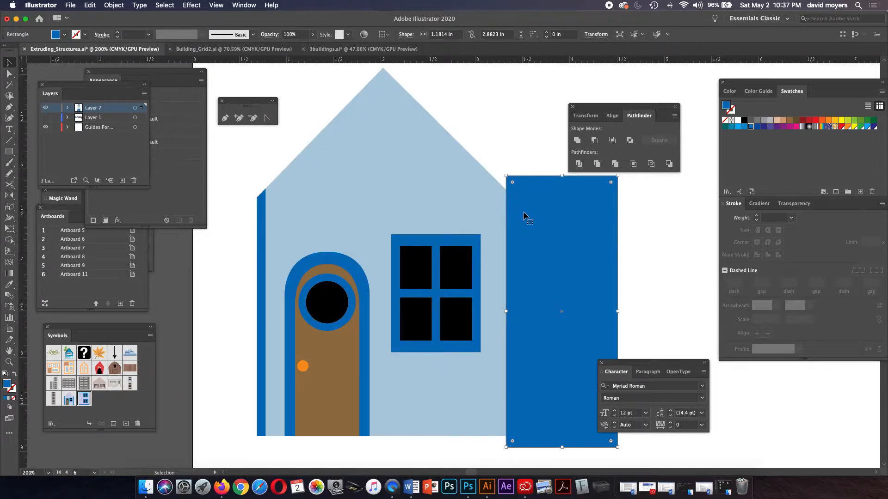
# Step: Remove the part of the blue rectangle outside the house's right wall with Shape Builder and clear the selection
pyautogui.keyDown('shift'); pyautogui.click(496, 211); pyautogui.keyUp('shift')
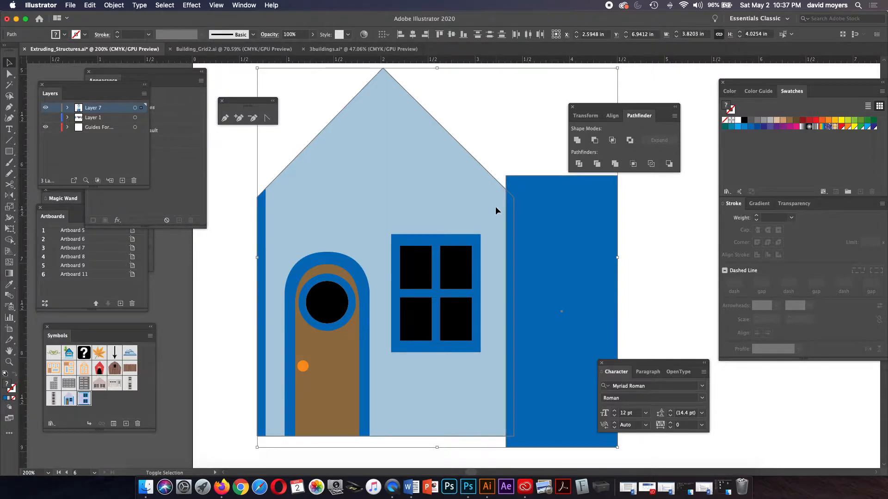
pyautogui.hotkey('shift', 'm')
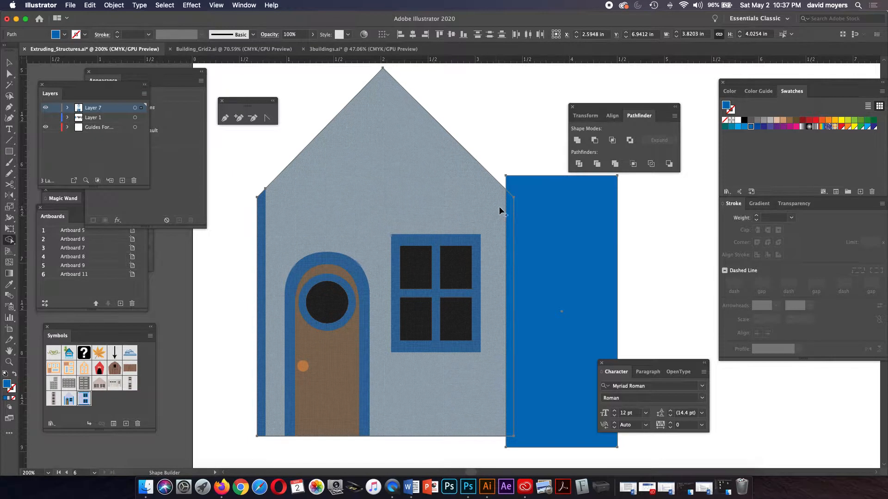
pyautogui.keyDown('alt'); pyautogui.click(588, 211); pyautogui.keyUp('alt')
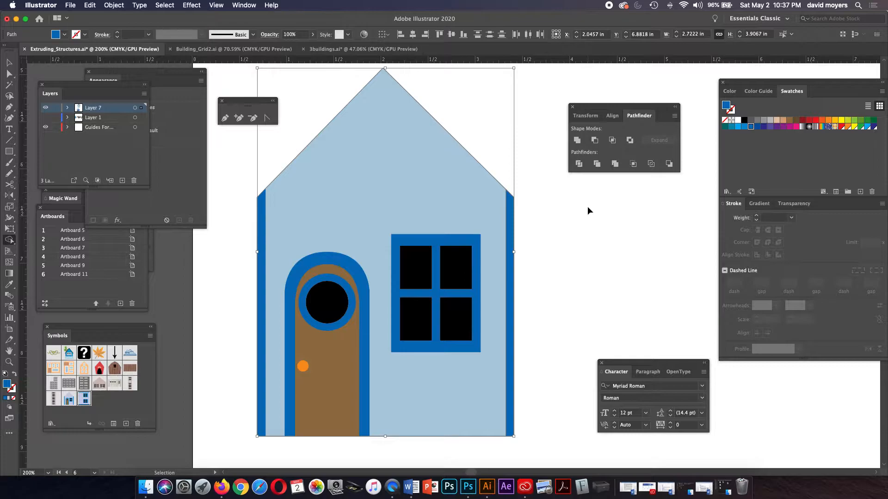
pyautogui.press('super+minus')
pyautogui.moveTo(587, 206); pyautogui.dragTo(454, 214)
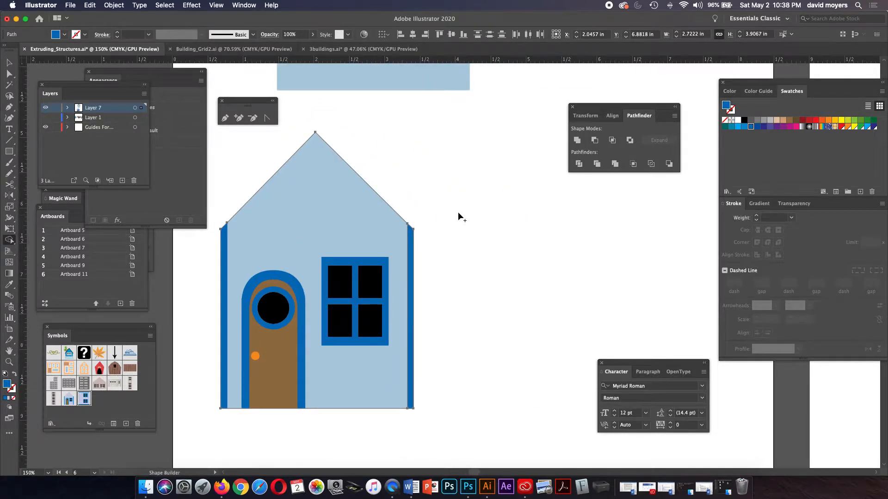
pyautogui.click(9, 63)
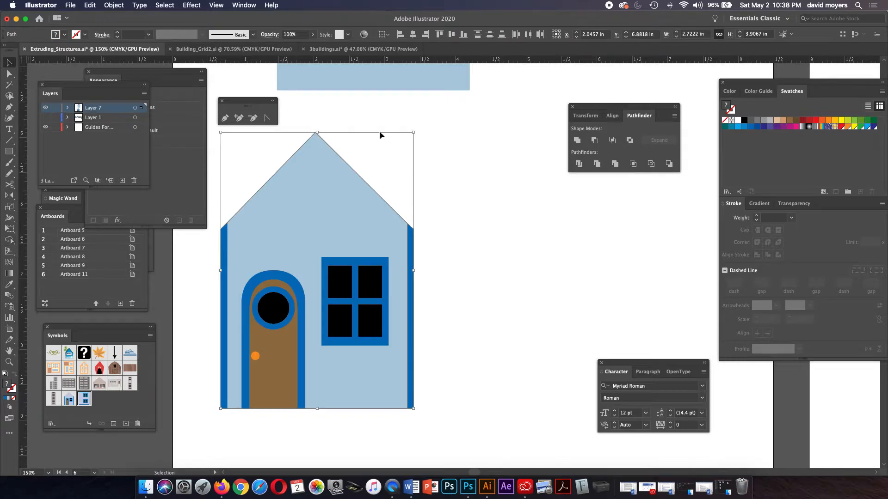
pyautogui.click(411, 154)
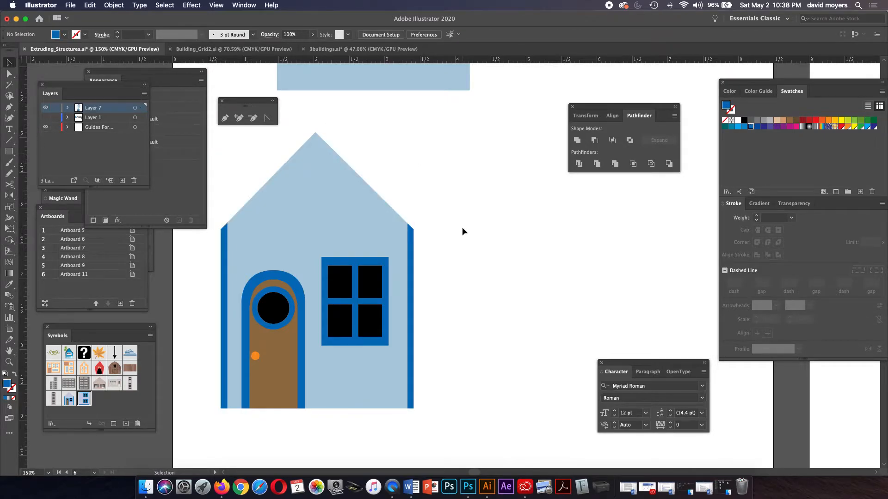
# Step: Draw a blue side wall about 3.47 by 2.53 in beside the house, aligned to its eave and base, and move the Character panel clear
pyautogui.click(9, 151)
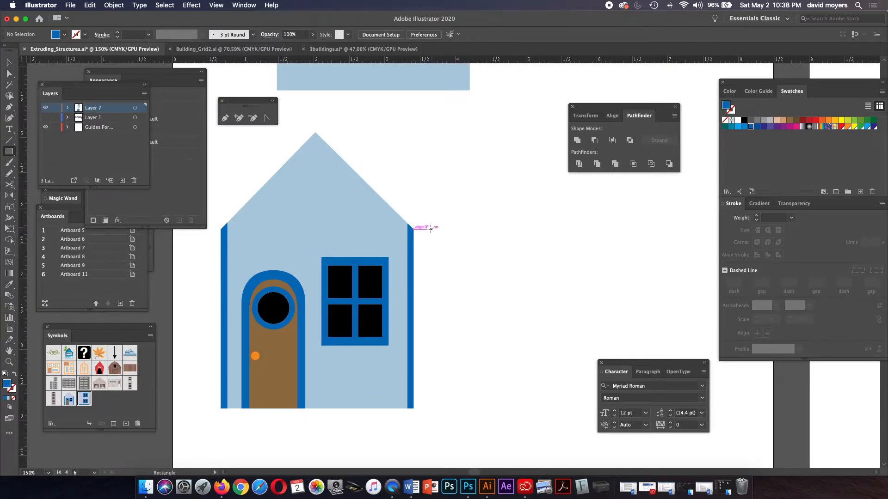
pyautogui.moveTo(431, 229); pyautogui.dragTo(676, 408)
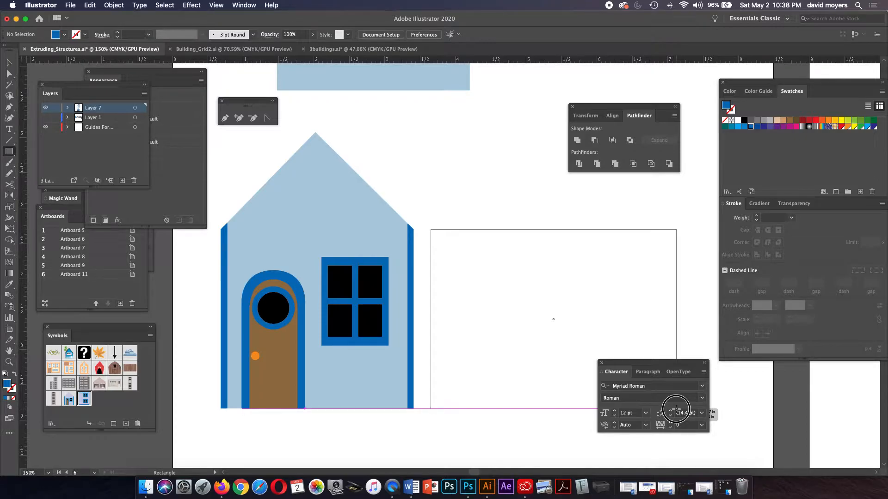
pyautogui.moveTo(676, 409); pyautogui.dragTo(676, 409)
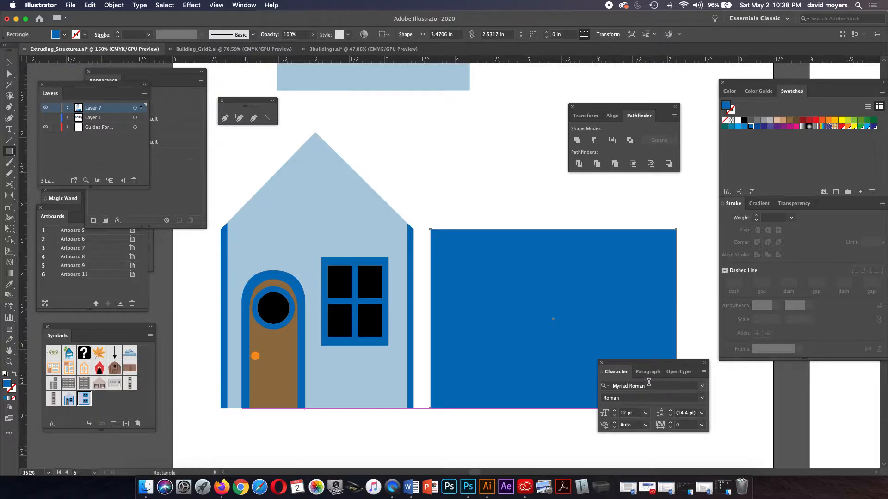
pyautogui.moveTo(636, 368); pyautogui.dragTo(752, 383)
pyautogui.press('v')
pyautogui.click(215, 4)
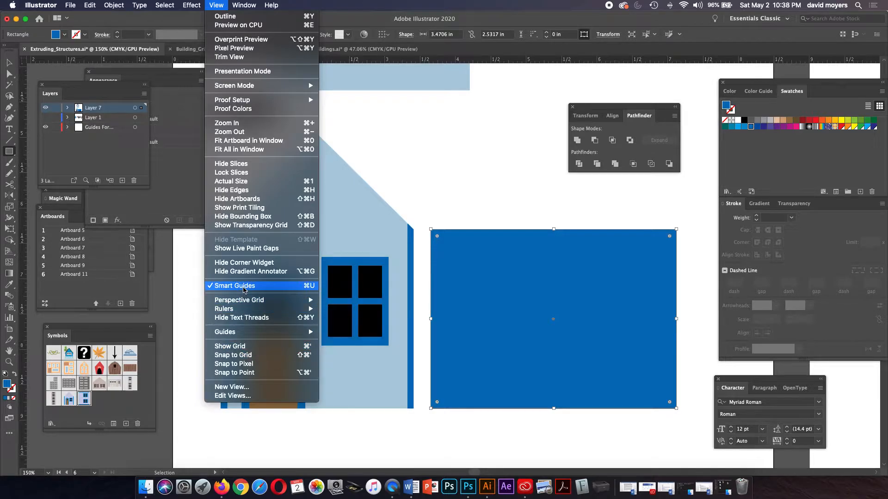
pyautogui.click(425, 209)
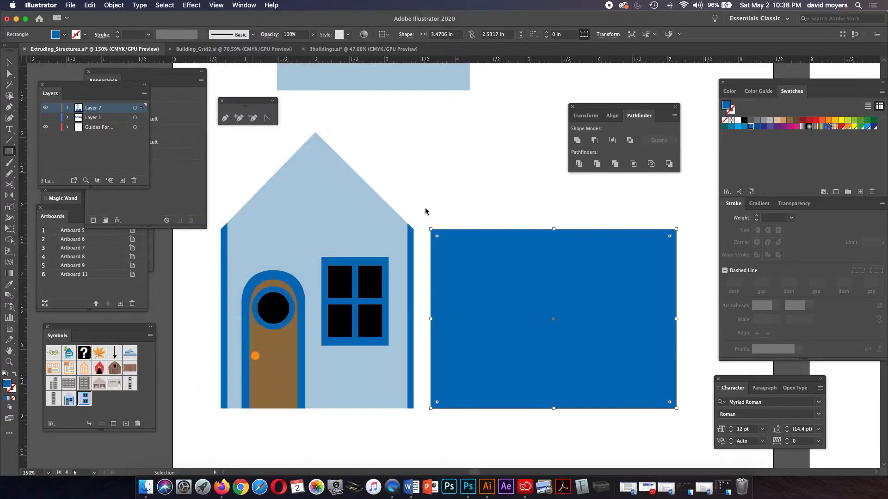
# Step: Place a copy of the side wall in front, narrowed from its centre to about 3.30 in wide and filled with the house's light blue
pyautogui.click(10, 62)
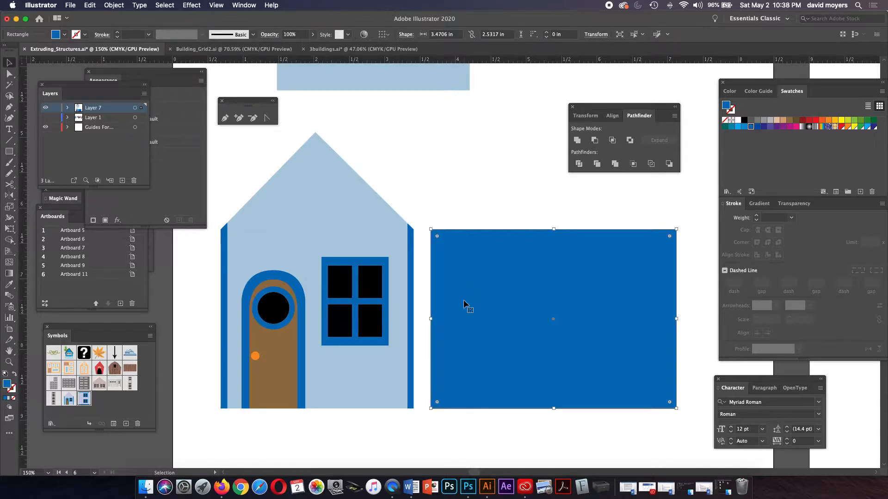
pyautogui.press('a')
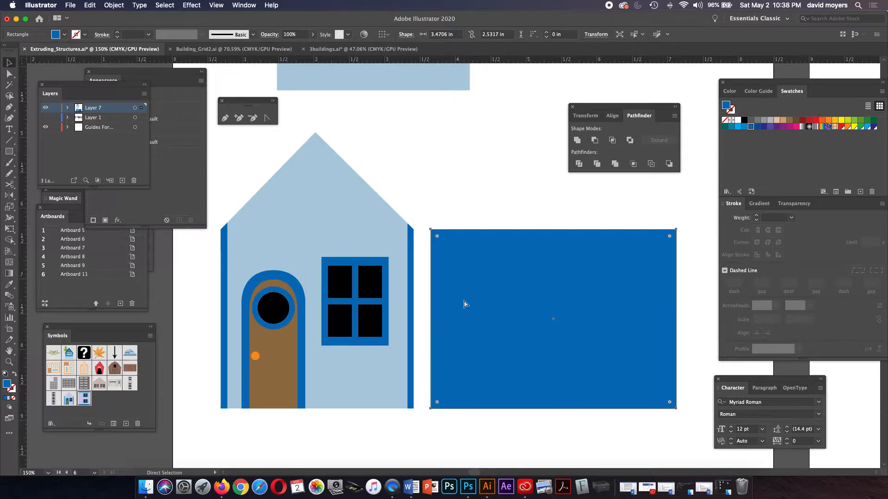
pyautogui.press('v')
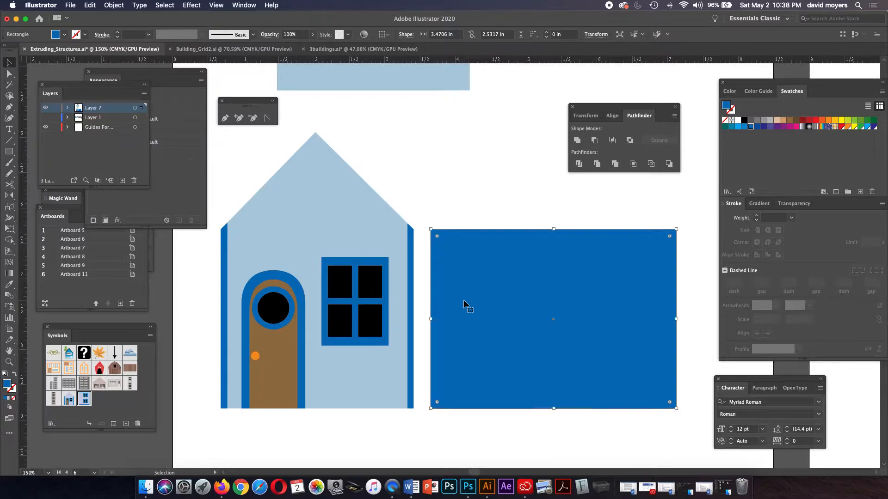
pyautogui.moveTo(430, 319); pyautogui.dragTo(437, 319)
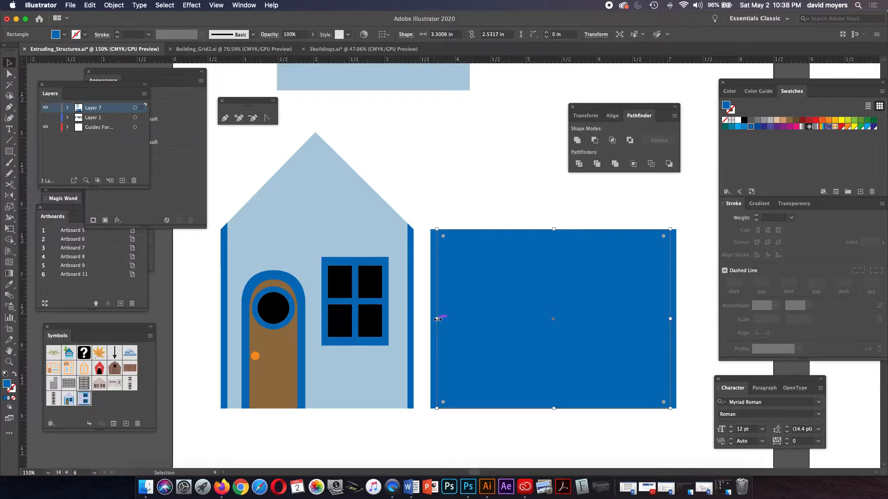
pyautogui.press('i')
pyautogui.click(380, 222)
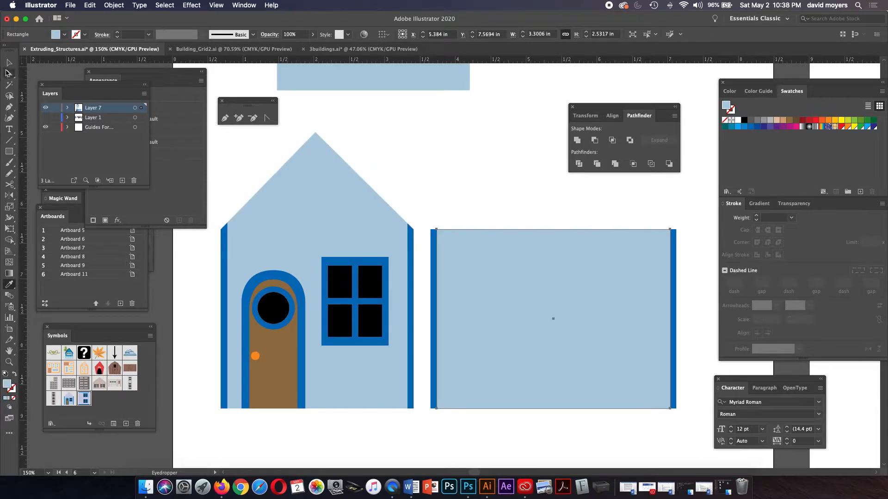
pyautogui.press('v')
pyautogui.moveTo(436, 319); pyautogui.dragTo(435, 319)
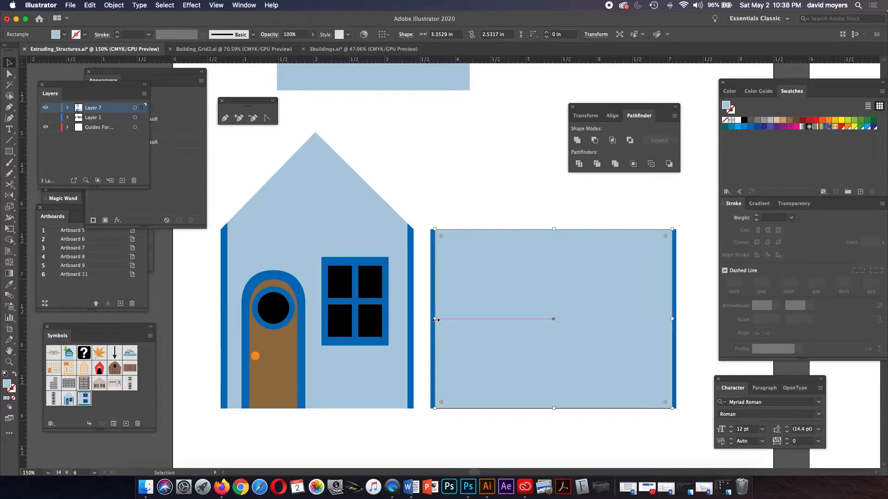
pyautogui.press('super+z')
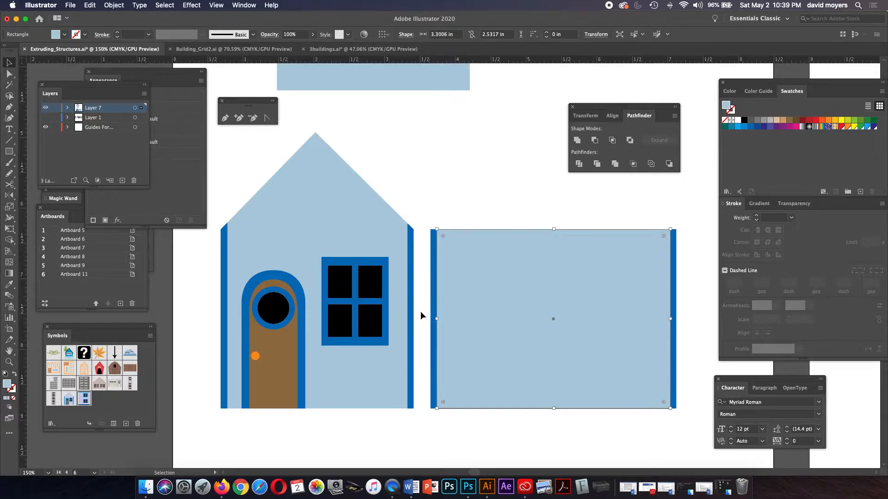
pyautogui.click(420, 314)
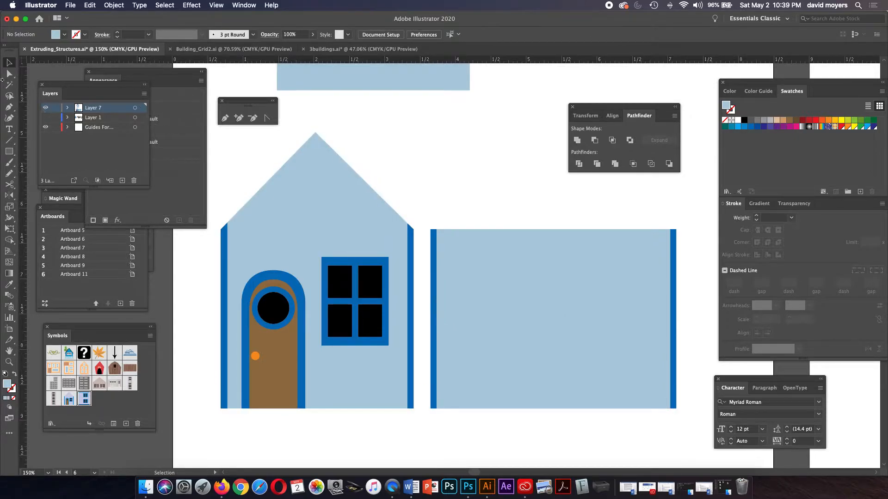
# Step: Group the house's window parts and place a copy of the group on the side wall near its left edge, level with the original
pyautogui.click(368, 290)
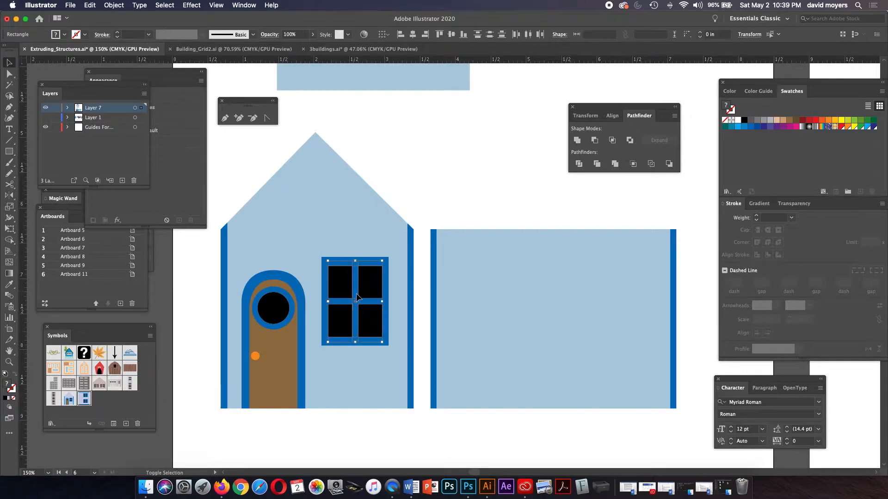
pyautogui.keyDown('shift'); pyautogui.click(367, 304); pyautogui.keyUp('shift')
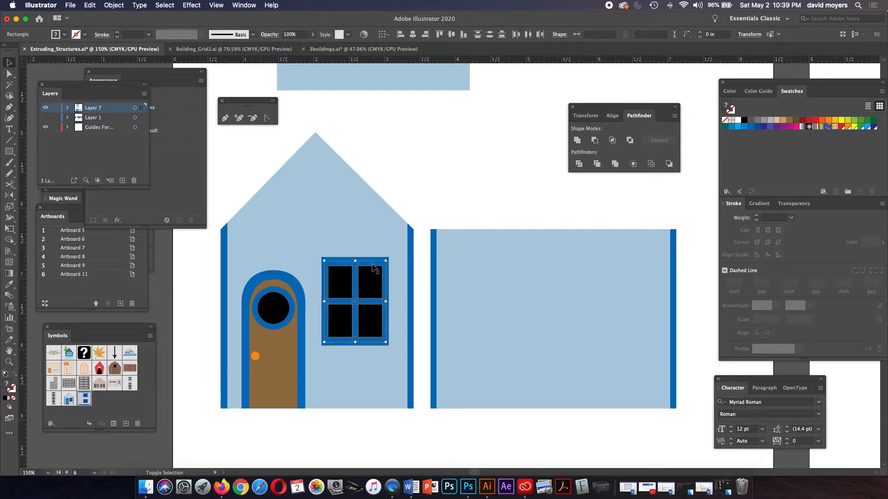
pyautogui.press('a')
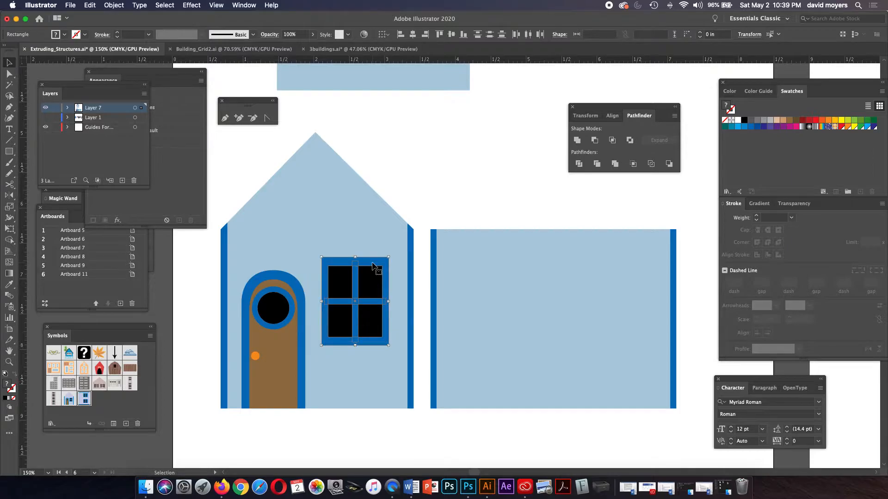
pyautogui.press('v')
pyautogui.moveTo(372, 273); pyautogui.dragTo(497, 287)
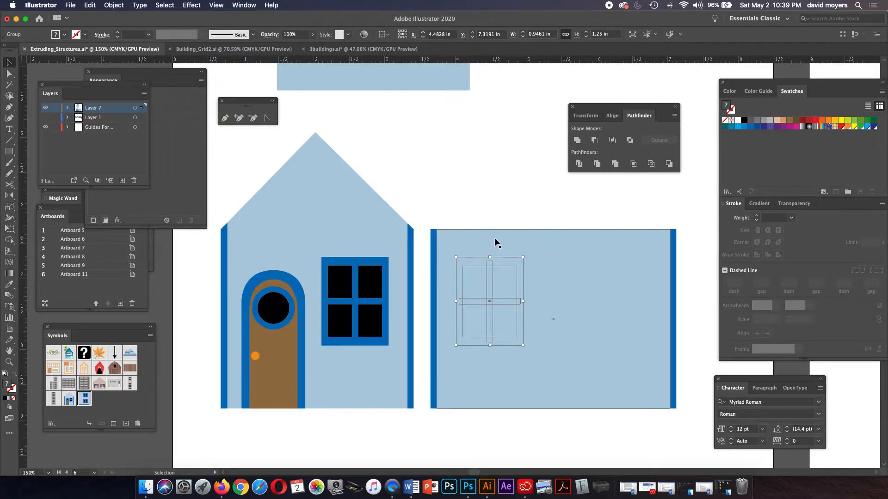
# Step: Place a second copy of the window group near the side wall's right edge, level with the first, and clear the selection
pyautogui.press('super')
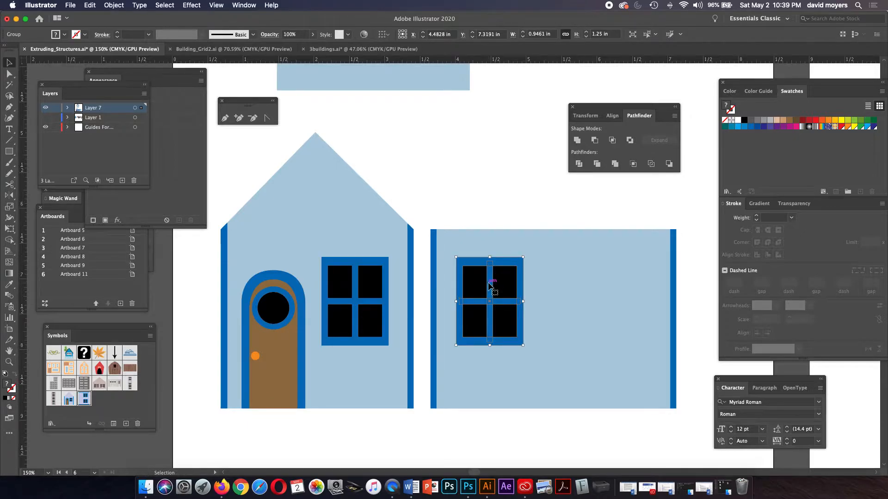
pyautogui.moveTo(488, 282); pyautogui.dragTo(610, 290)
pyautogui.press('alt')
pyautogui.press('shift')
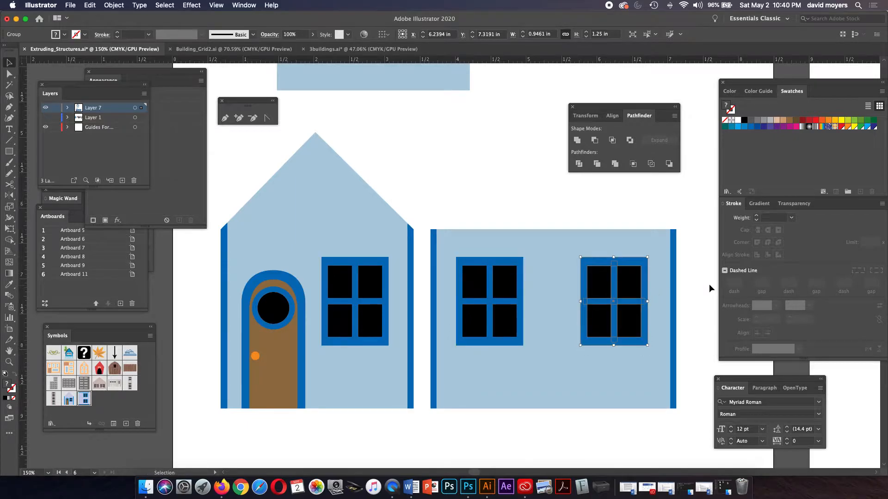
pyautogui.click(703, 284)
pyautogui.press('a')
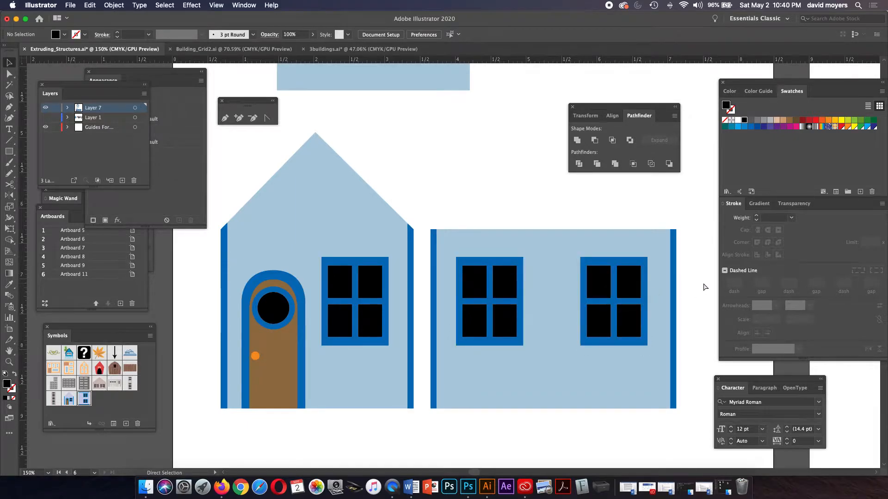
# Step: Move the Appearance panel clear of the Layers panel and check that the Symbols panel is enabled
pyautogui.press('super+1')
pyautogui.press('super+minus')
pyautogui.press('v')
pyautogui.press('space')
pyautogui.moveTo(510, 196); pyautogui.dragTo(507, 224)
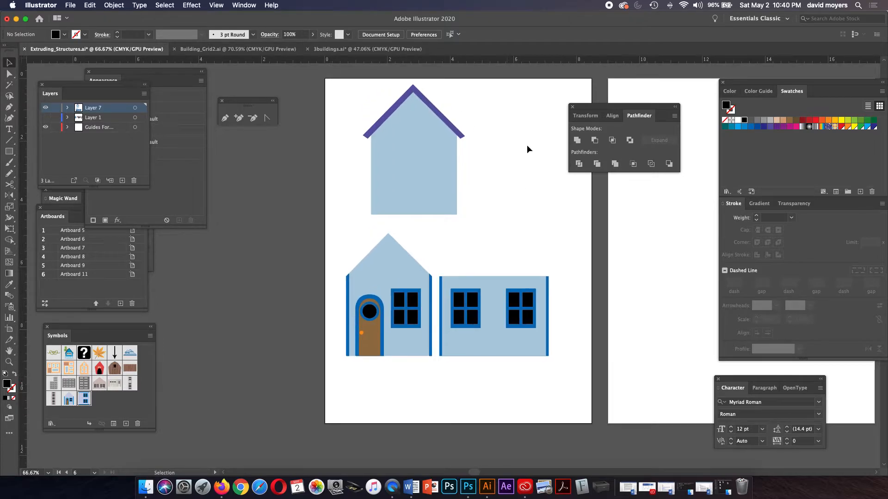
pyautogui.press('space')
pyautogui.moveTo(520, 164); pyautogui.dragTo(528, 194)
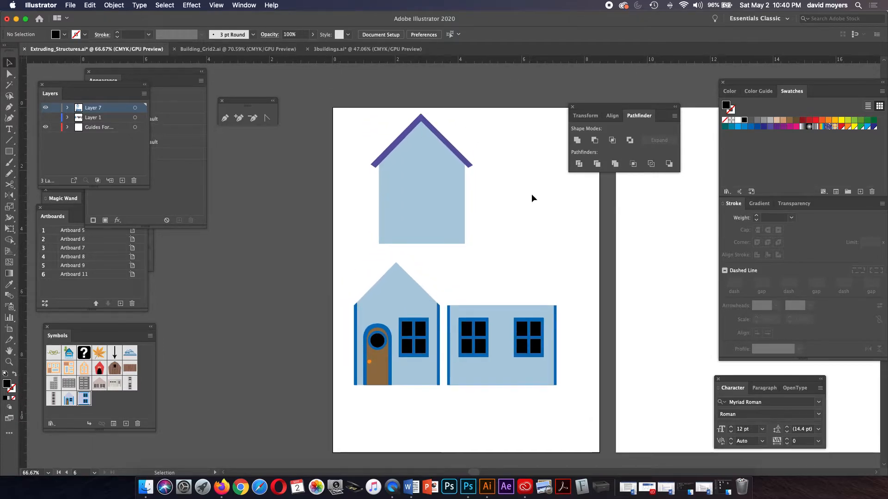
pyautogui.moveTo(203, 72); pyautogui.dragTo(259, 154)
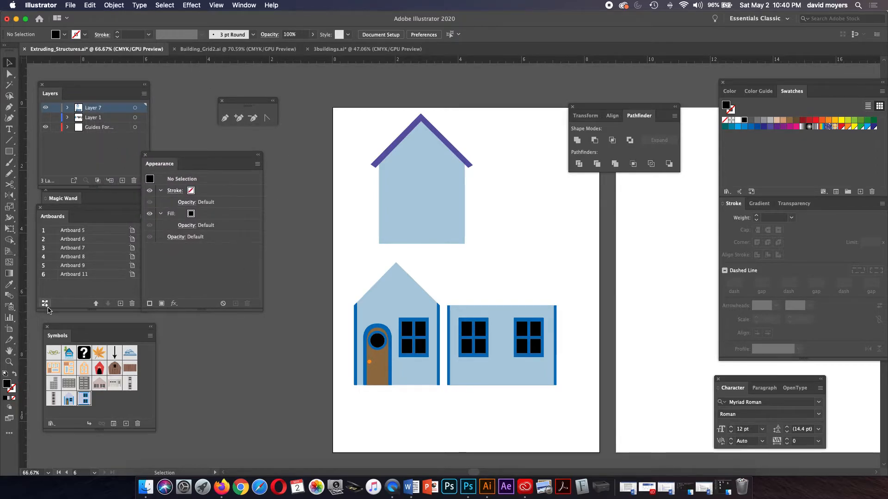
pyautogui.click(242, 5)
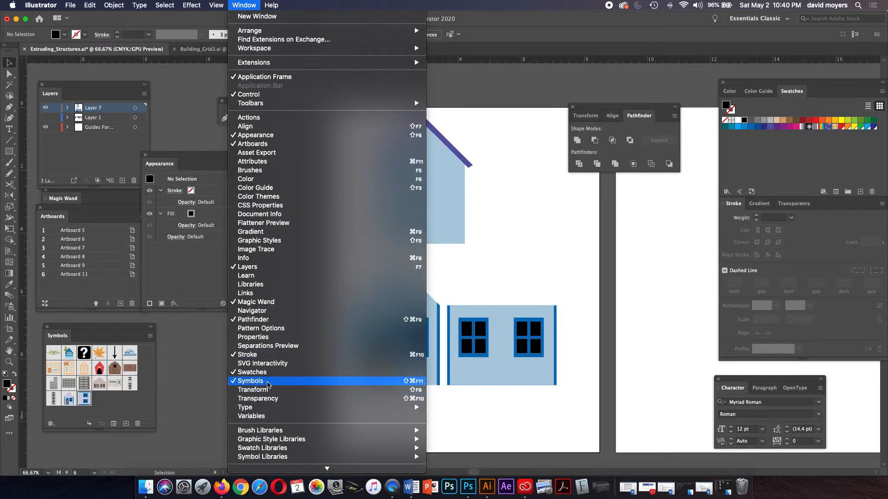
pyautogui.click(194, 381)
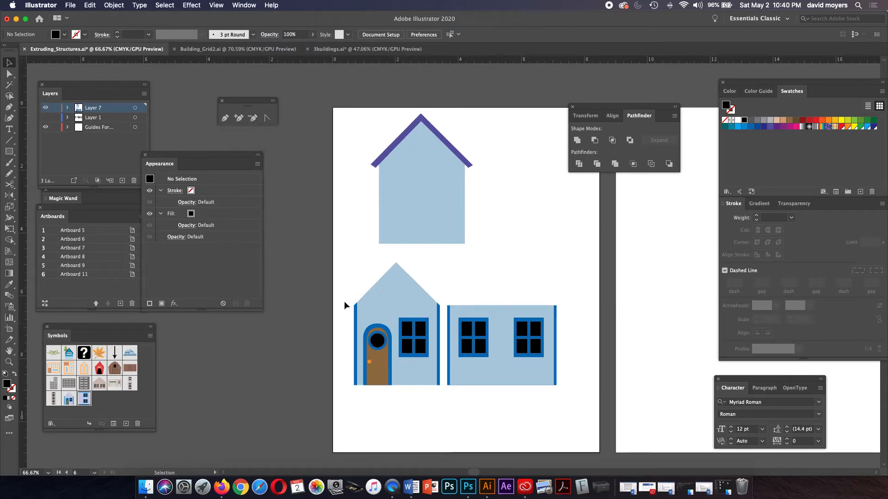
# Step: Save the complete front wall with door, window and trim as a static symbol of export type Graphic, and clear the selection
pyautogui.moveTo(352, 275); pyautogui.dragTo(432, 391)
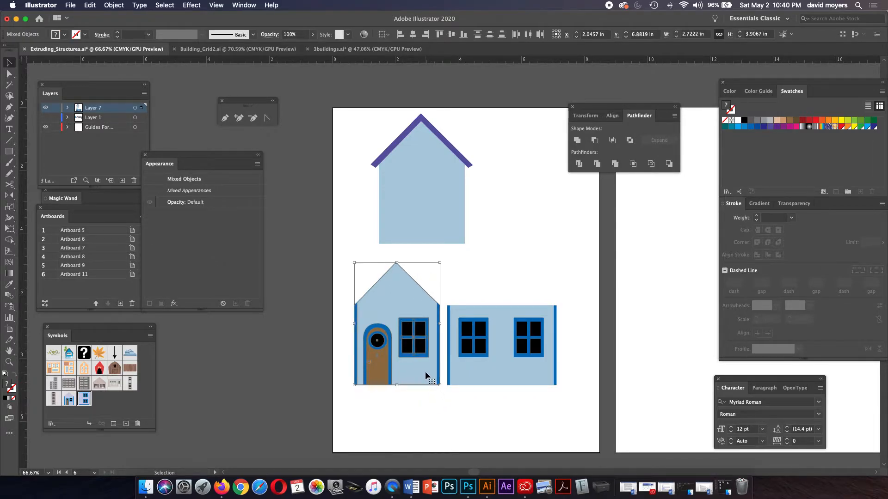
pyautogui.moveTo(425, 370); pyautogui.dragTo(103, 406)
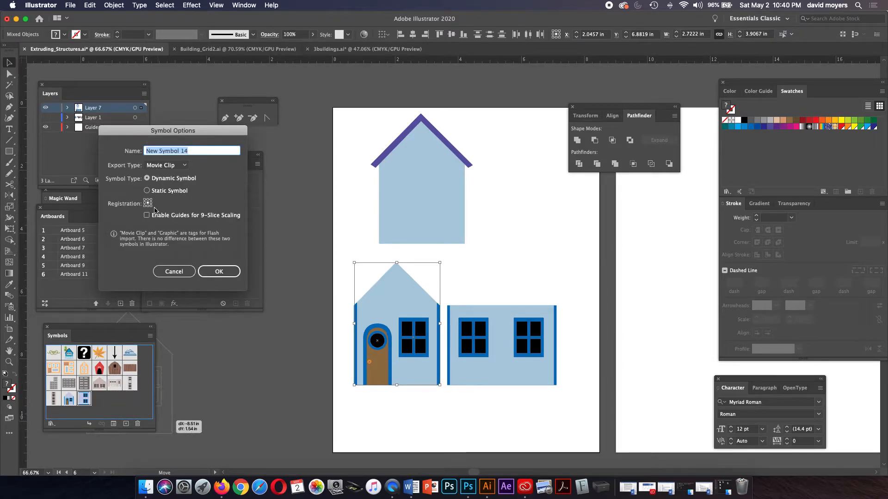
pyautogui.click(160, 167)
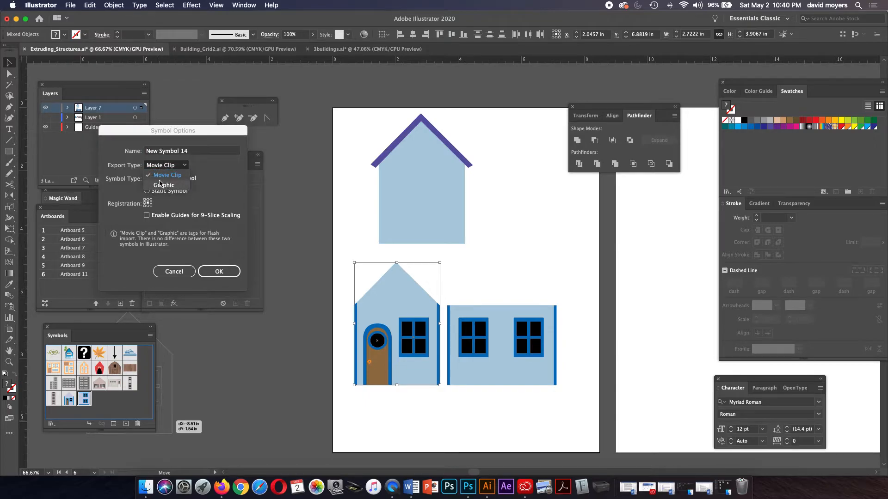
pyautogui.click(162, 185)
pyautogui.click(147, 191)
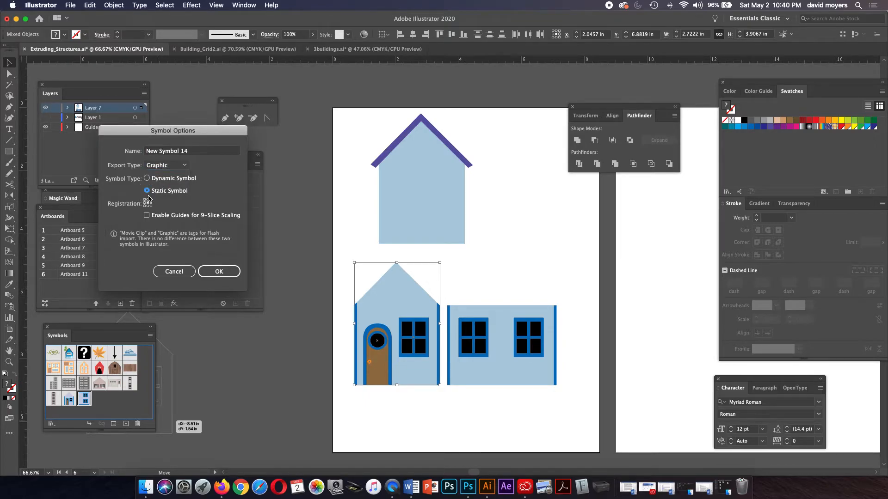
pyautogui.click(226, 272)
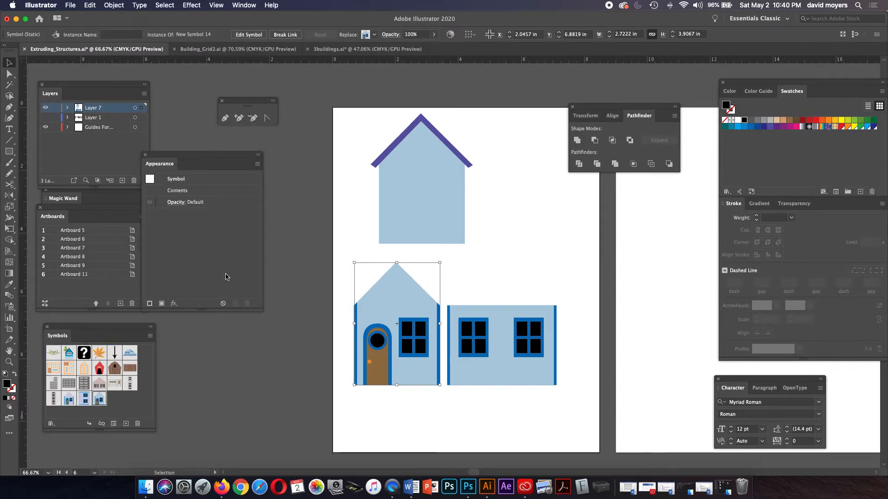
pyautogui.moveTo(439, 282); pyautogui.dragTo(502, 292)
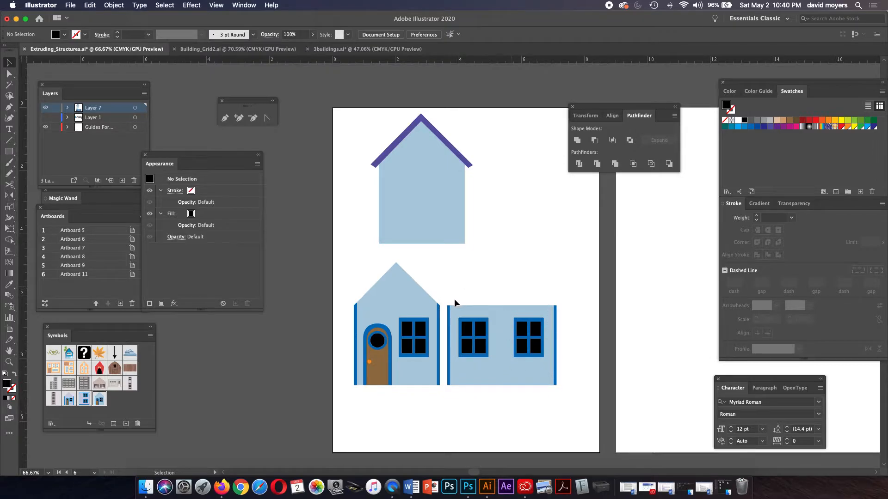
# Step: Save the side wall with both windows as a static symbol of export type Graphic
pyautogui.moveTo(446, 302); pyautogui.dragTo(566, 385)
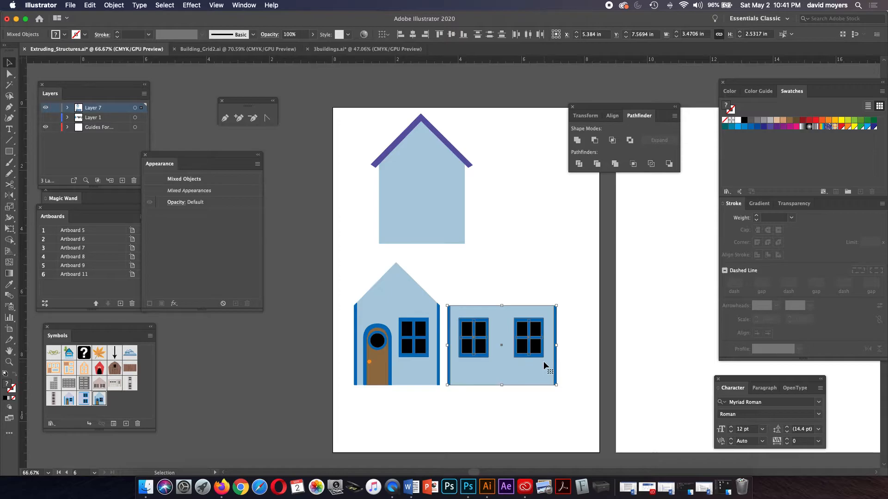
pyautogui.moveTo(544, 362); pyautogui.dragTo(113, 403)
pyautogui.click(148, 190)
pyautogui.click(163, 166)
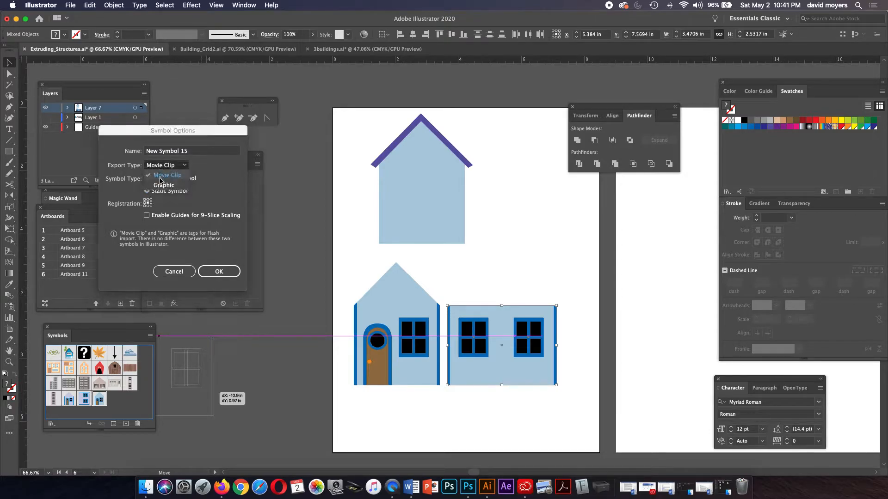
pyautogui.click(160, 185)
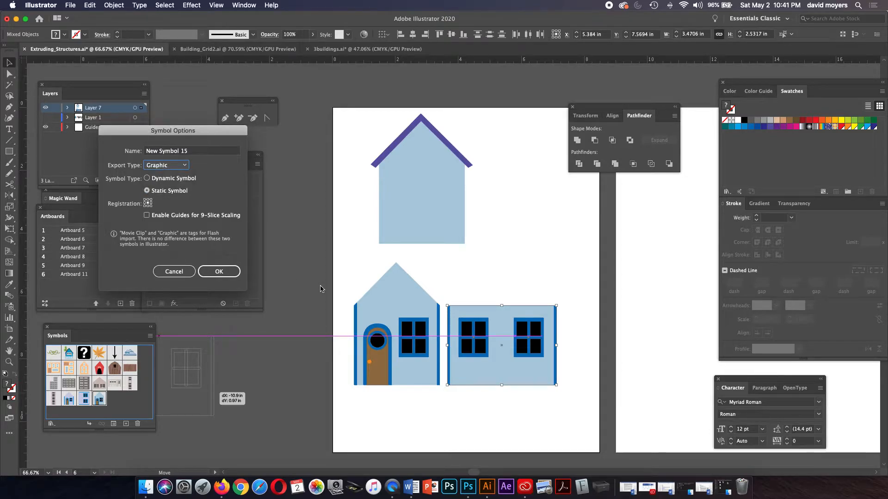
pyautogui.click(218, 271)
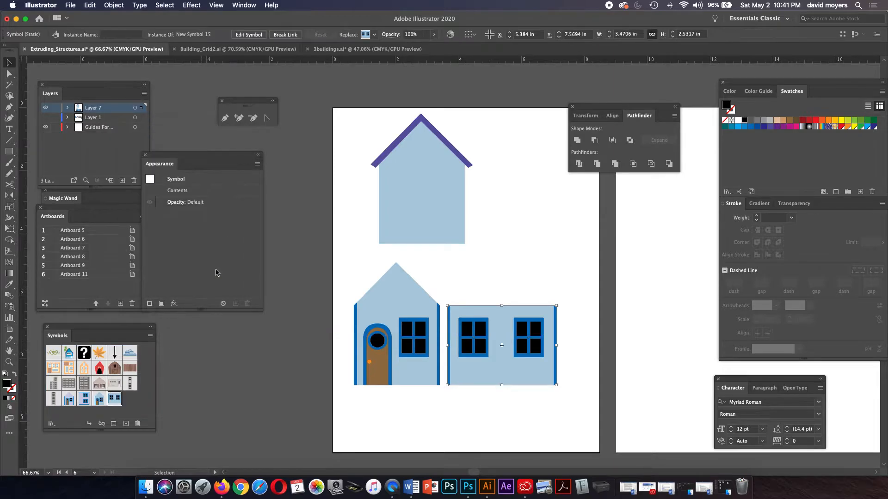
pyautogui.click(319, 288)
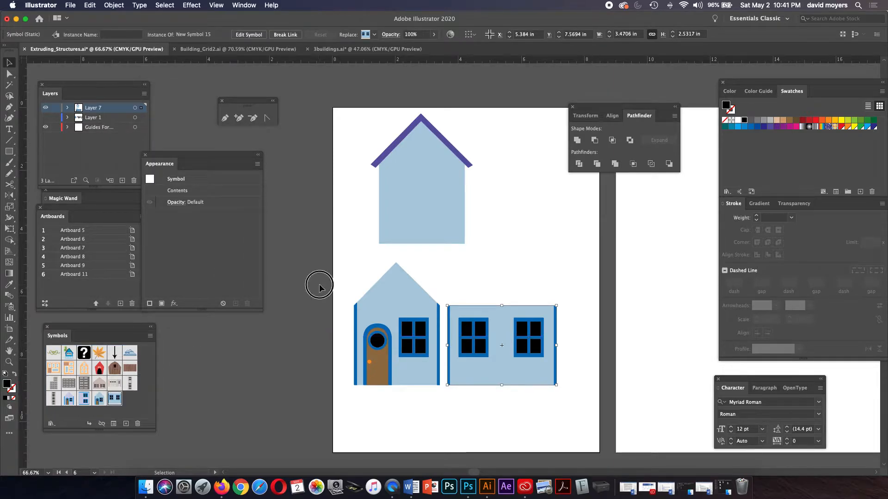
# Step: Try to rotate the side wall instance 90 degrees for another symbol, and undo back to the wall's original artwork
pyautogui.click(459, 306)
pyautogui.moveTo(444, 297); pyautogui.dragTo(562, 382)
pyautogui.moveTo(559, 304); pyautogui.dragTo(447, 252)
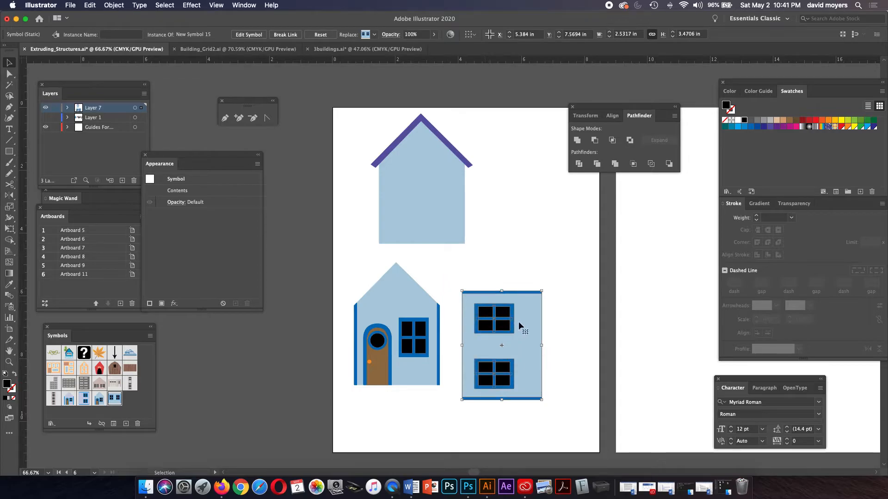
pyautogui.moveTo(521, 324); pyautogui.dragTo(128, 399)
pyautogui.press('super+z')
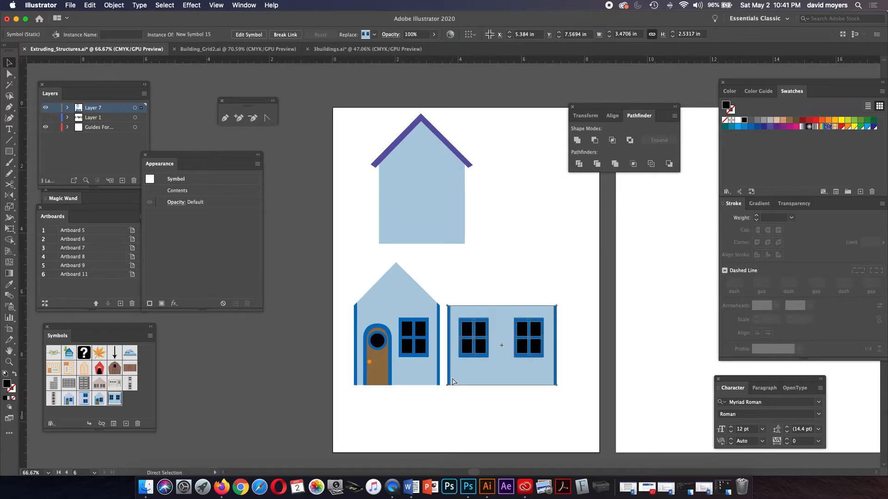
pyautogui.press('super+z')
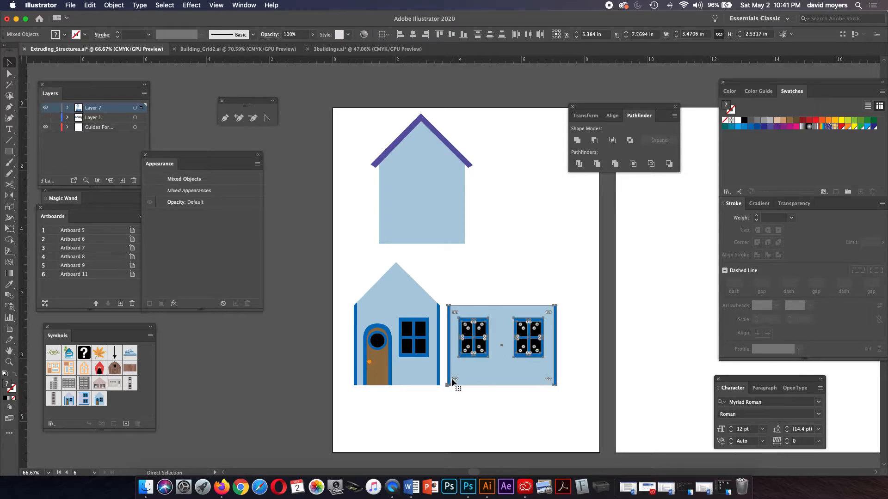
# Step: Place a copy of the side wall artwork directly below the original
pyautogui.scroll(-3, 461, 352)
pyautogui.hscroll(2, 462, 352)
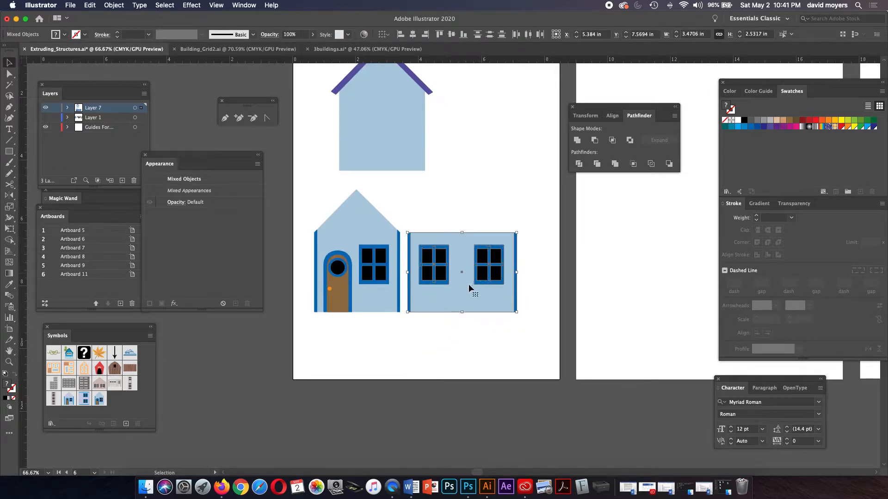
pyautogui.moveTo(468, 288); pyautogui.dragTo(473, 383)
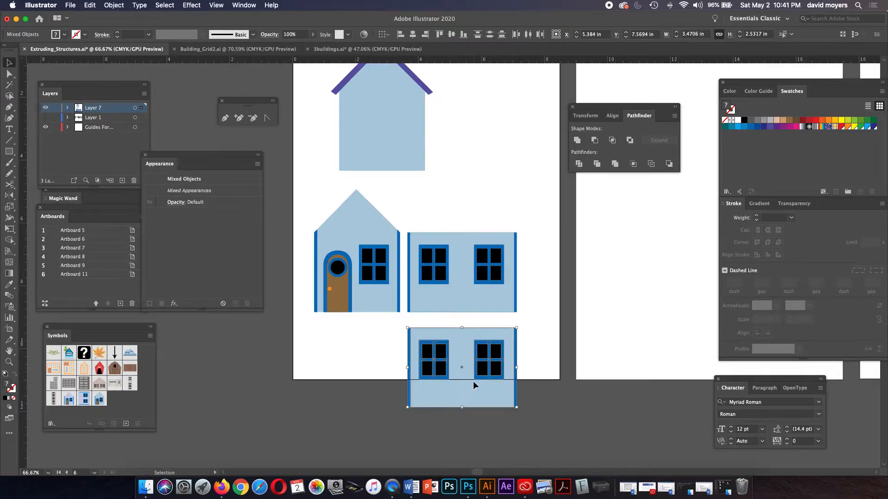
# Step: Save the upper side wall as a static Graphic symbol and reorder it to the end of the symbol list
pyautogui.click(409, 225)
pyautogui.moveTo(407, 226); pyautogui.dragTo(127, 400)
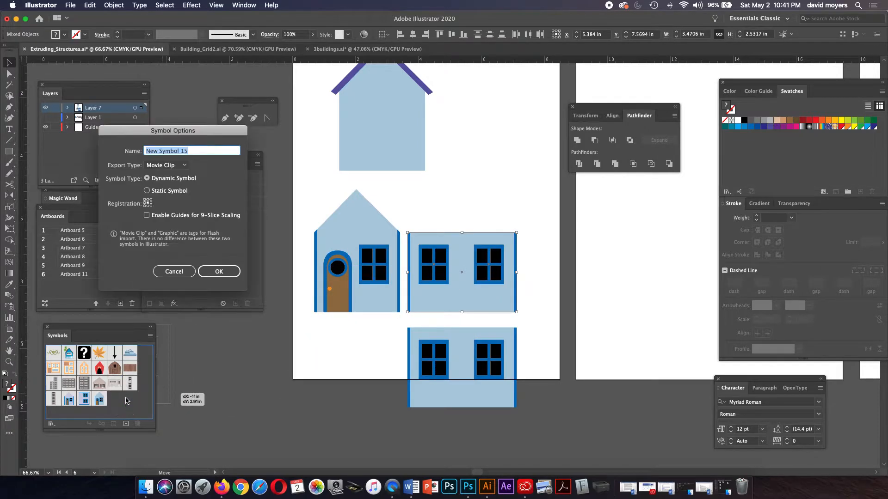
pyautogui.click(147, 191)
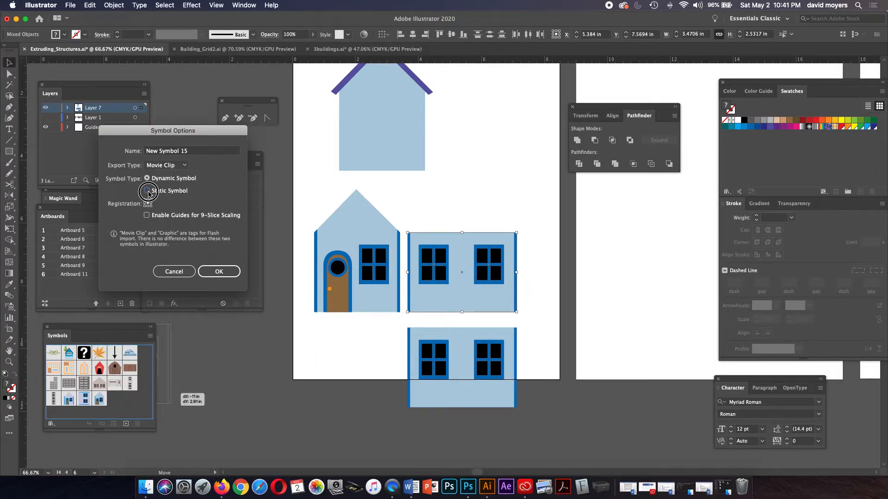
pyautogui.click(163, 166)
pyautogui.click(162, 181)
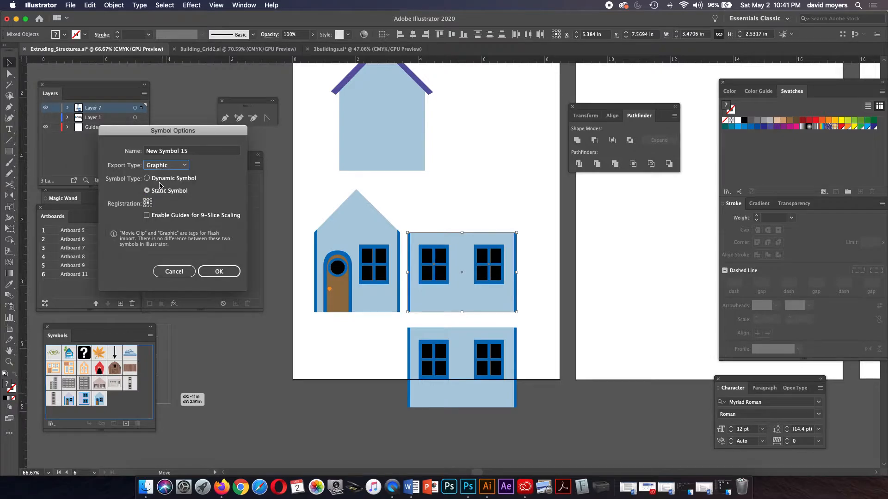
pyautogui.click(223, 273)
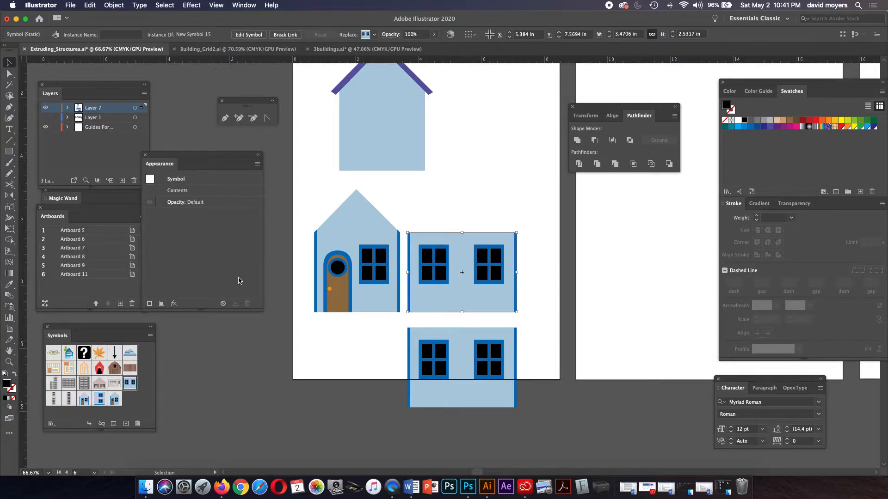
pyautogui.moveTo(130, 384); pyautogui.dragTo(124, 398)
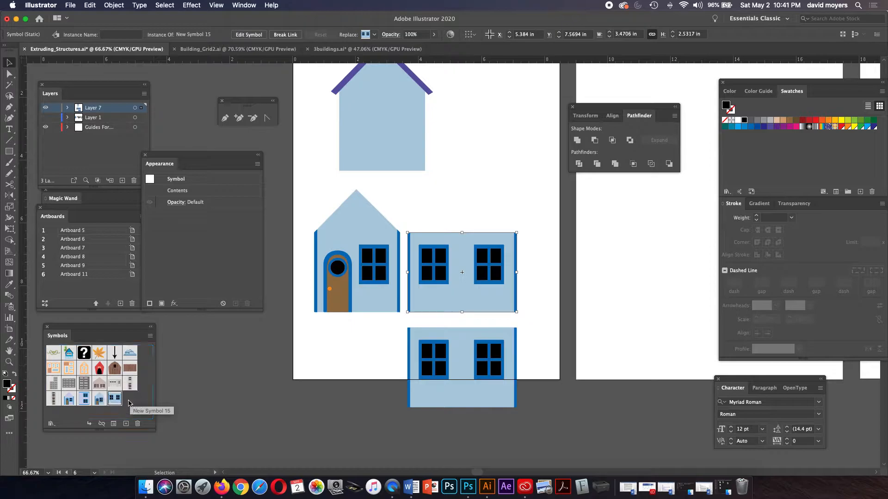
# Step: Rotate the lower side wall copy 90 degrees and save it as a static symbol of export type Graphic
pyautogui.moveTo(401, 327); pyautogui.dragTo(139, 411)
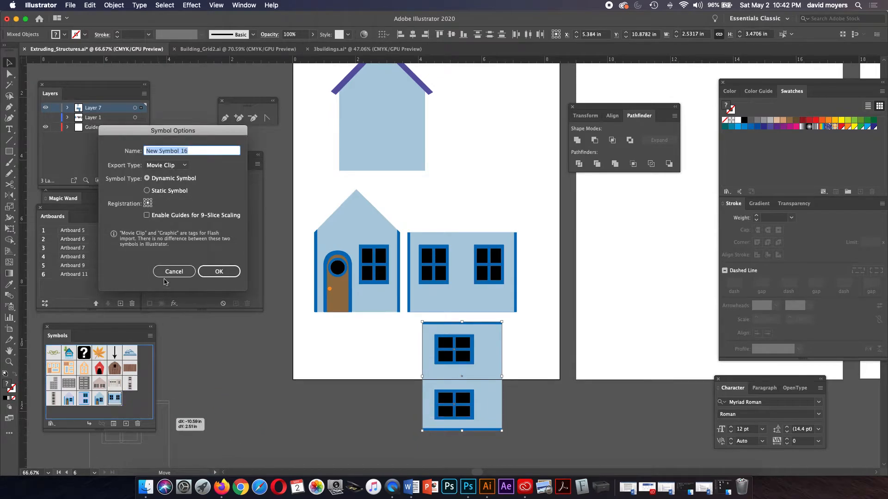
pyautogui.click(147, 191)
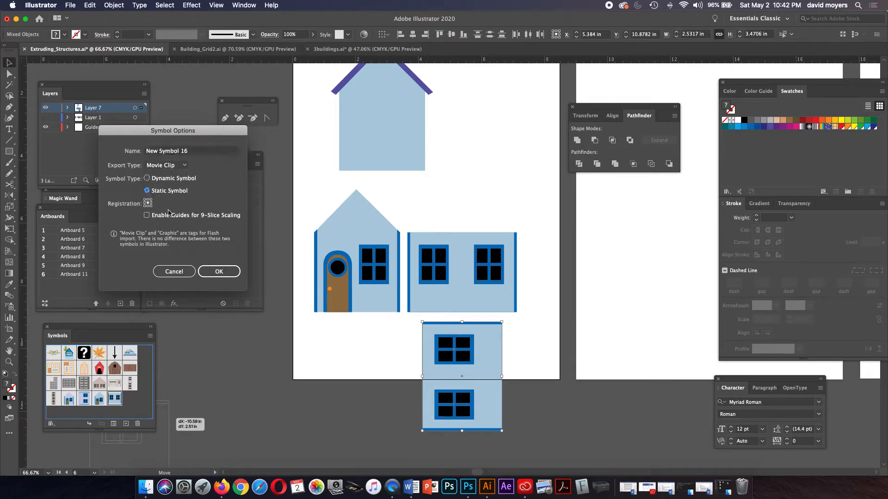
pyautogui.click(163, 165)
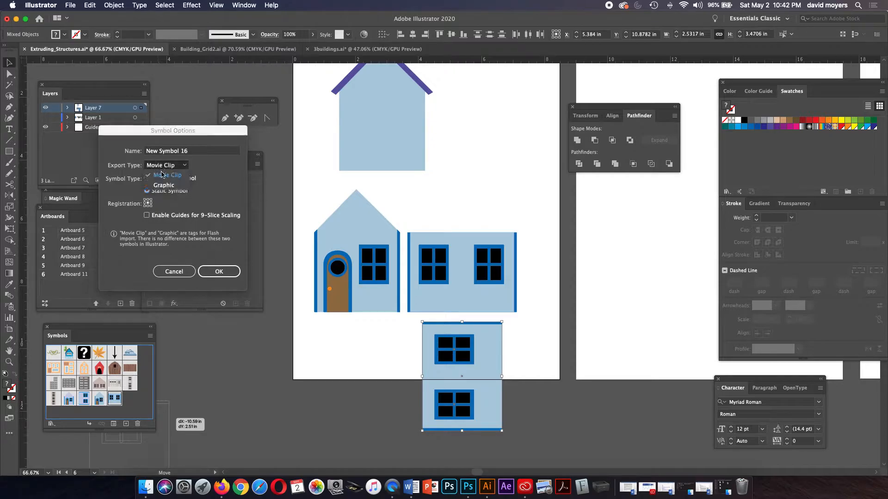
pyautogui.click(163, 185)
pyautogui.click(219, 272)
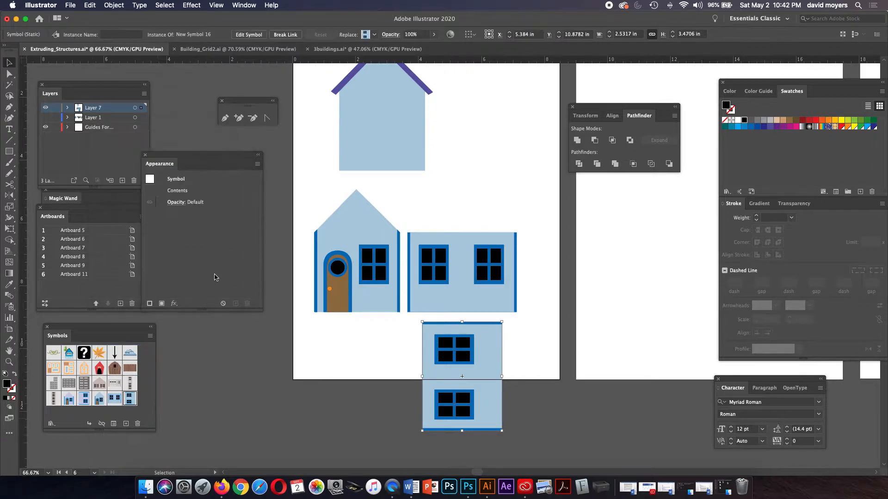
# Step: Select the plain house body together with its purple roof outline above the detailed front wall
pyautogui.moveTo(355, 335); pyautogui.dragTo(331, 412)
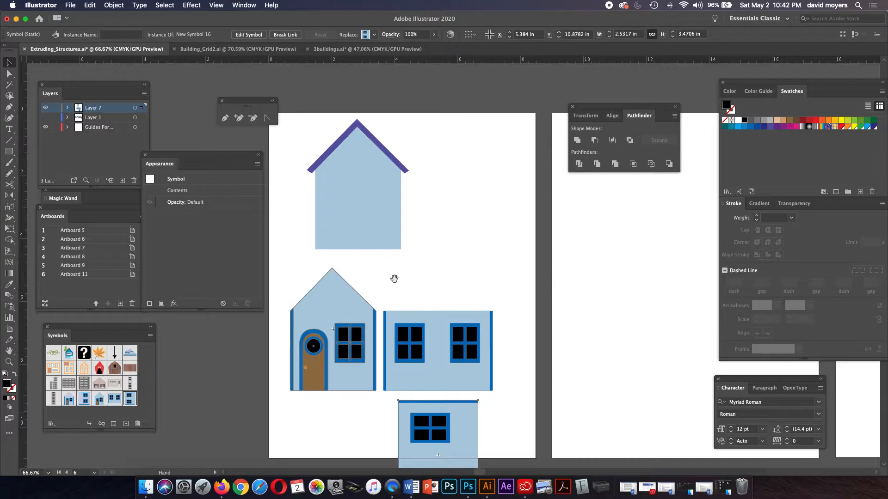
pyautogui.moveTo(394, 277); pyautogui.dragTo(382, 325)
pyautogui.moveTo(318, 165); pyautogui.dragTo(374, 251)
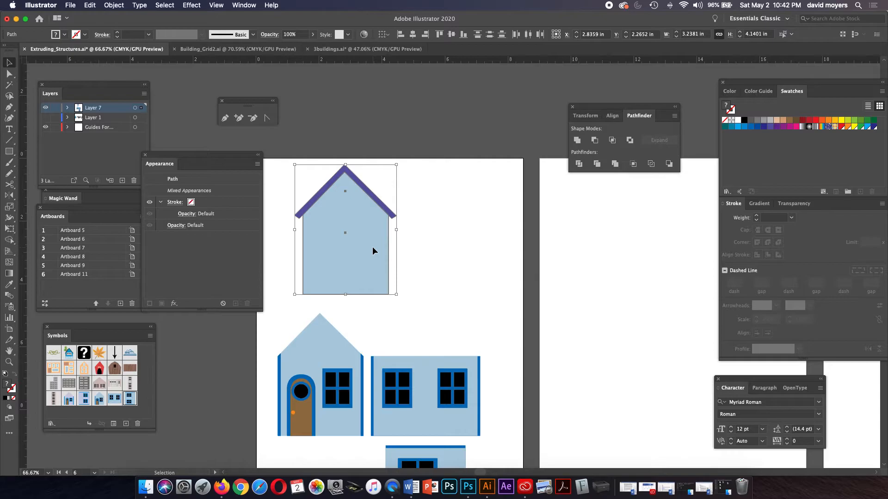
pyautogui.click(192, 5)
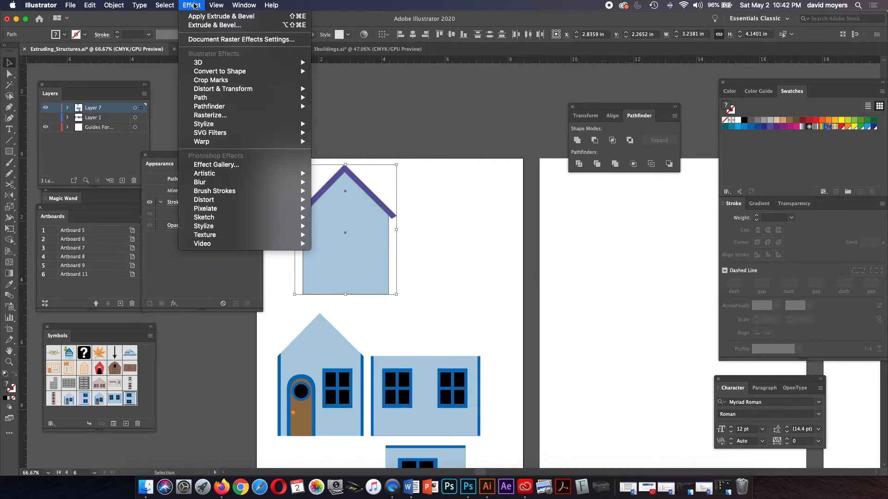
pyautogui.moveTo(209, 65)
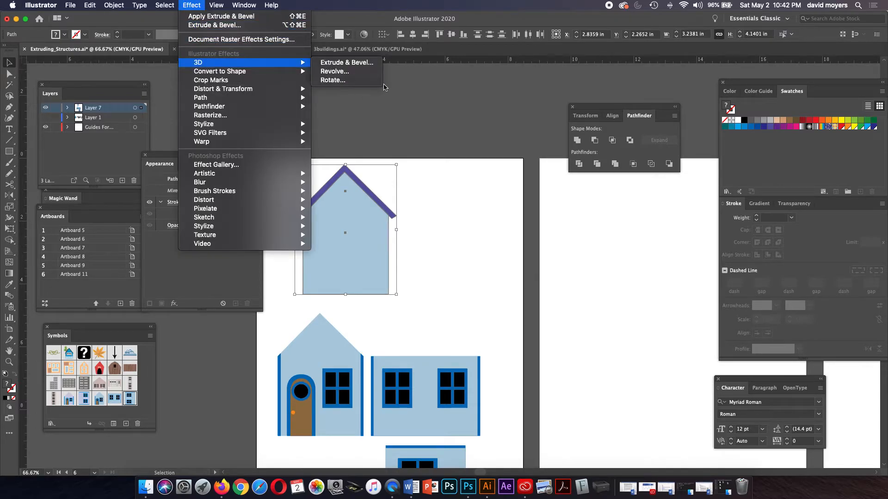
pyautogui.click(363, 66)
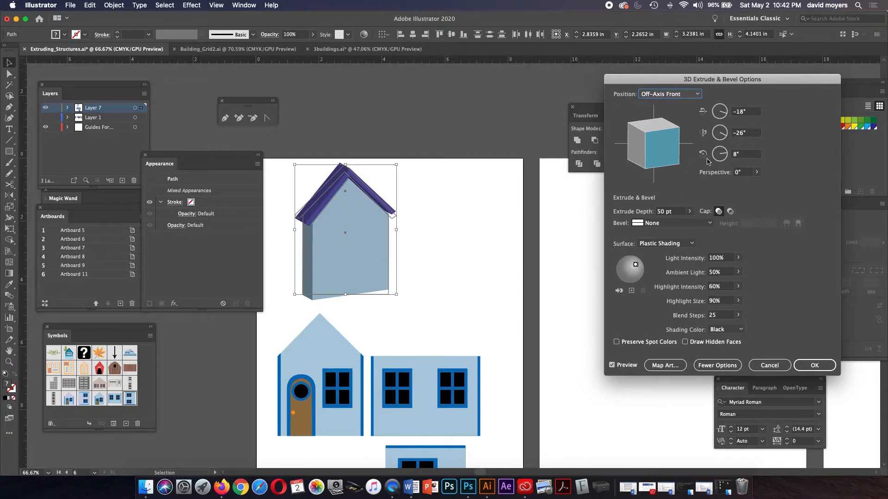
pyautogui.click(689, 211)
pyautogui.moveTo(658, 223); pyautogui.dragTo(661, 225)
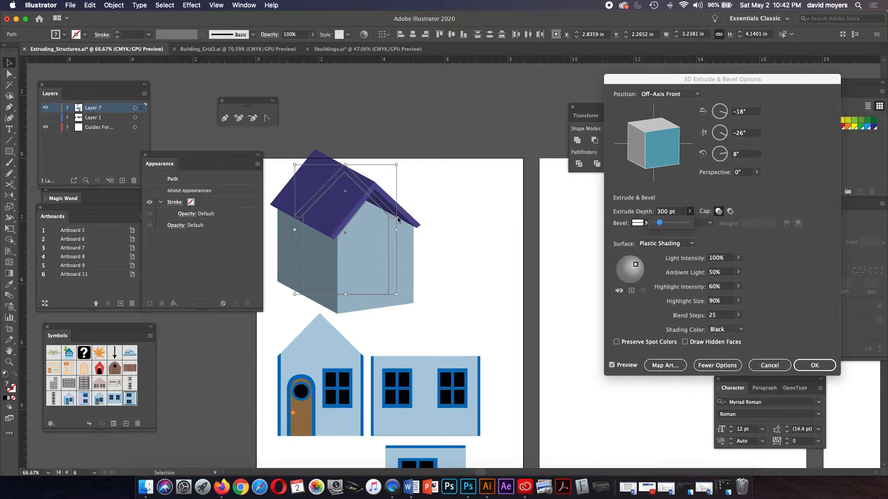
pyautogui.click(658, 94)
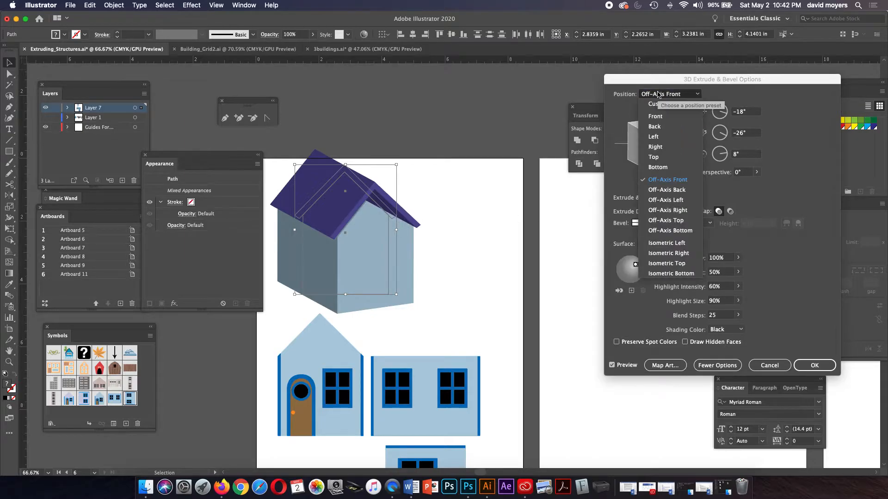
pyautogui.click(658, 252)
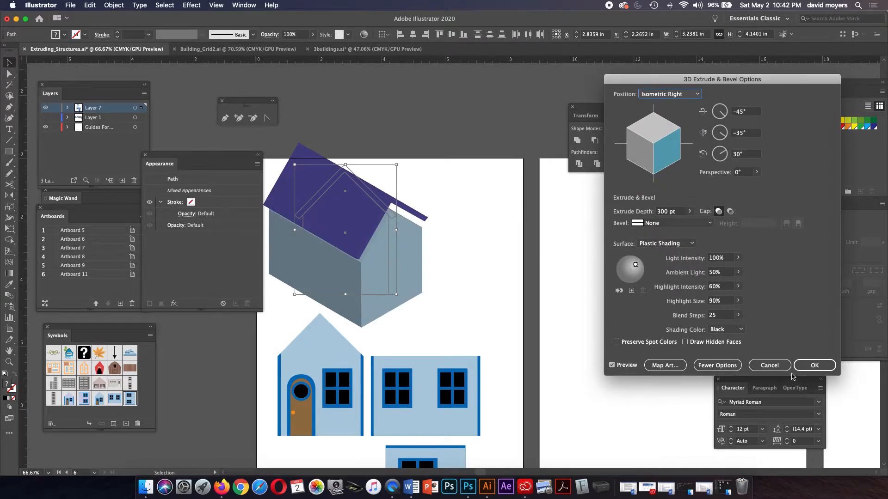
pyautogui.click(769, 365)
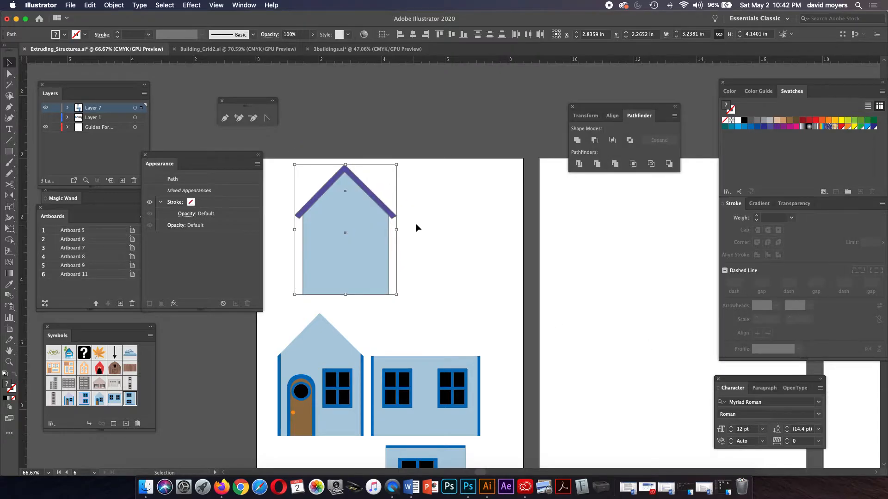
# Step: Group the house body with its roof and apply 3D Extrude & Bevel at 277 pt depth in the Isometric Right position
pyautogui.press('a')
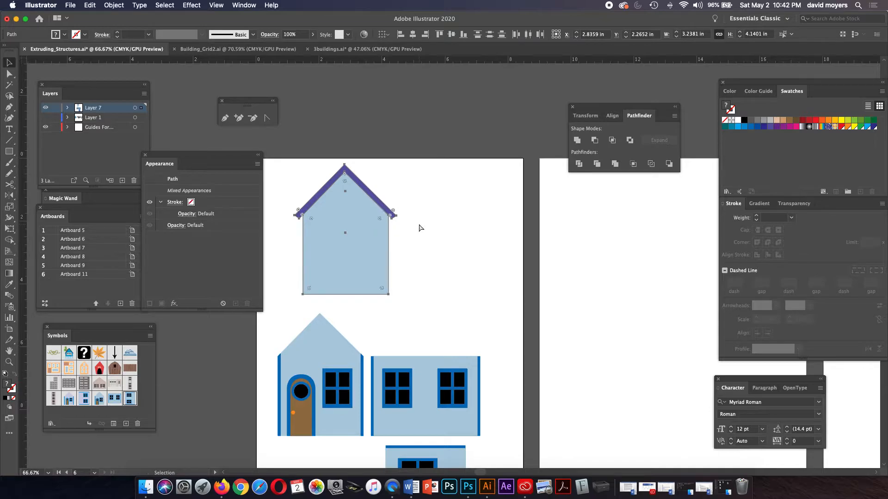
pyautogui.press('v')
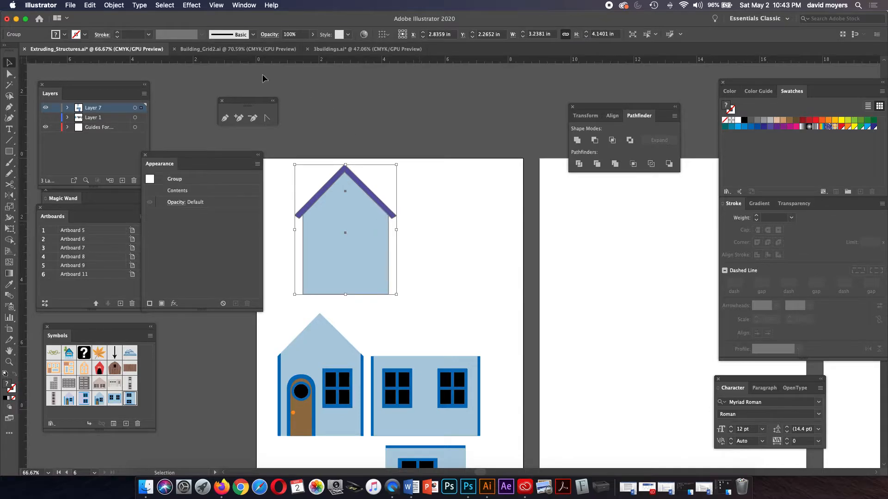
pyautogui.click(191, 5)
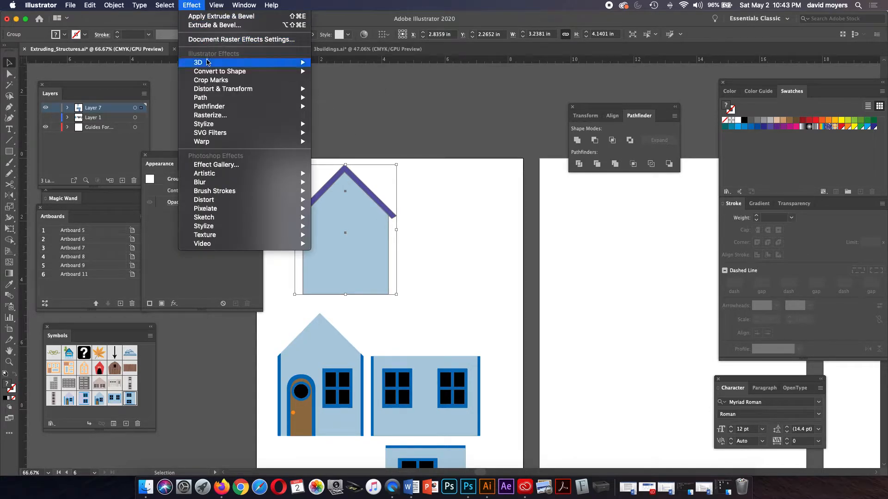
pyautogui.moveTo(206, 63)
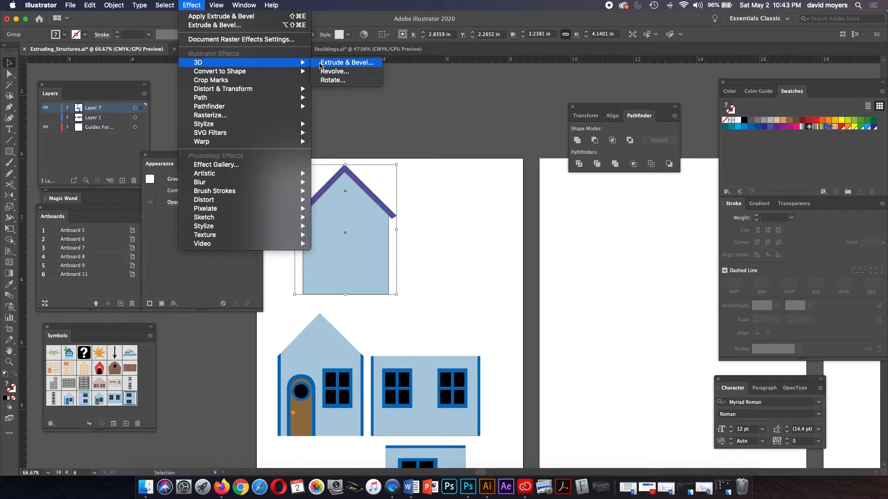
pyautogui.click(319, 65)
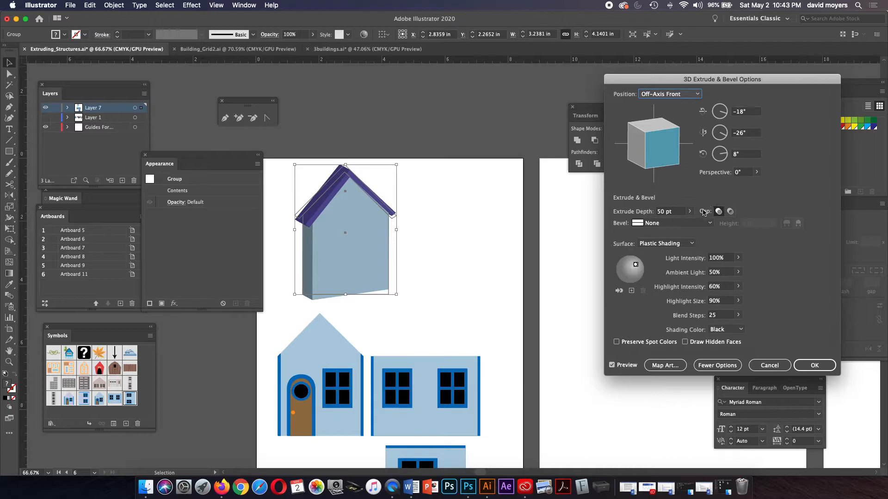
pyautogui.click(690, 212)
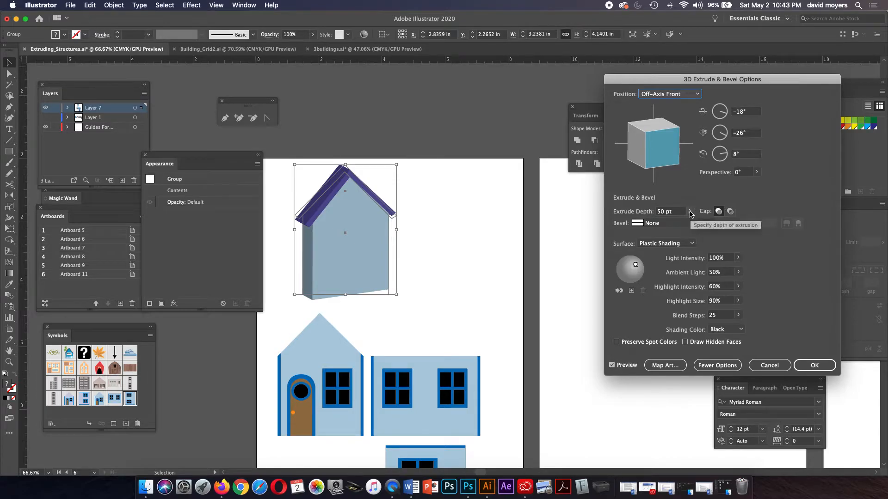
pyautogui.click(668, 224)
pyautogui.moveTo(668, 225); pyautogui.dragTo(658, 226)
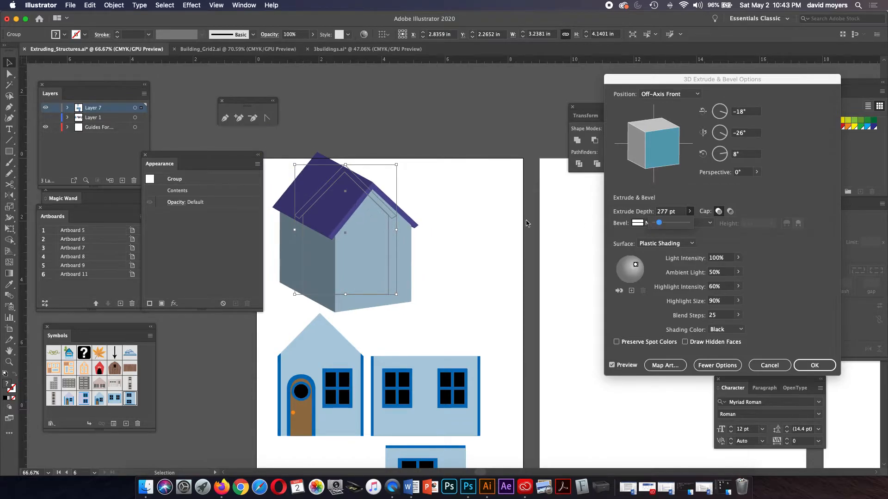
pyautogui.click(675, 95)
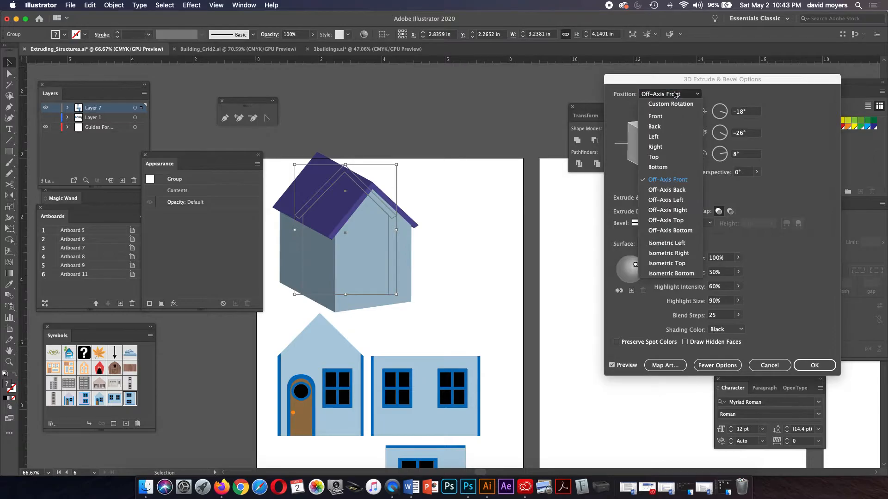
pyautogui.click(660, 254)
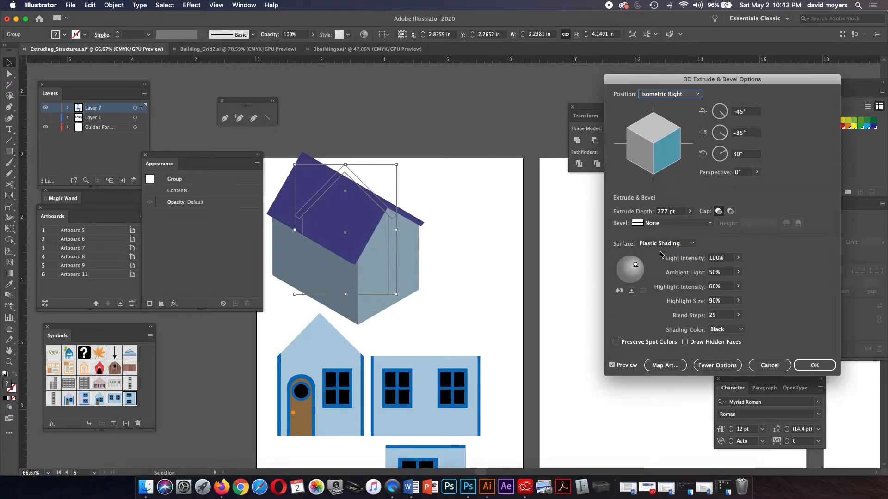
# Step: Try the Isometric Top position and a custom rotation for the extruded house, and return it to Isometric Right
pyautogui.click(661, 96)
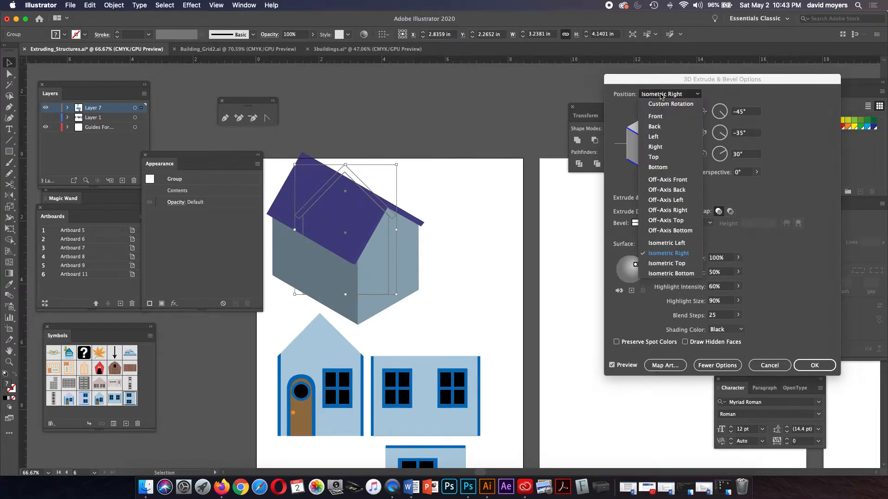
pyautogui.click(666, 262)
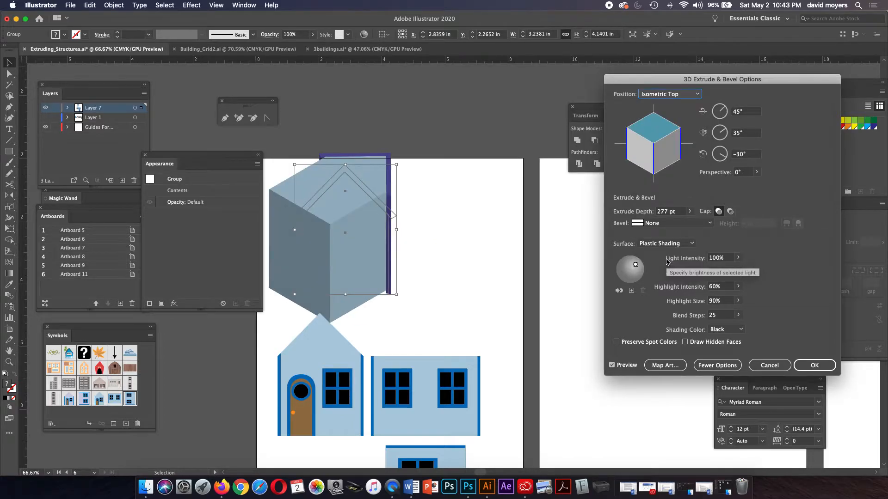
pyautogui.click(653, 94)
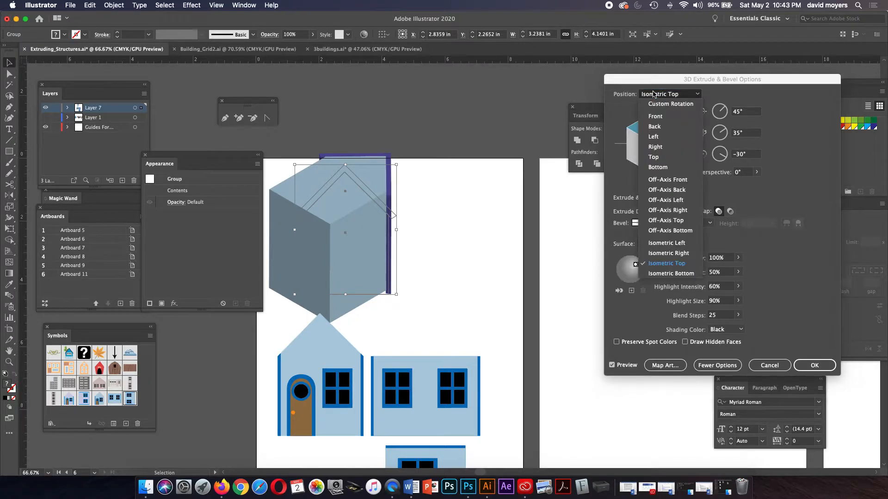
pyautogui.click(661, 253)
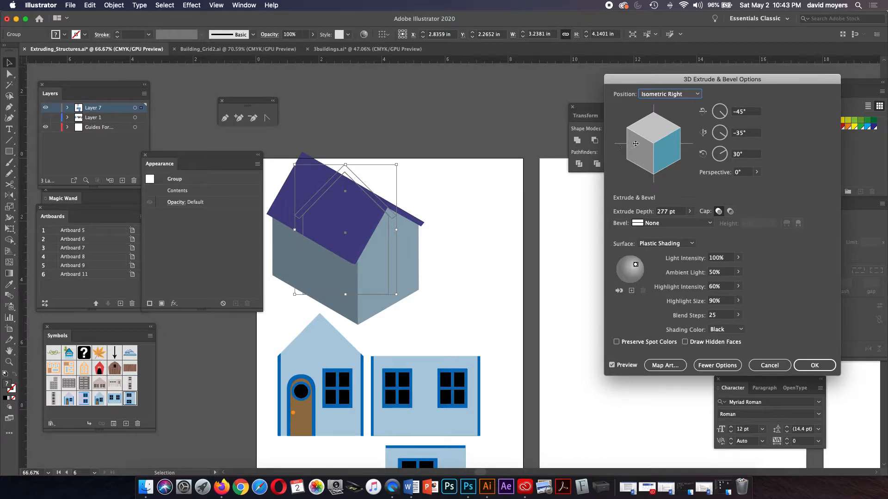
pyautogui.moveTo(653, 149)
pyautogui.mouseDown()
pyautogui.moveTo(636, 157)
pyautogui.moveTo(649, 157)
pyautogui.mouseUp()
pyautogui.click(659, 94)
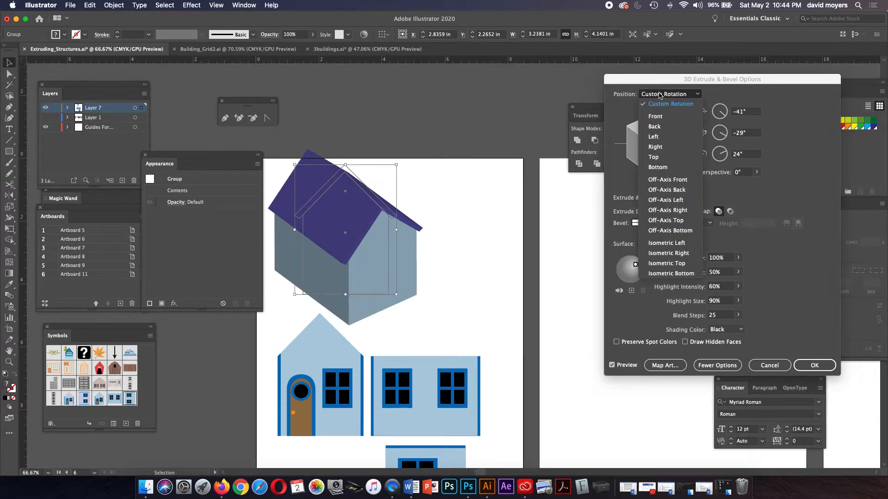
pyautogui.click(682, 254)
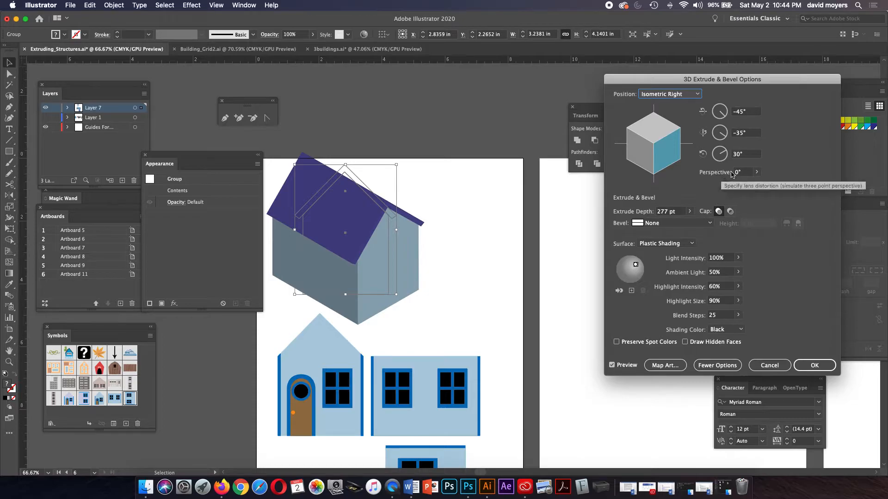
# Step: Set the extruded house's perspective distortion to 64°
pyautogui.click(757, 172)
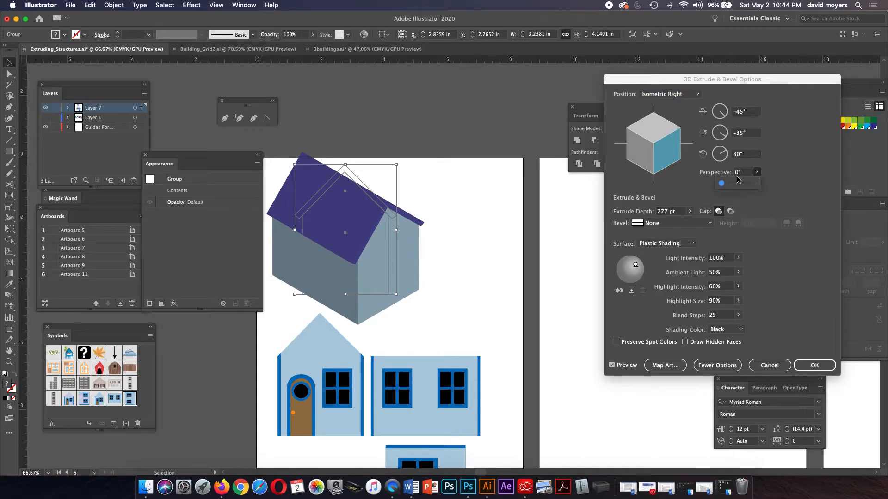
pyautogui.moveTo(724, 185); pyautogui.dragTo(735, 184)
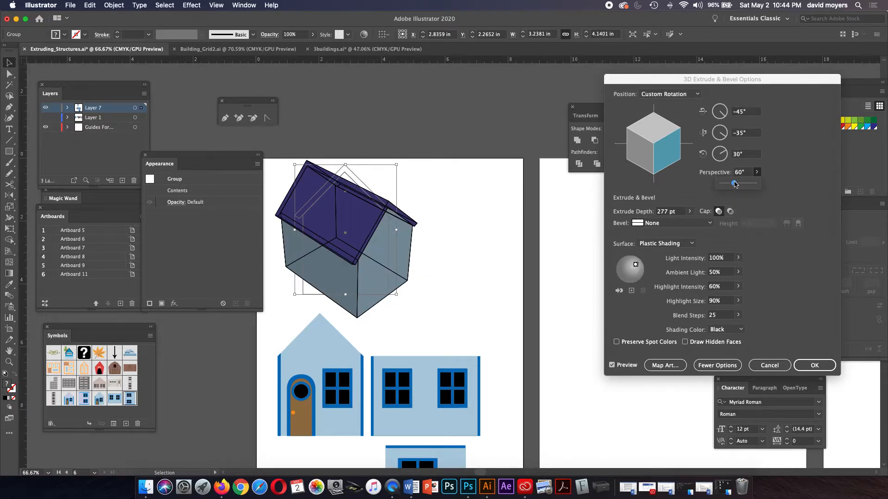
pyautogui.moveTo(735, 185); pyautogui.dragTo(736, 184)
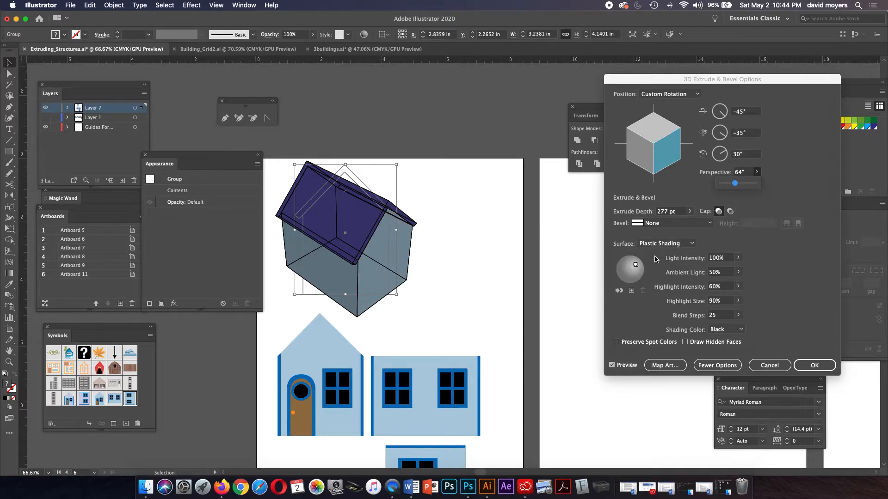
# Step: Shift the existing light toward the shading sphere's right side and add a second light at the sphere's upper edge
pyautogui.click(636, 264)
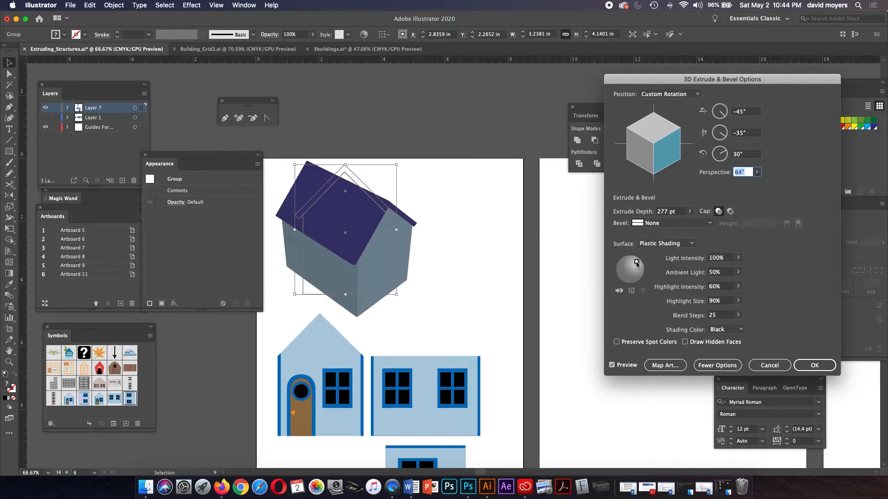
pyautogui.moveTo(636, 264); pyautogui.dragTo(639, 268)
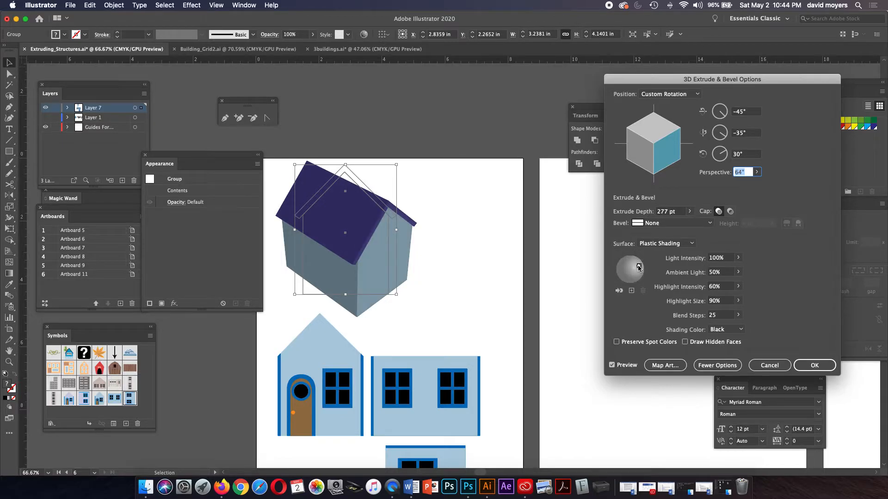
pyautogui.moveTo(639, 268); pyautogui.dragTo(639, 269)
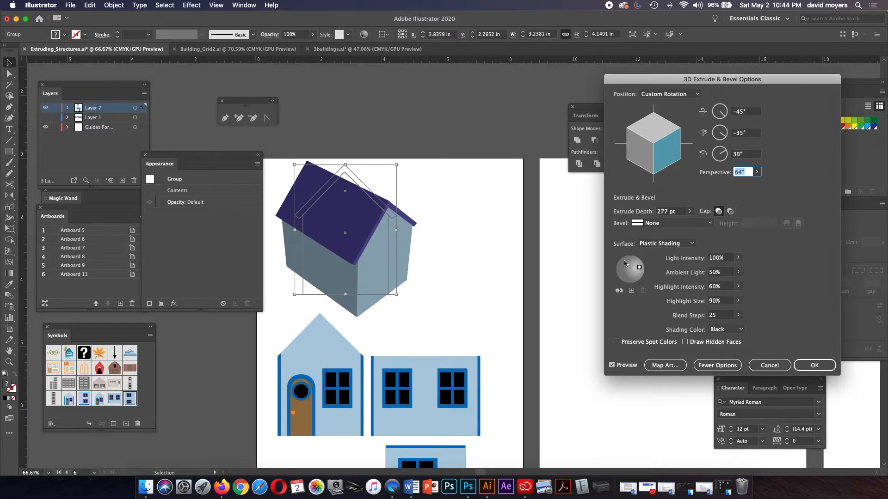
pyautogui.click(631, 291)
pyautogui.moveTo(630, 269); pyautogui.dragTo(632, 256)
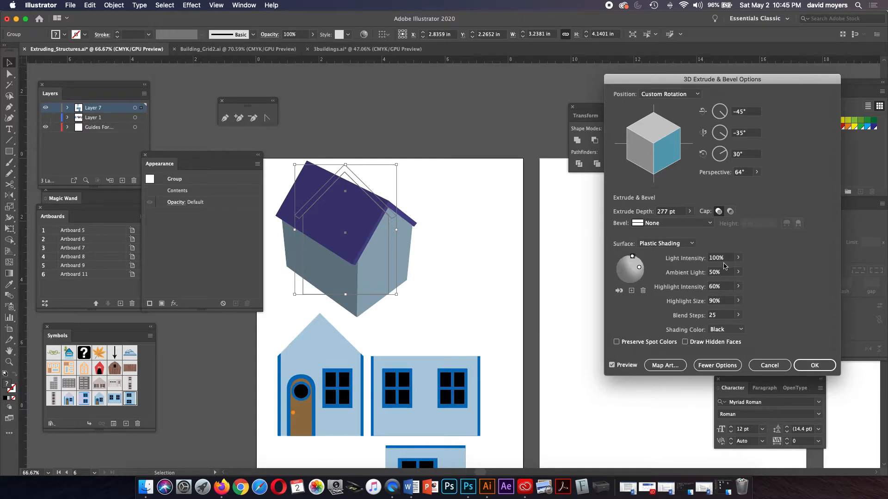
# Step: Set the ambient light to 36% and nudge the second light slightly along the shading sphere's upper edge
pyautogui.click(738, 273)
pyautogui.moveTo(718, 283); pyautogui.dragTo(716, 285)
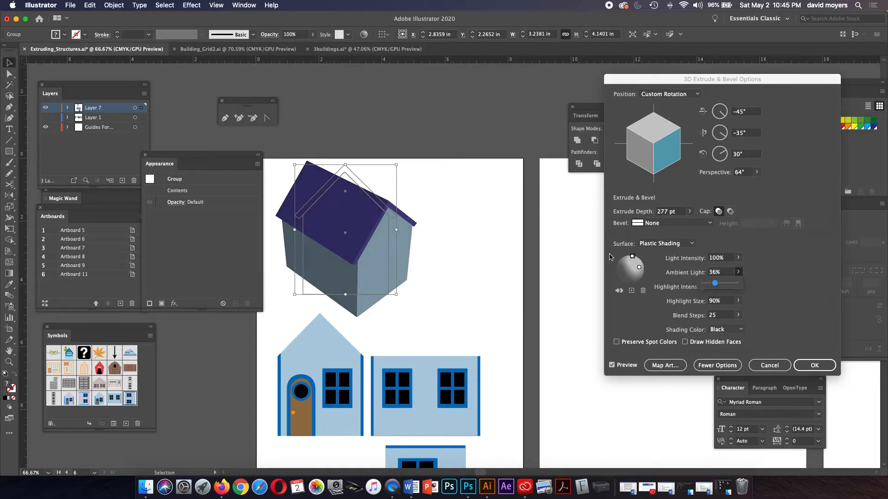
pyautogui.click(631, 257)
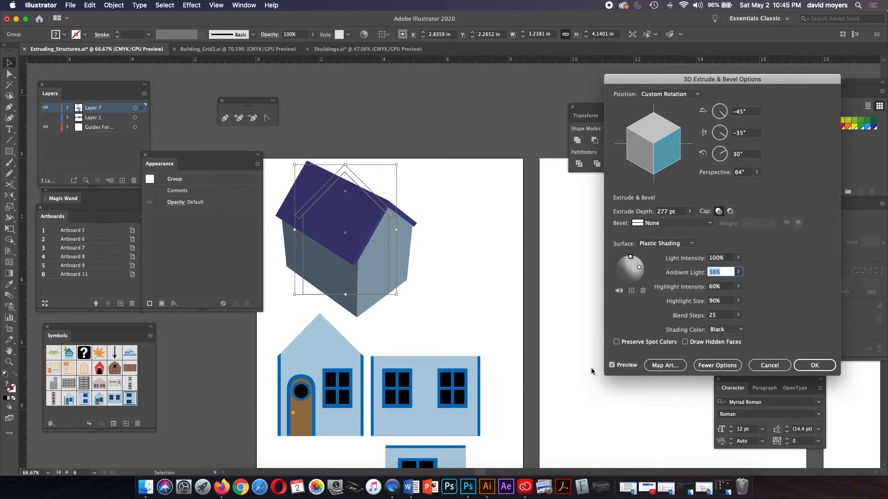
# Step: Map New Symbol 14 onto the front gable wall, surface 1 of 15, scaled to fit and with artwork shading on
pyautogui.click(662, 366)
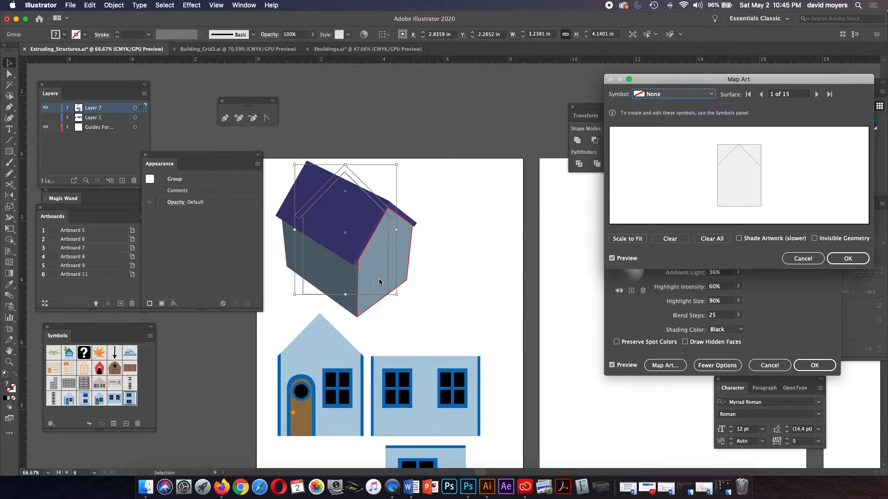
pyautogui.click(817, 94)
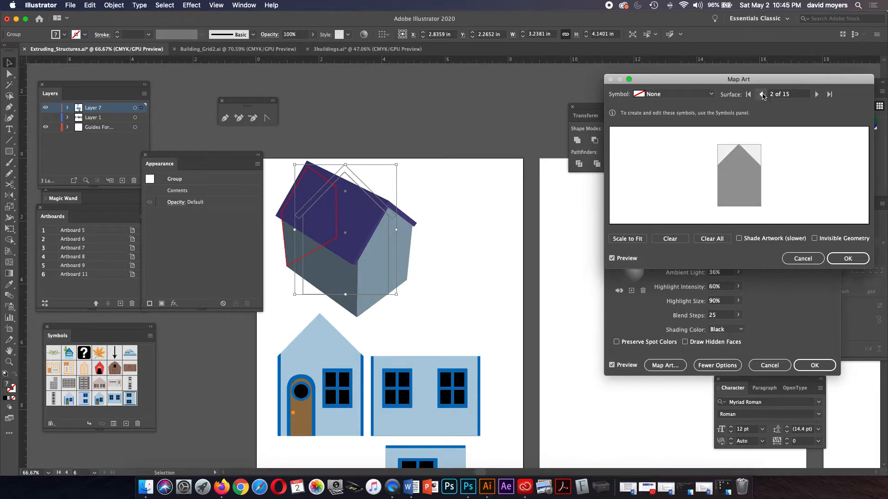
pyautogui.click(761, 95)
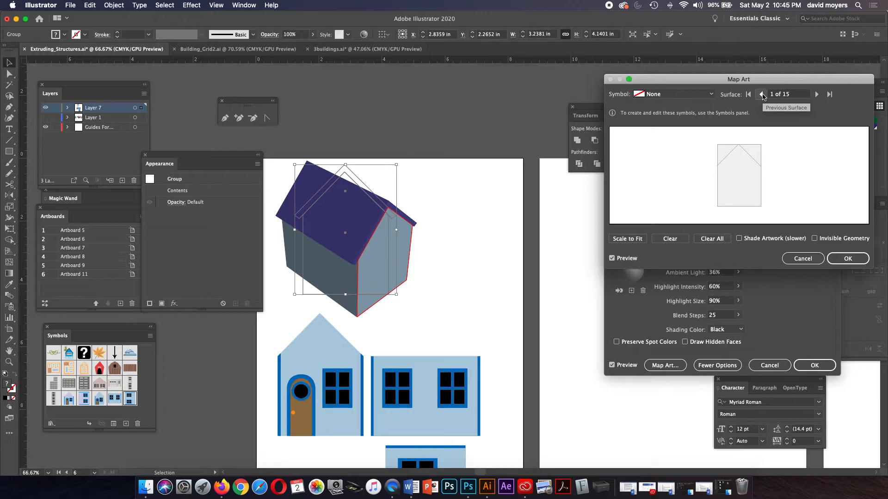
pyautogui.click(816, 95)
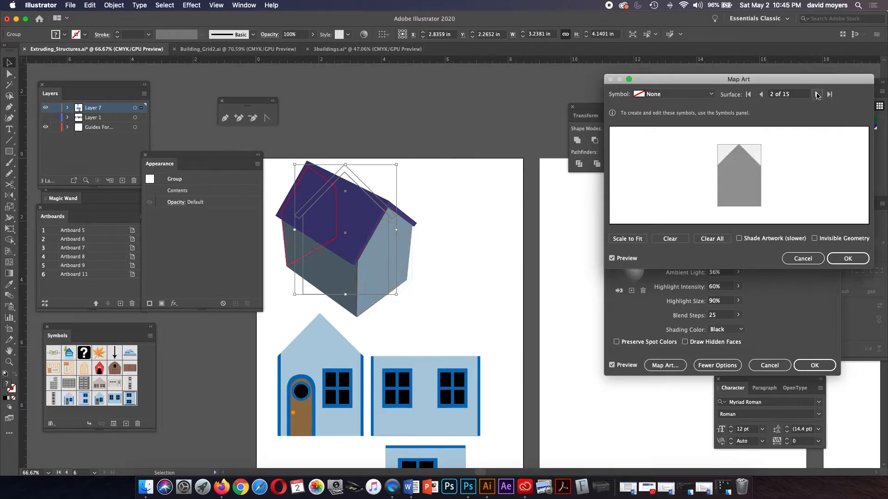
pyautogui.click(762, 95)
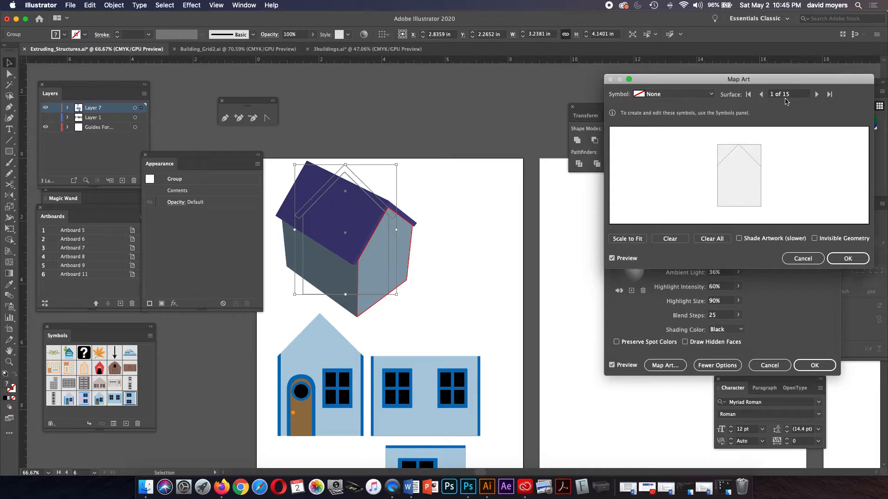
pyautogui.click(672, 95)
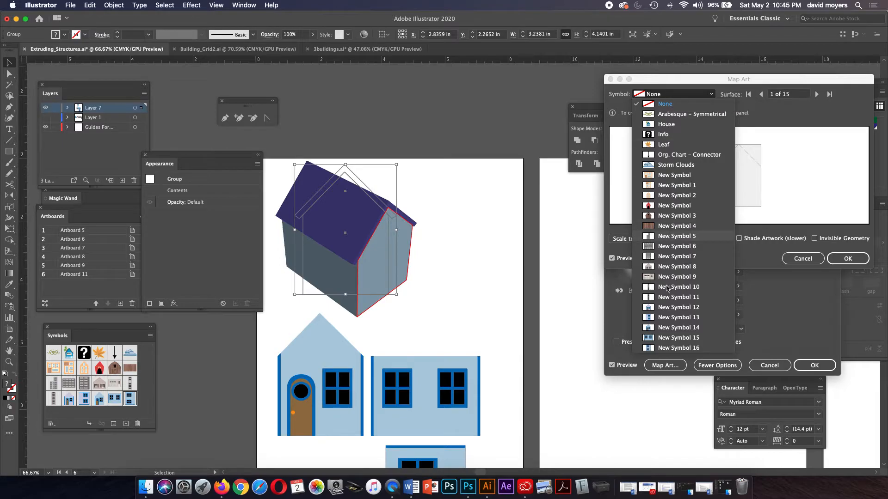
pyautogui.click(666, 328)
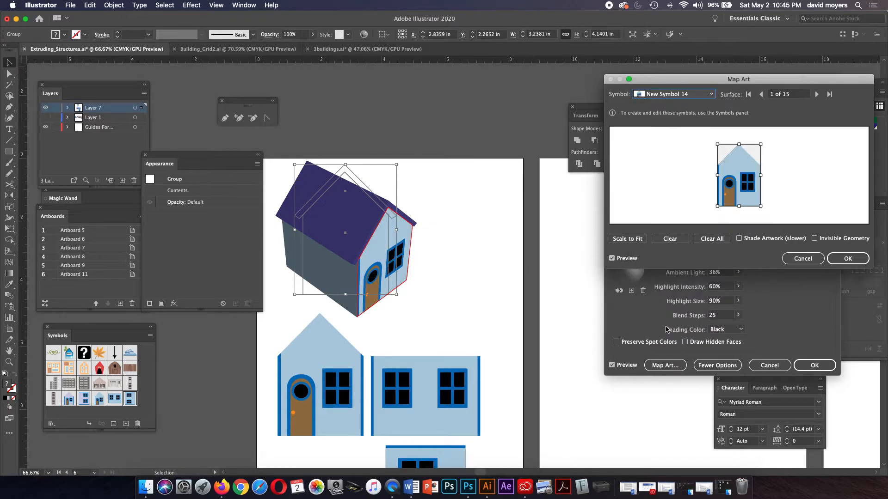
pyautogui.click(633, 240)
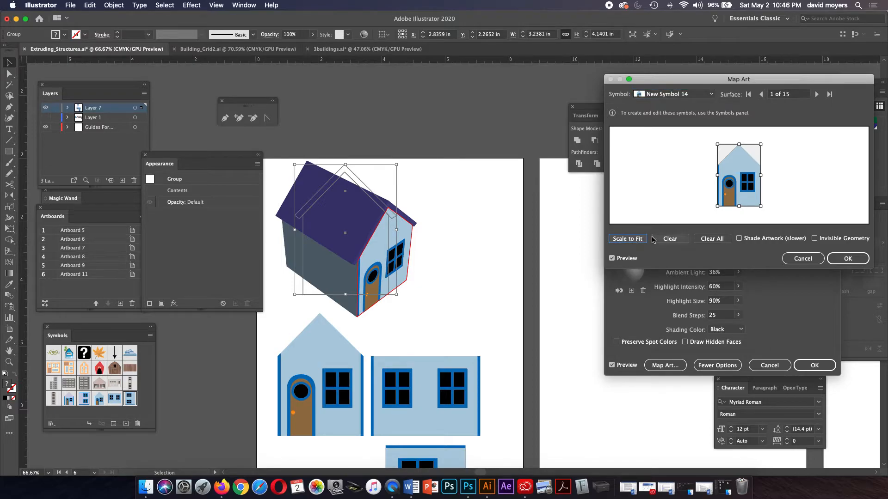
pyautogui.click(740, 239)
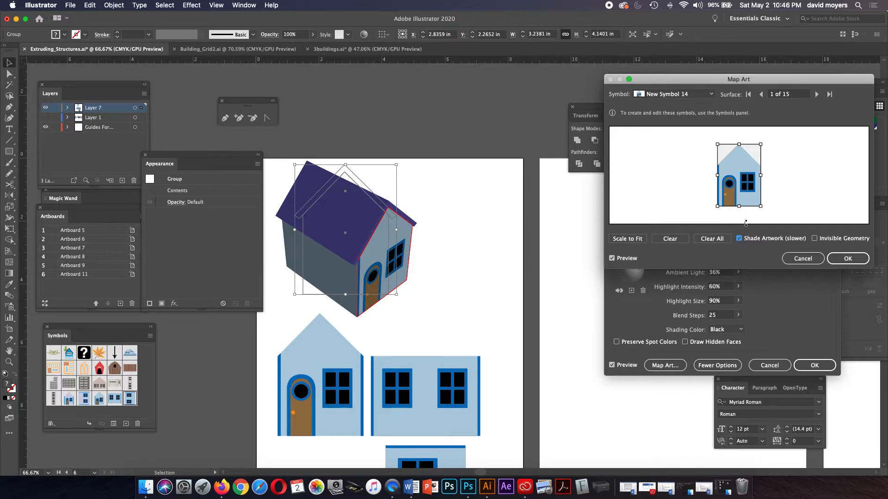
# Step: Advance the art mapping to surface 6 of 15, the extruded house's long side wall
pyautogui.click(817, 94)
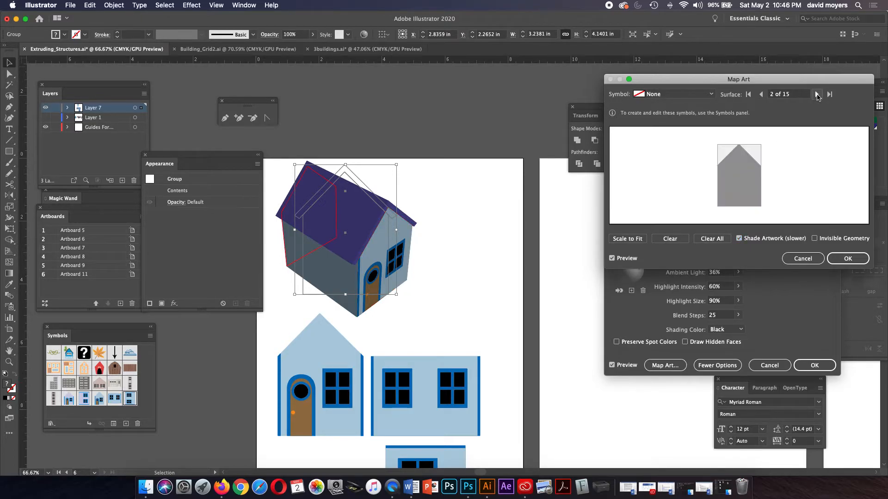
pyautogui.click(817, 94)
pyautogui.click(816, 94)
pyautogui.click(817, 94)
pyautogui.click(816, 94)
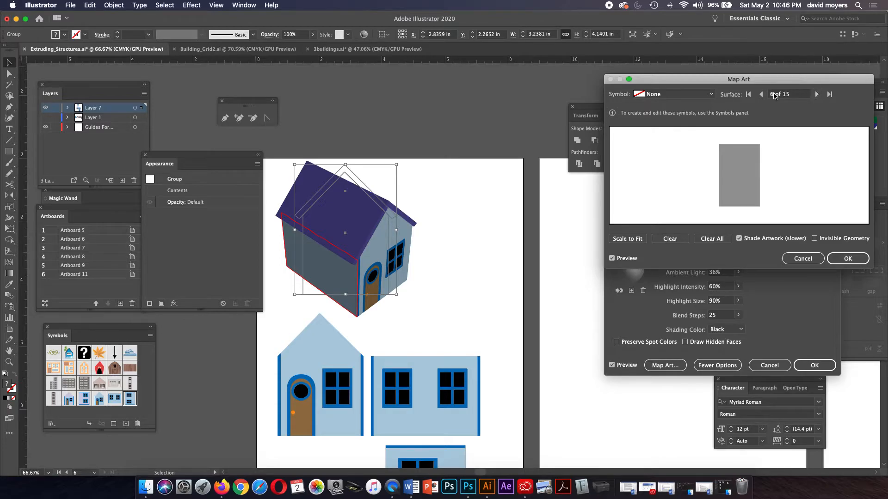
# Step: Try New Symbol 15 on the long side wall, rotating it a quarter turn and scaling it to fit
pyautogui.click(710, 94)
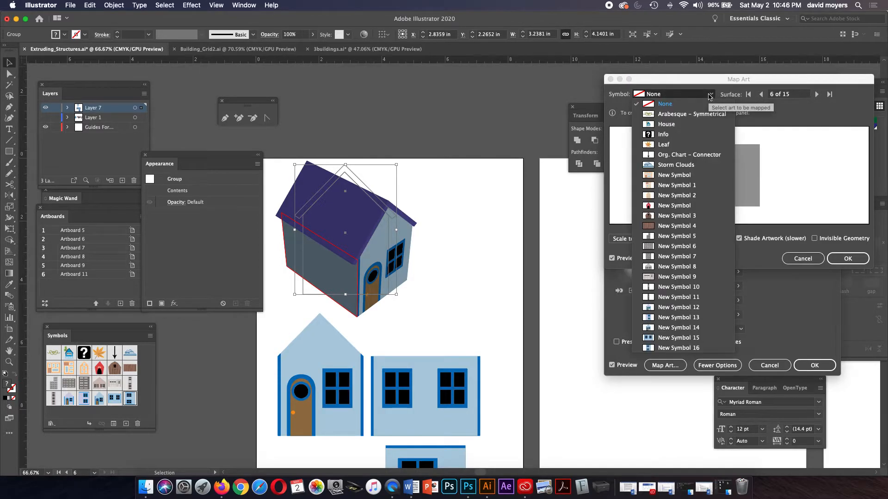
pyautogui.click(680, 338)
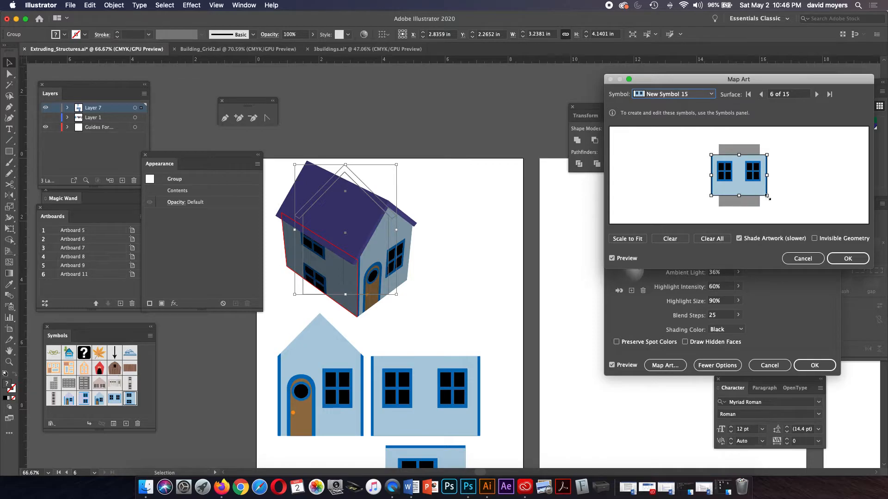
pyautogui.moveTo(770, 195)
pyautogui.mouseDown()
pyautogui.moveTo(720, 204)
pyautogui.moveTo(765, 196)
pyautogui.moveTo(761, 202)
pyautogui.mouseUp()
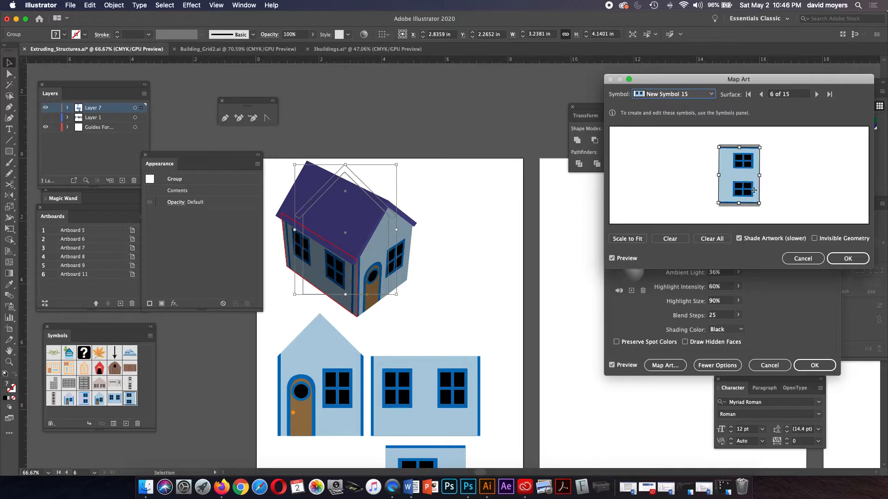
pyautogui.click(636, 240)
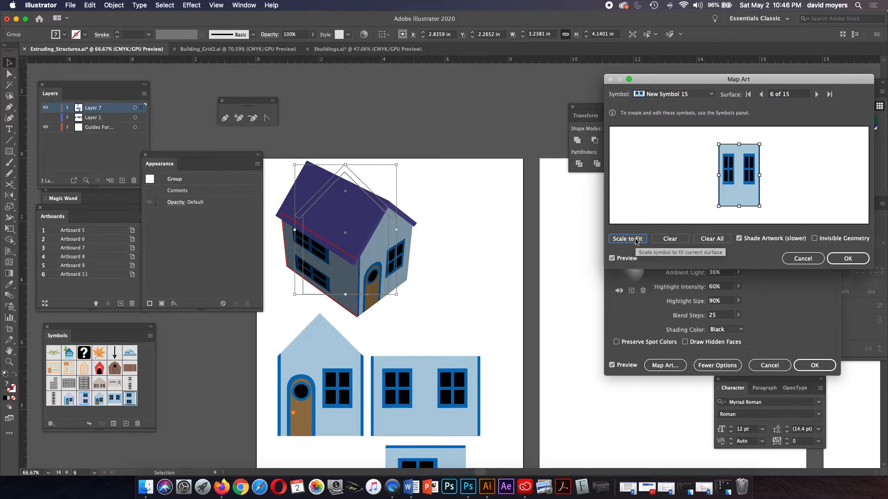
# Step: Map New Symbol 16 onto the side wall, scaled to fit and rotated 180°, and apply the 3D effect
pyautogui.click(680, 95)
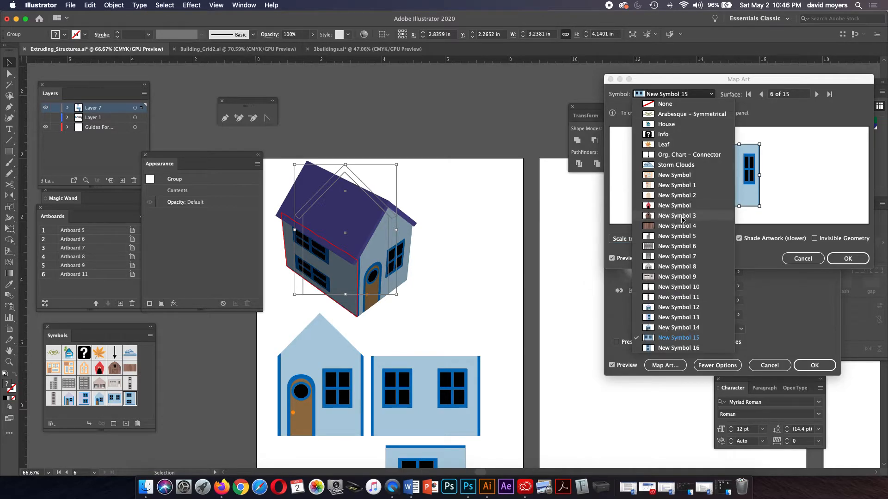
pyautogui.click(649, 348)
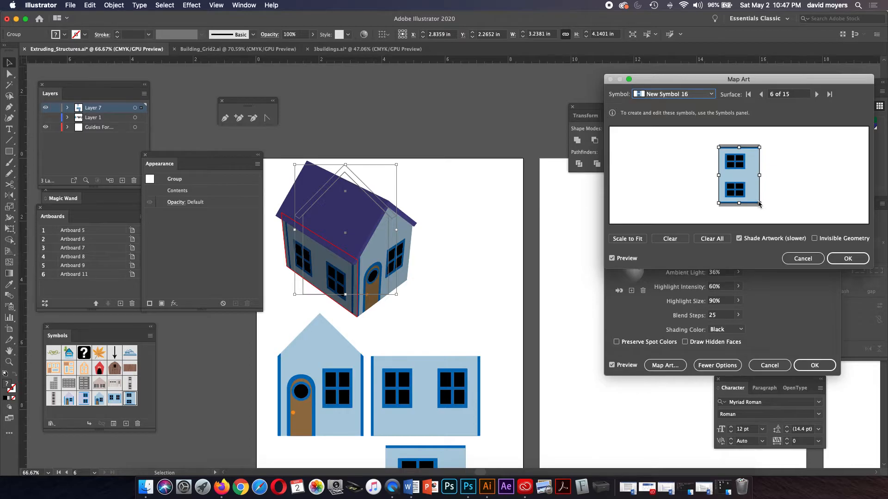
pyautogui.moveTo(763, 203); pyautogui.dragTo(714, 148)
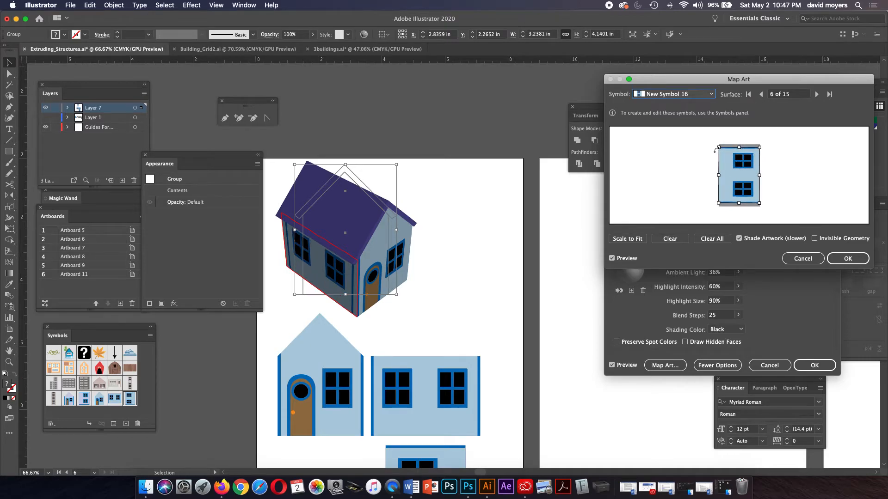
pyautogui.click(639, 240)
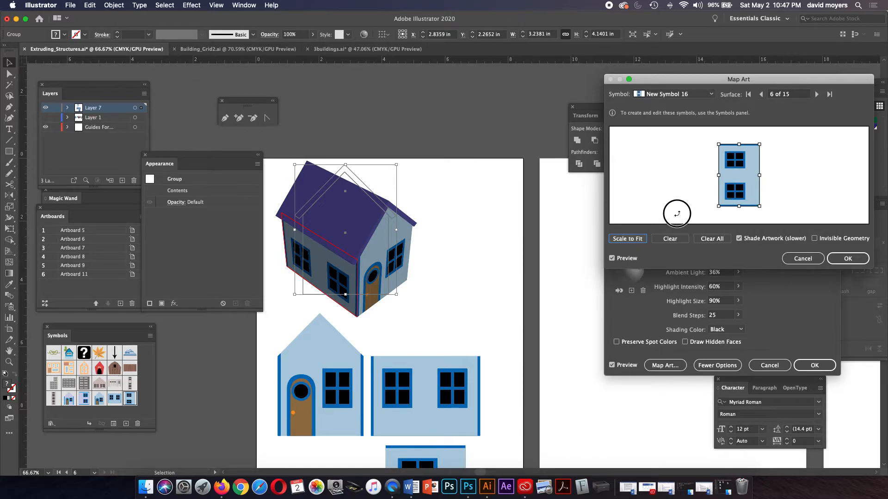
pyautogui.moveTo(761, 205); pyautogui.dragTo(711, 140)
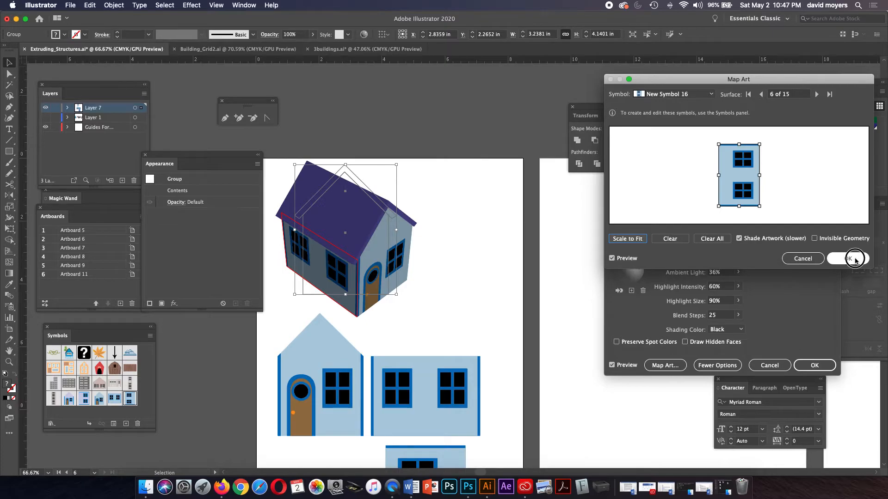
pyautogui.click(851, 259)
pyautogui.click(813, 365)
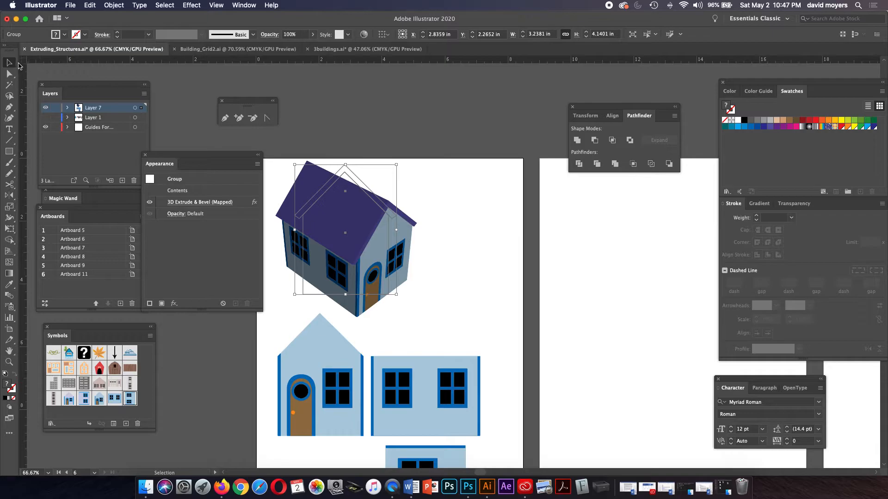
pyautogui.click(347, 128)
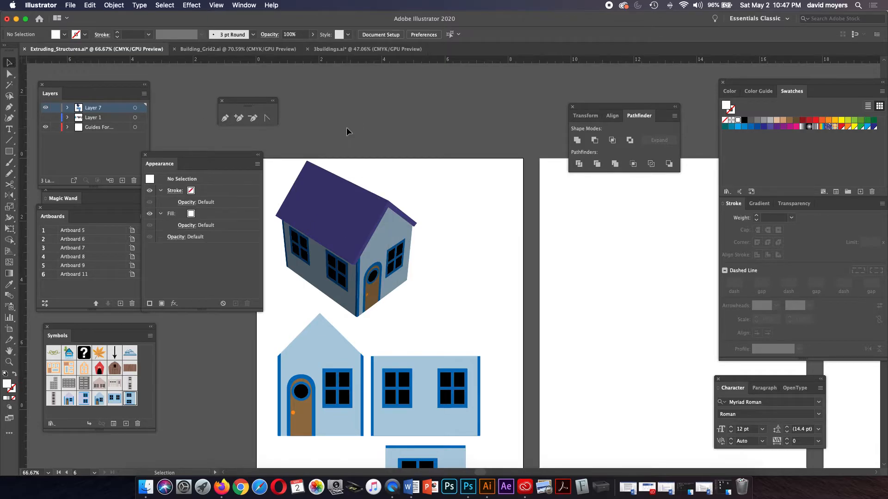
# Step: Inspect the mapped 3D house up close and check its underlying wall and roof paths in outline view
pyautogui.moveTo(458, 228); pyautogui.dragTo(463, 195)
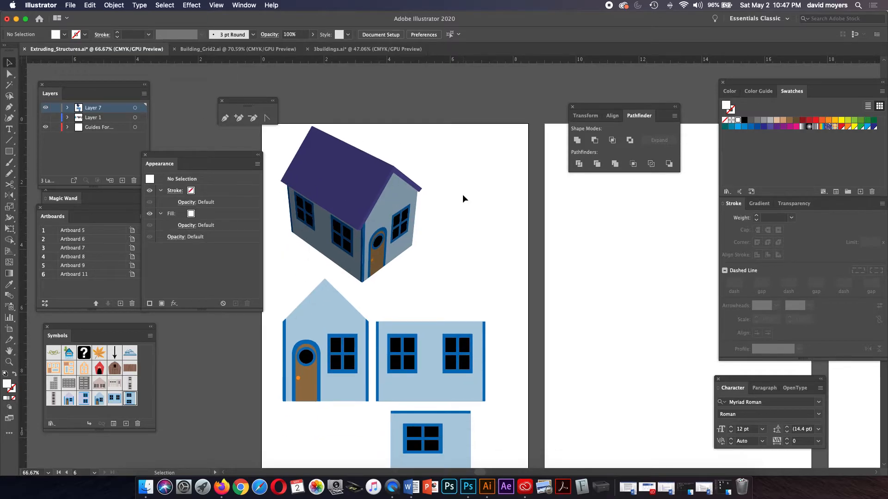
pyautogui.press('z')
pyautogui.click(400, 236)
pyautogui.click(414, 240)
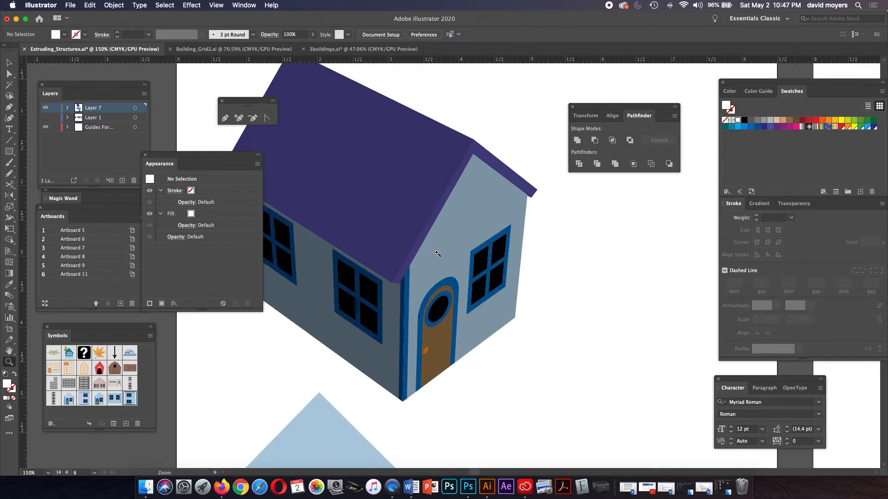
pyautogui.moveTo(435, 251); pyautogui.dragTo(452, 252)
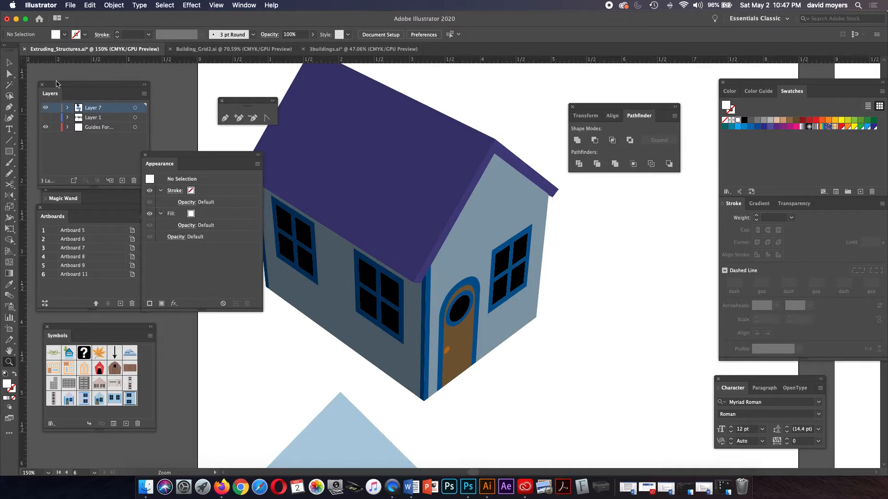
pyautogui.click(9, 63)
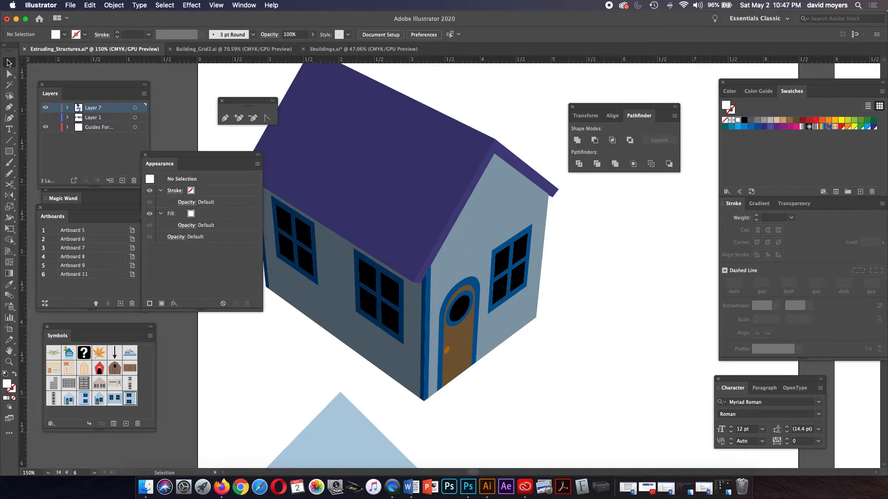
pyautogui.click(493, 159)
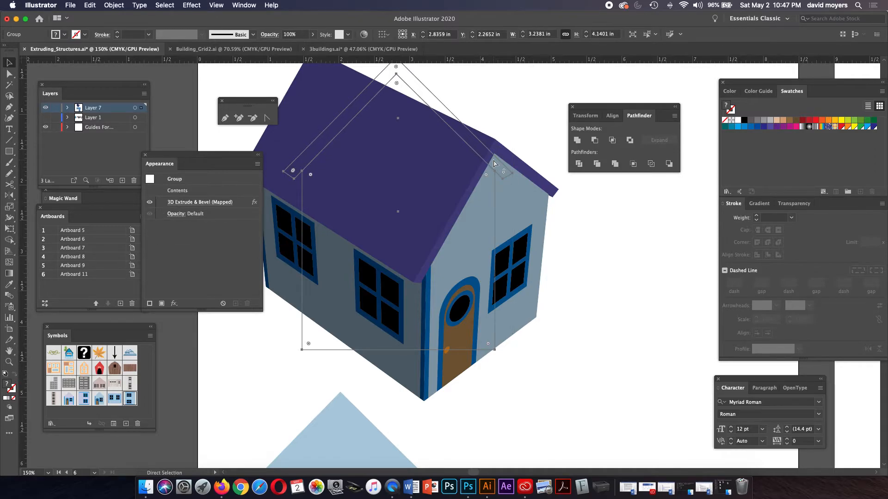
pyautogui.press('super+y')
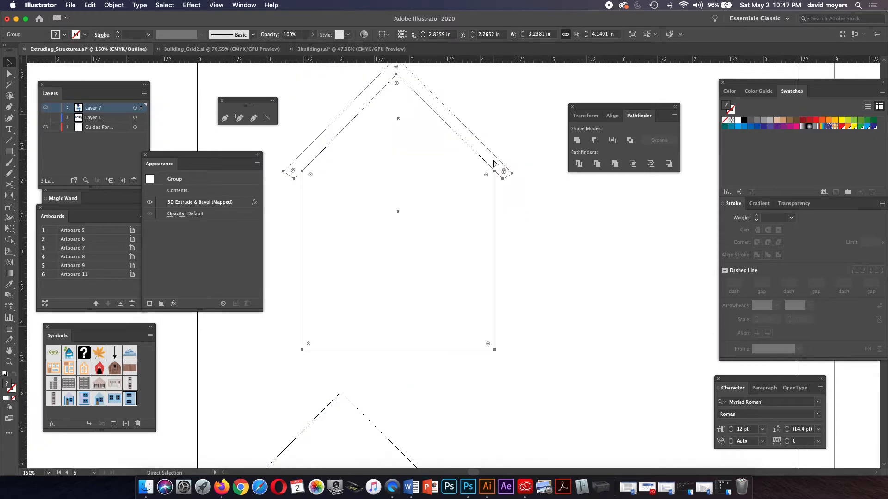
pyautogui.press('super+y')
pyautogui.press('v')
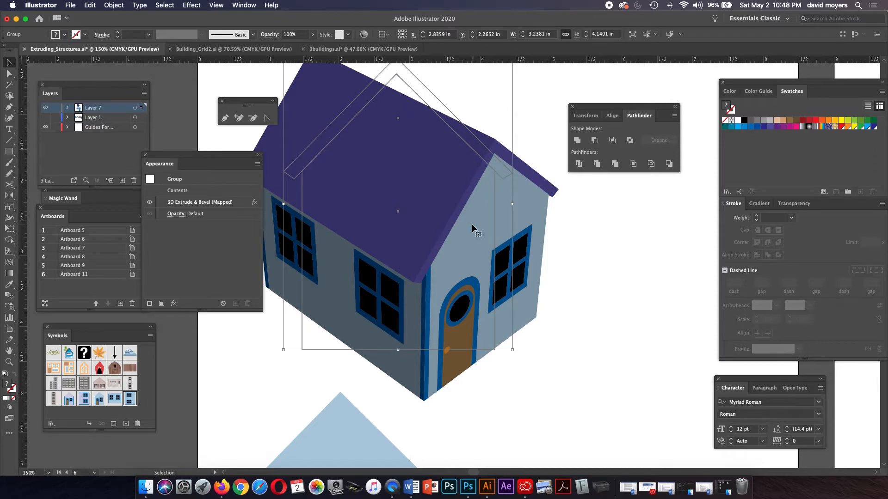
# Step: Select only the roof path within the 3D group and change its fill to the medium blue swatch matching the trim
pyautogui.click(9, 74)
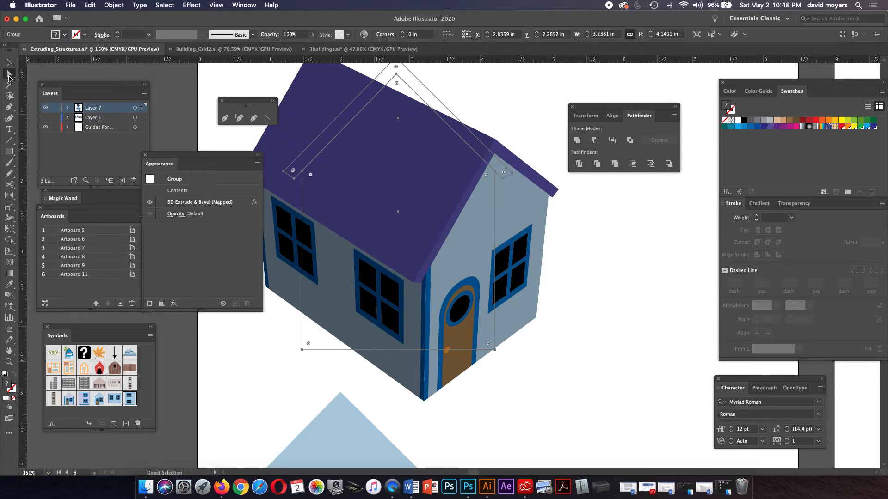
pyautogui.click(466, 114)
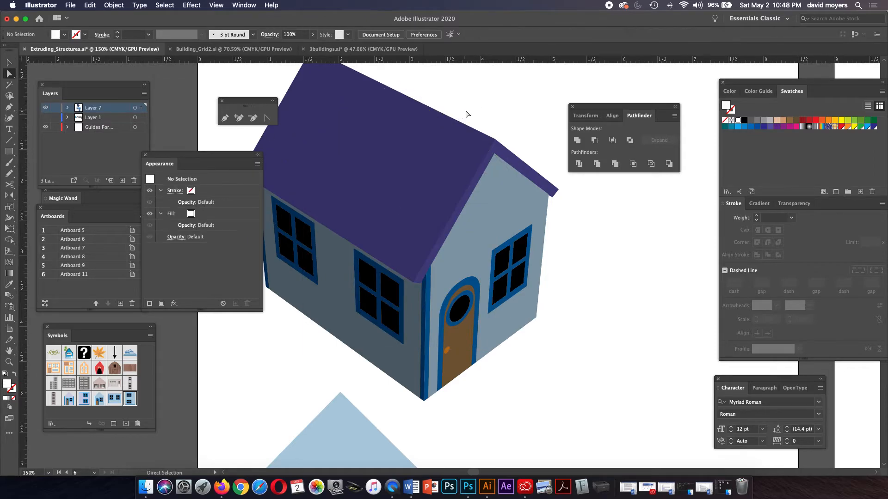
pyautogui.click(452, 121)
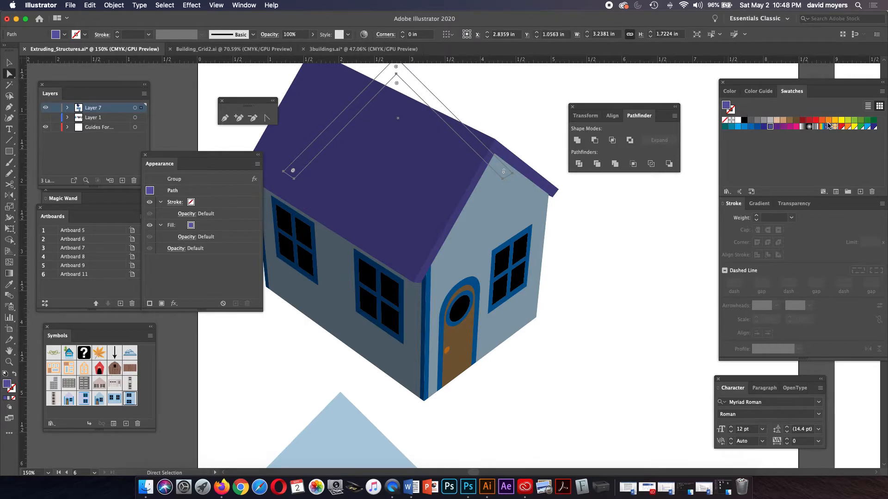
pyautogui.click(763, 127)
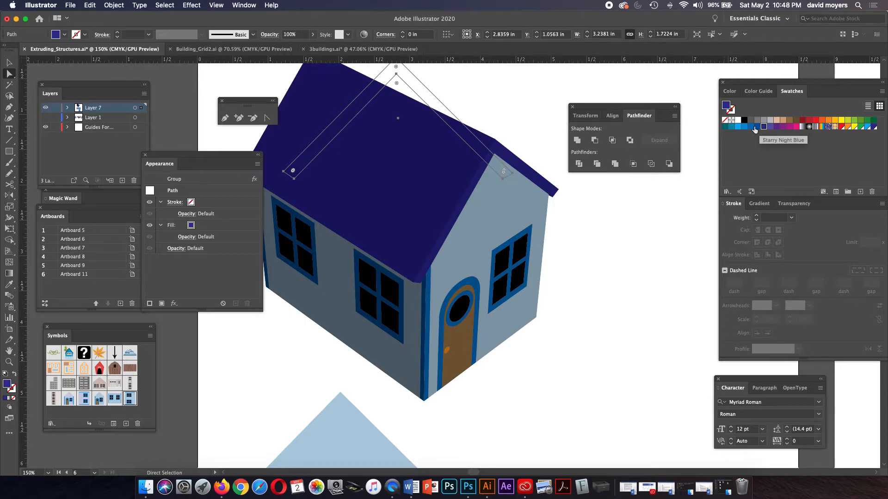
pyautogui.click(750, 128)
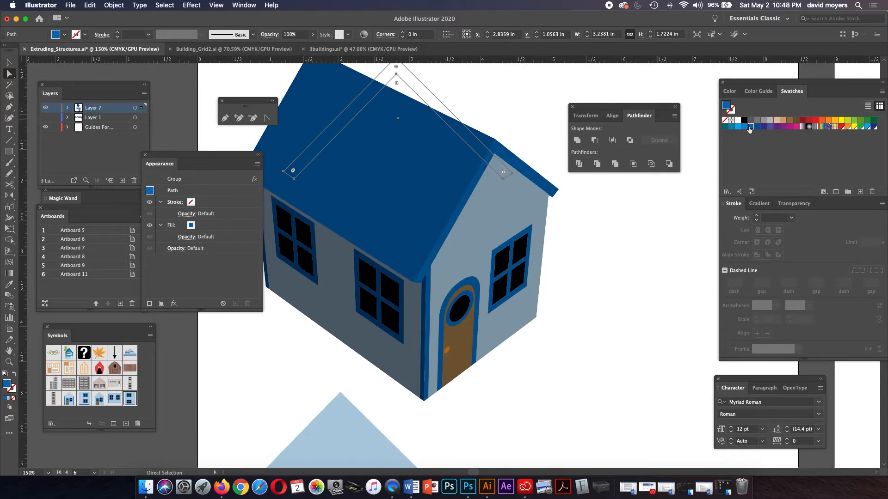
pyautogui.click(639, 242)
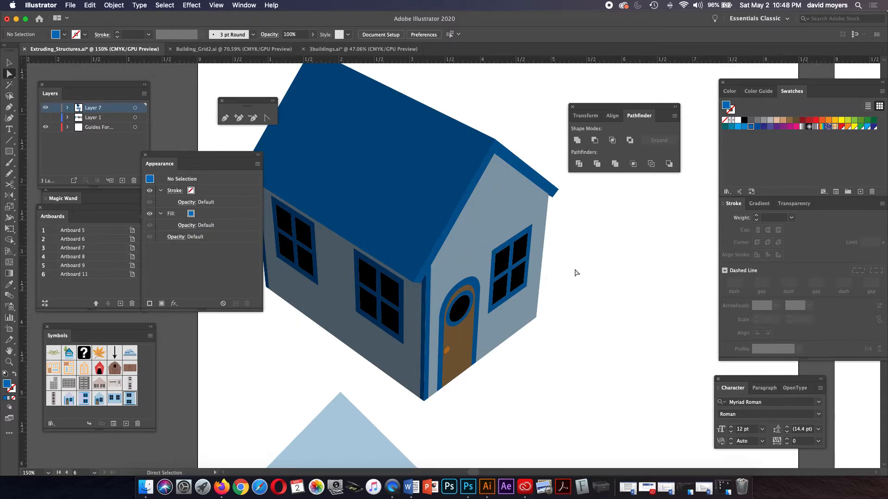
# Step: Open New Symbol 14 for editing and draw a blue rectangle about 0.41 by 2.84 in over the wall's right edge
pyautogui.moveTo(503, 361); pyautogui.dragTo(509, 244)
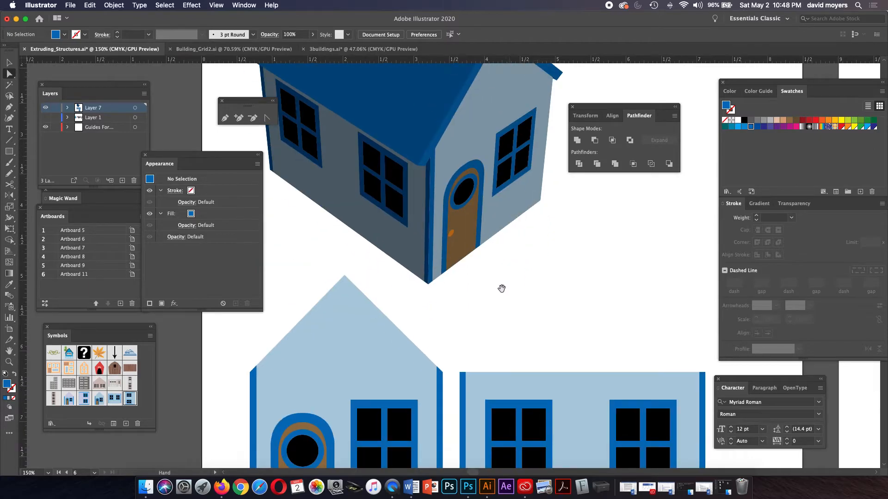
pyautogui.moveTo(501, 302); pyautogui.dragTo(497, 267)
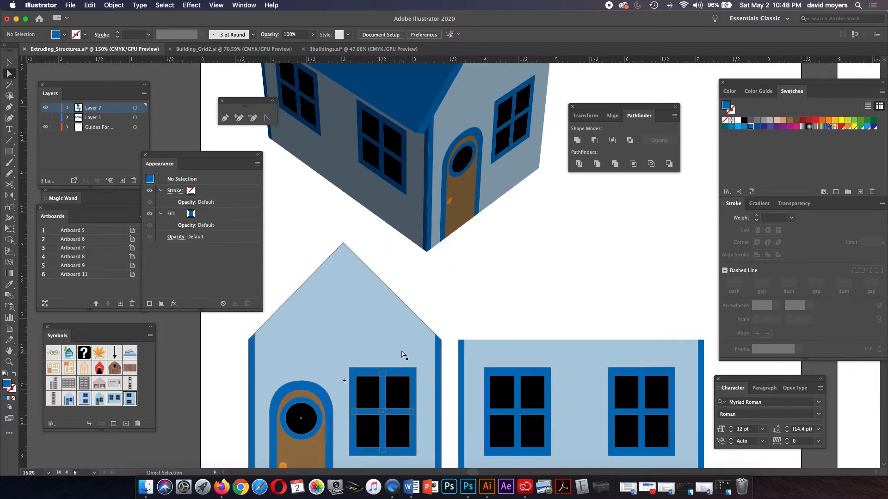
pyautogui.moveTo(523, 303); pyautogui.dragTo(511, 403)
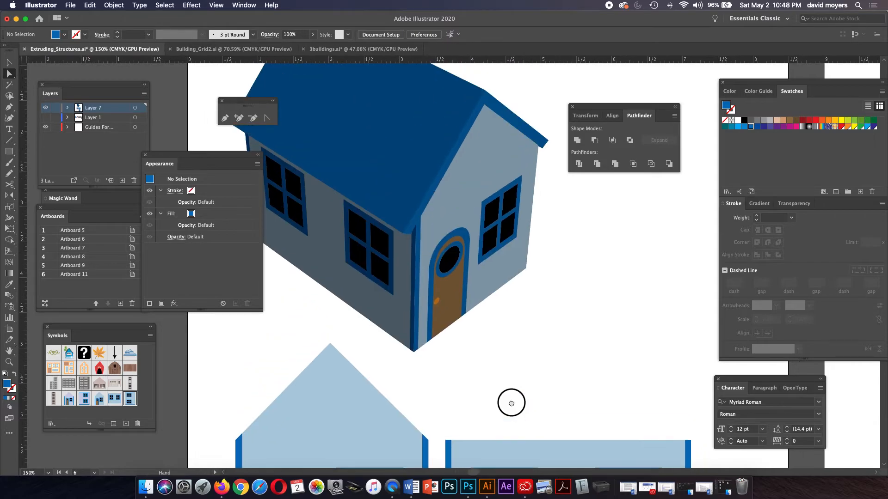
pyautogui.moveTo(509, 347); pyautogui.dragTo(535, 362)
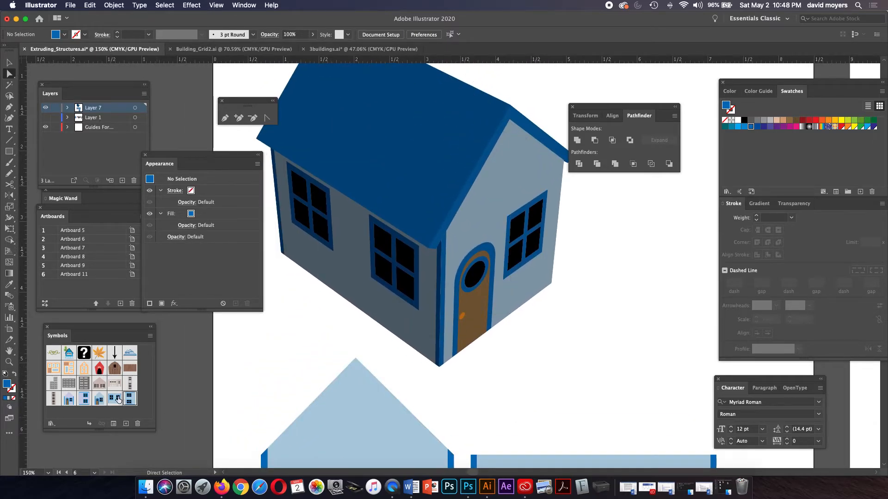
pyautogui.doubleClick(100, 398)
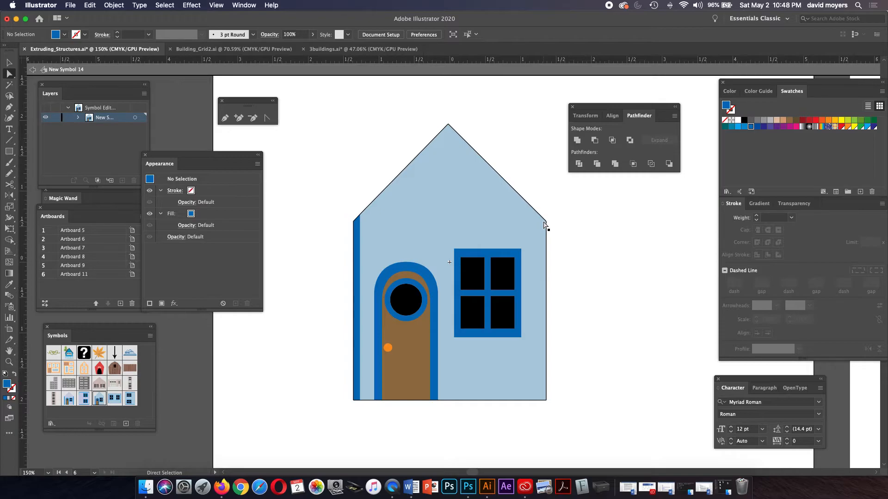
pyautogui.press('m')
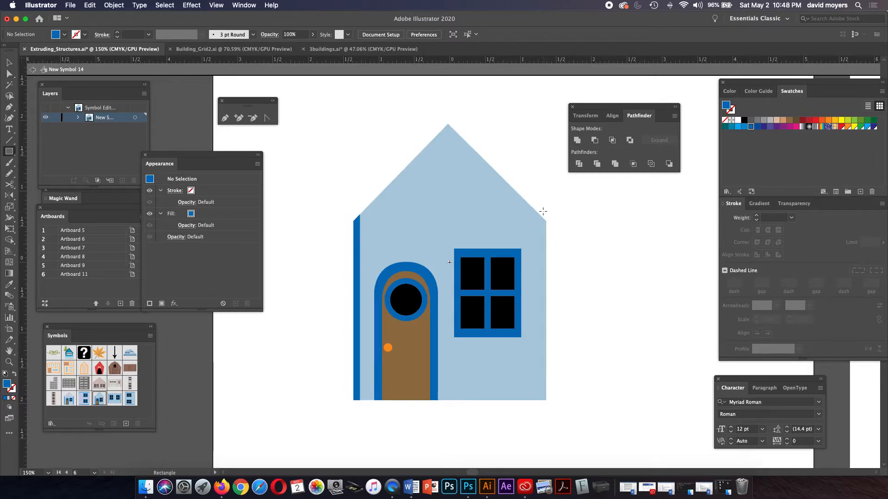
pyautogui.moveTo(542, 211); pyautogui.dragTo(570, 411)
pyautogui.press('v')
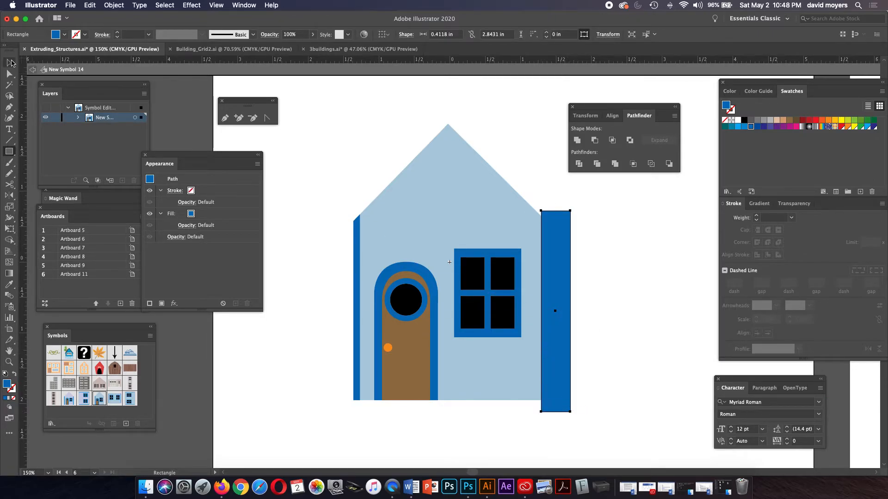
# Step: Adjust the rectangle's inner edge against the wall in outline view, making the rectangle about 0.42 in wide, and return to preview
pyautogui.moveTo(541, 310); pyautogui.dragTo(538, 311)
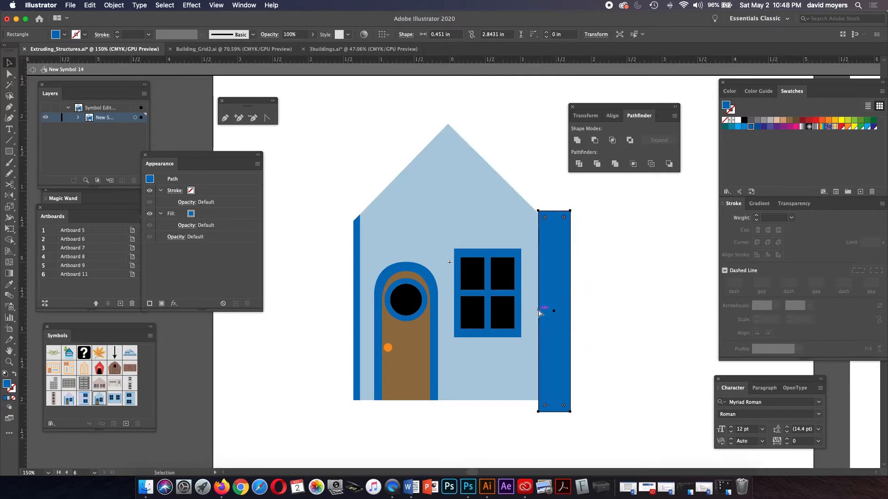
pyautogui.press('super+y')
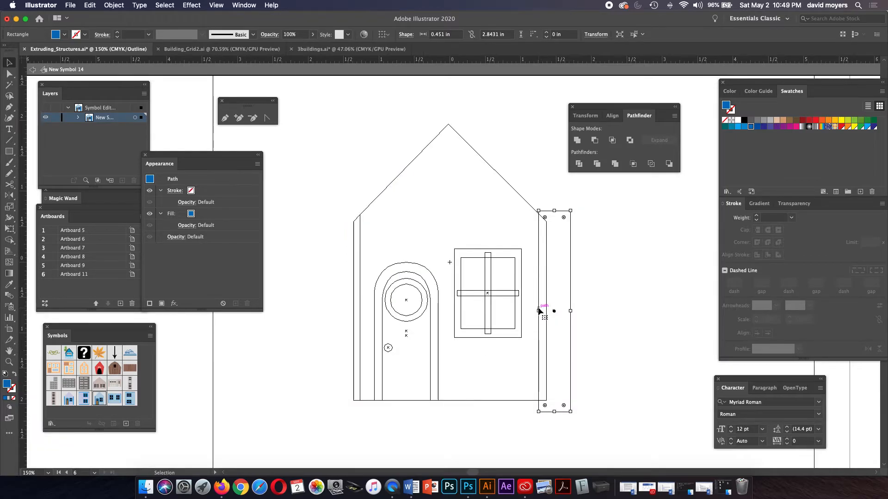
pyautogui.moveTo(540, 311); pyautogui.dragTo(541, 311)
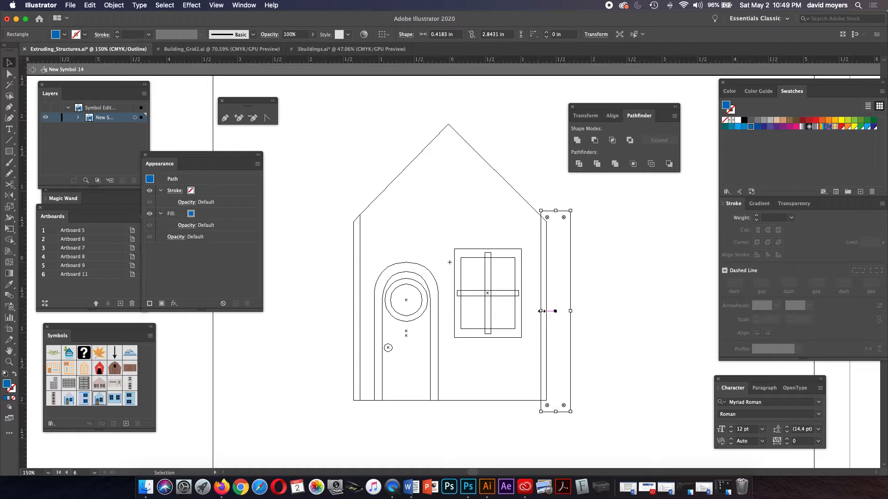
pyautogui.press('super+y')
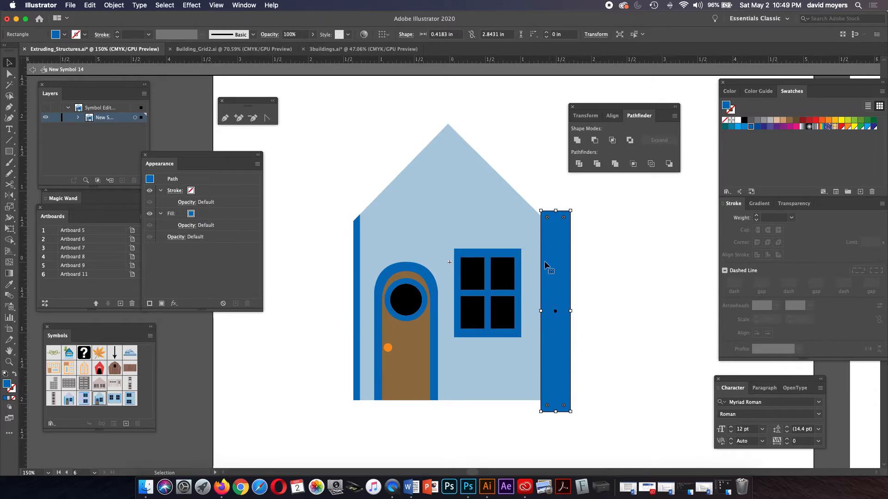
# Step: Remove the part of the blue rectangle outside the wall with Shape Builder, leaving a trim strip along the wall's right edge
pyautogui.keyDown('shift'); pyautogui.click(500, 198); pyautogui.keyUp('shift')
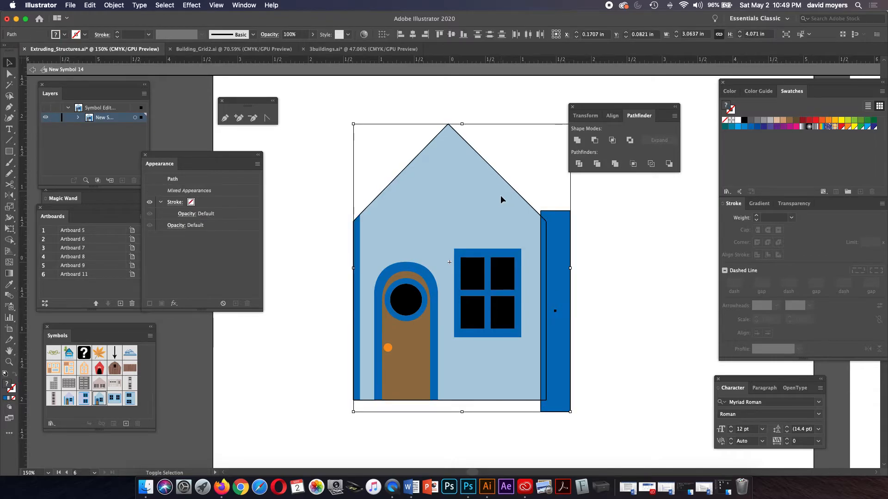
pyautogui.hotkey('shift', 'm')
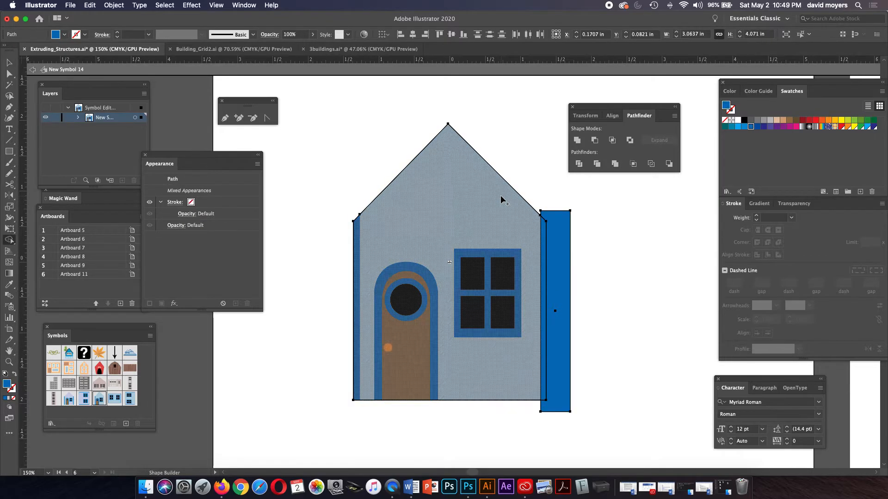
pyautogui.keyDown('alt'); pyautogui.click(566, 241); pyautogui.keyUp('alt')
# Step: Recolor the wall in New Symbol 14 to light pink, C=10 M=23 Y=6 K=0, and exit symbol editing
pyautogui.click(9, 74)
pyautogui.click(473, 170)
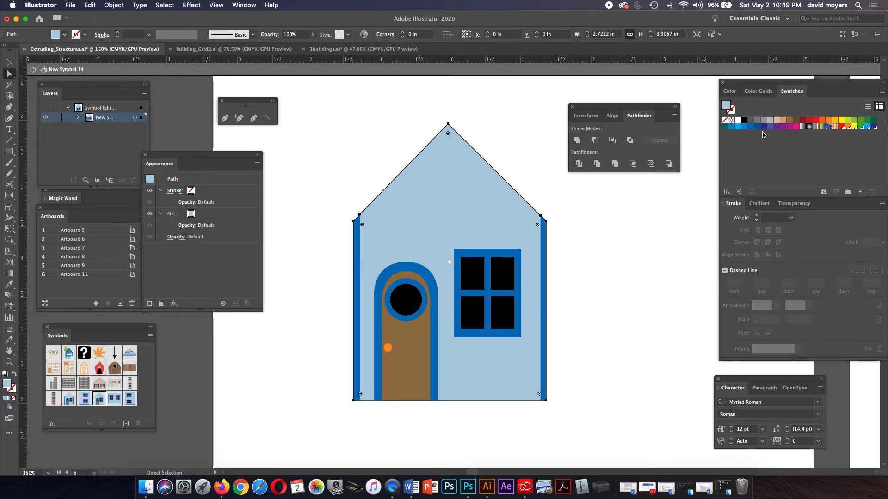
pyautogui.click(782, 121)
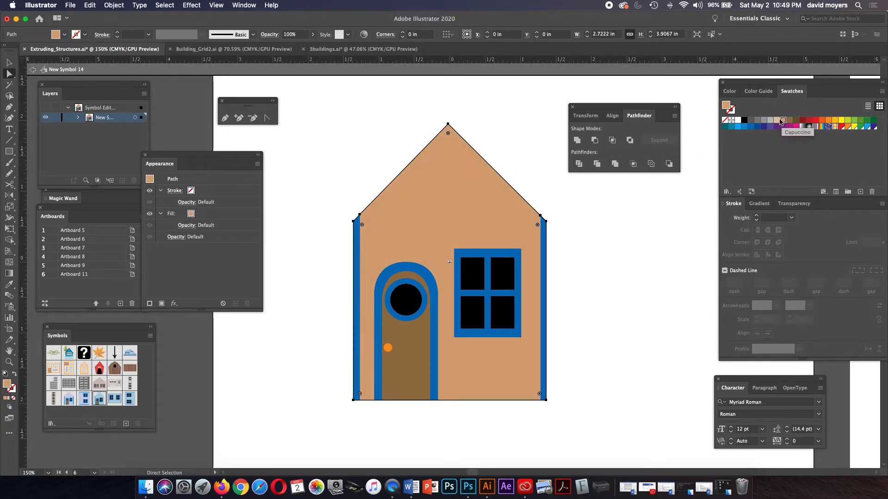
pyautogui.click(776, 120)
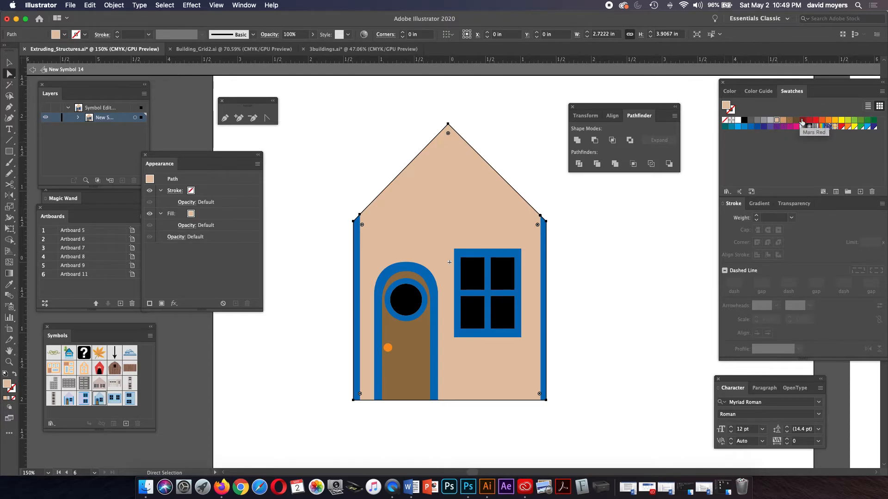
pyautogui.click(732, 91)
pyautogui.click(754, 131)
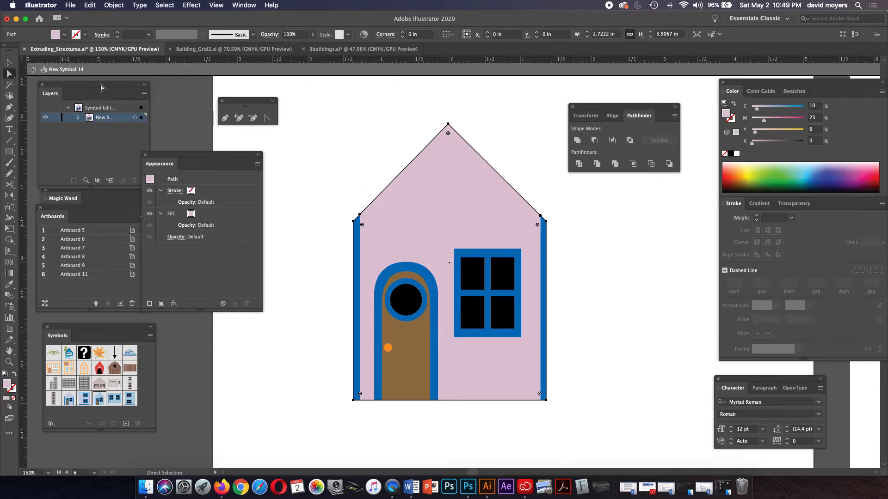
pyautogui.click(32, 70)
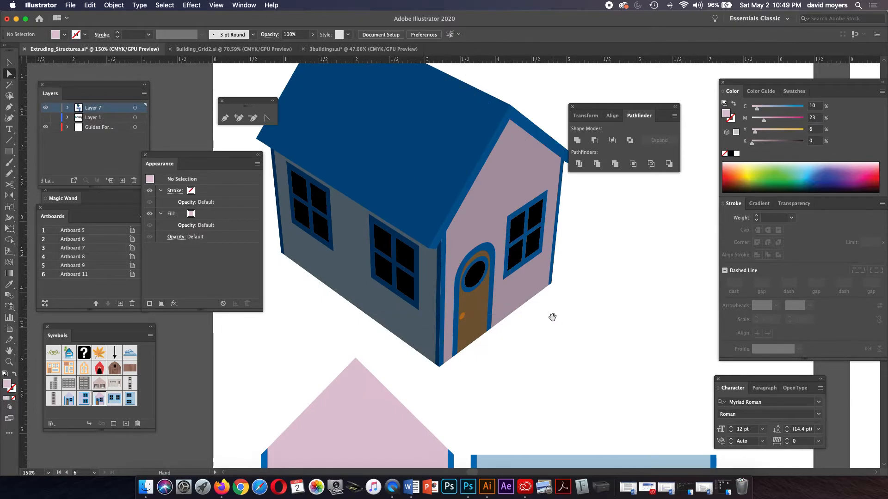
pyautogui.moveTo(551, 315); pyautogui.dragTo(566, 270)
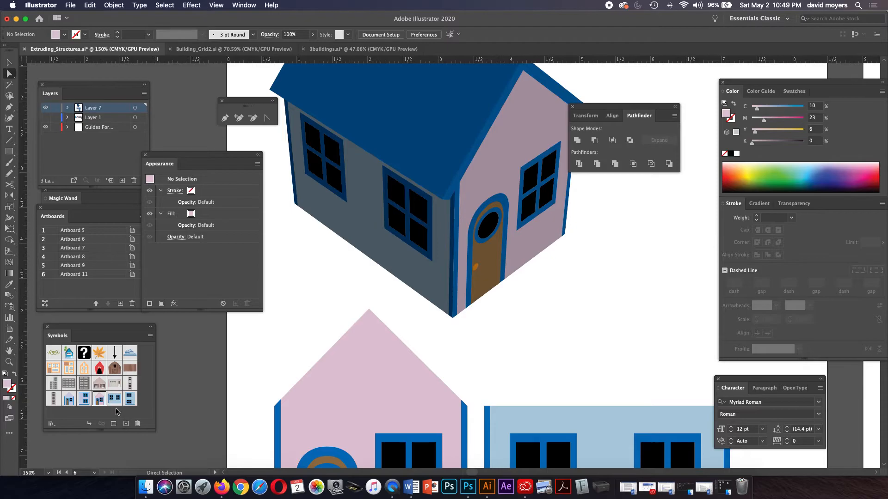
pyautogui.doubleClick(127, 400)
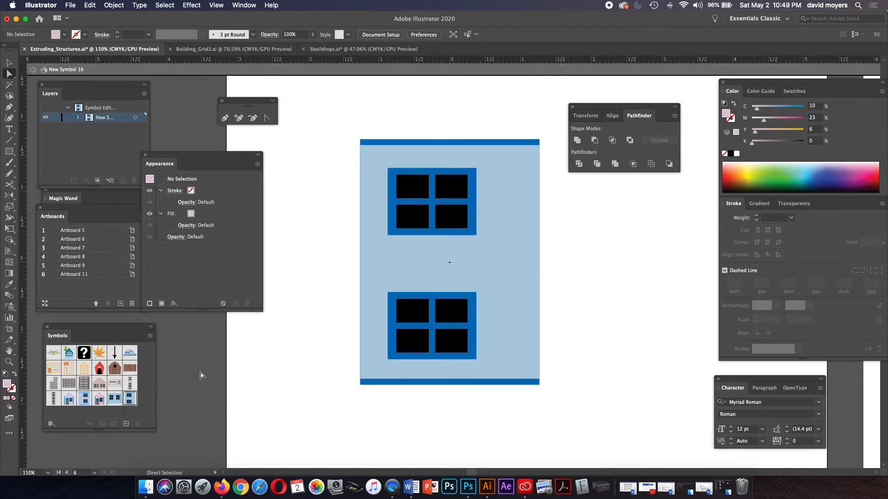
pyautogui.click(513, 256)
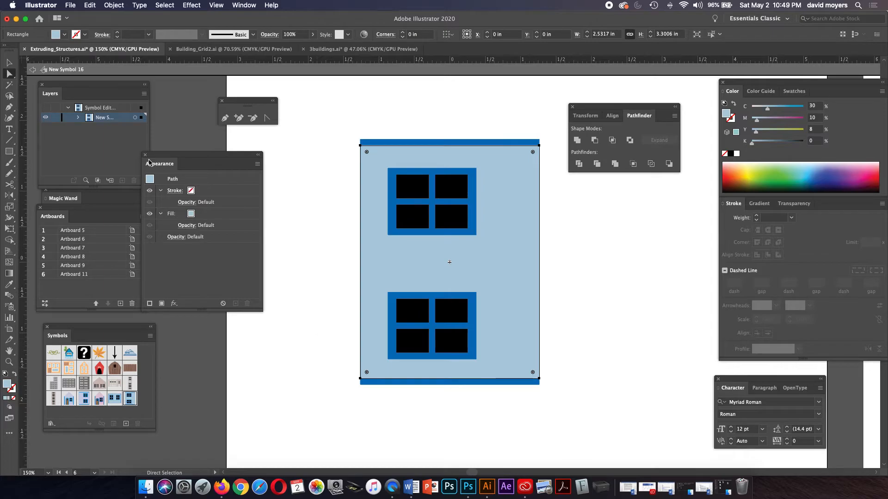
pyautogui.click(33, 69)
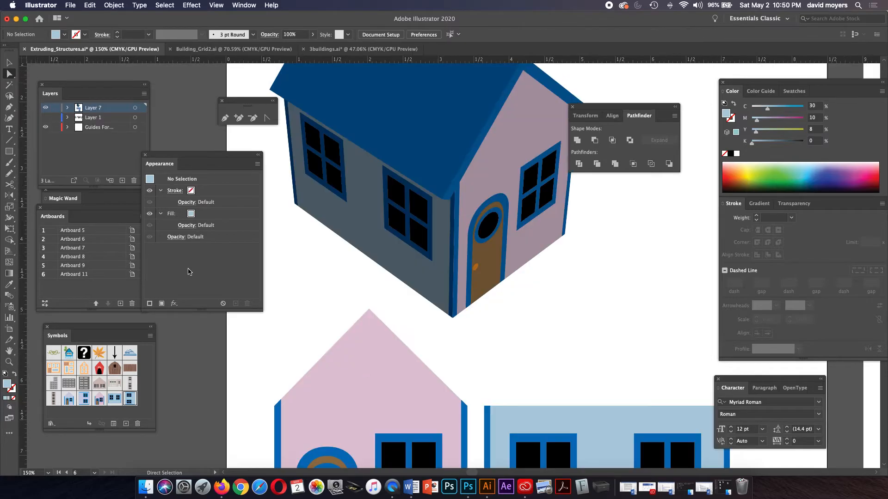
# Step: Select the pink front wall symbol on the artboard and bring the Swatches panel fully into reach
pyautogui.click(383, 375)
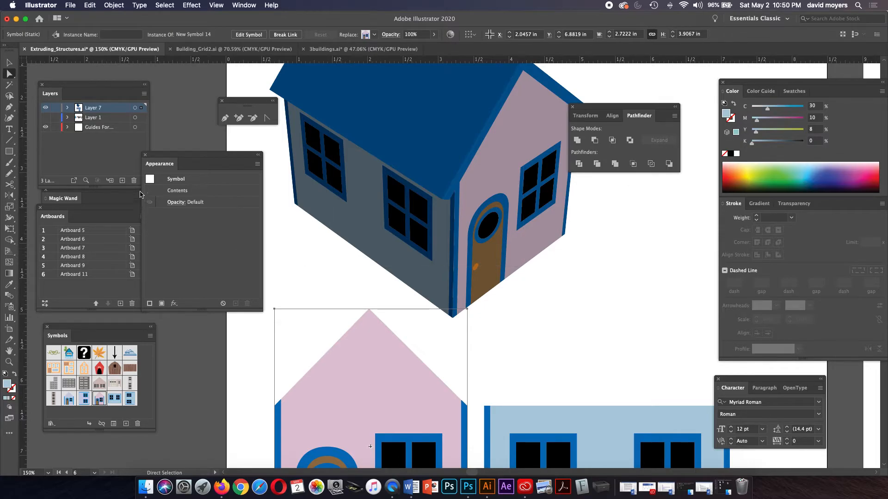
pyautogui.click(792, 91)
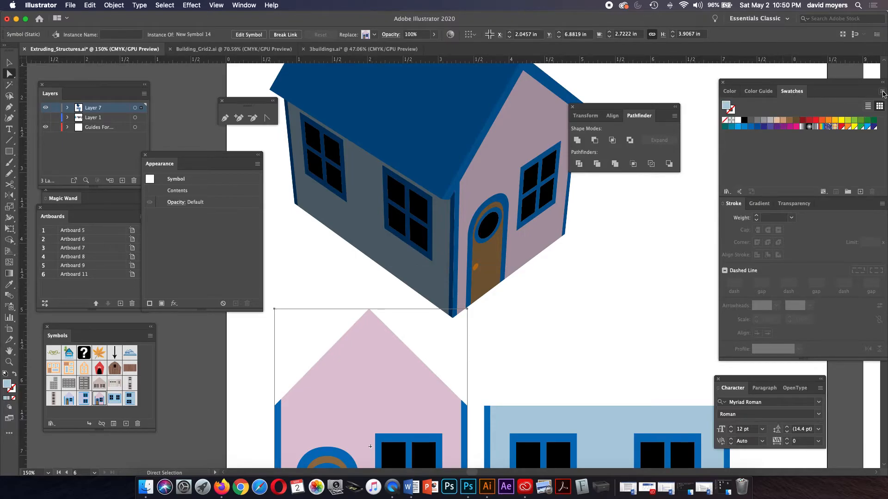
pyautogui.moveTo(852, 81); pyautogui.dragTo(820, 83)
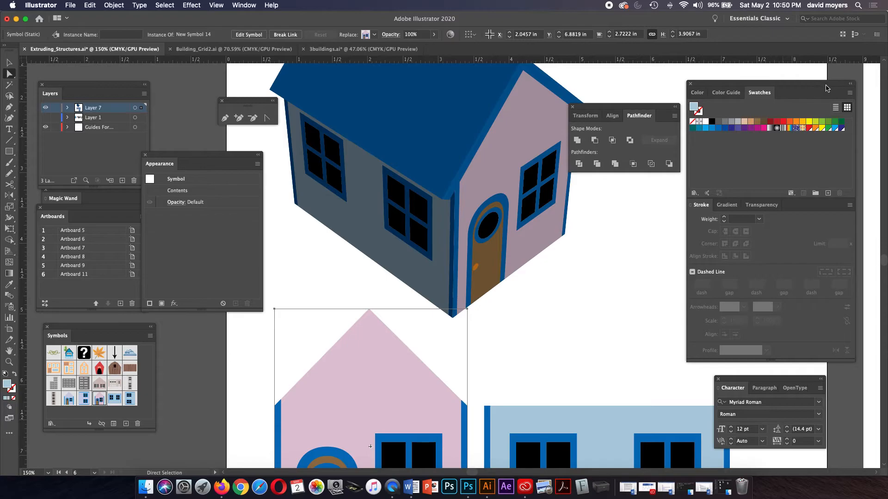
pyautogui.click(850, 94)
pyautogui.click(831, 95)
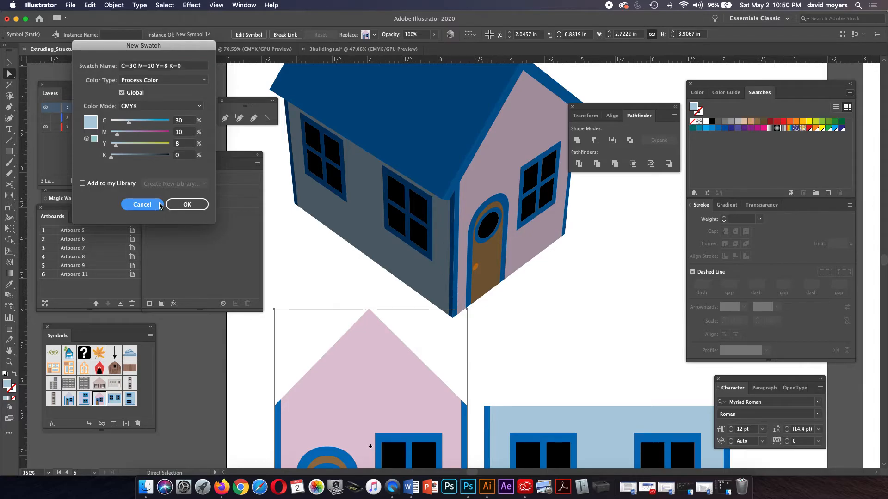
pyautogui.click(187, 205)
pyautogui.click(541, 334)
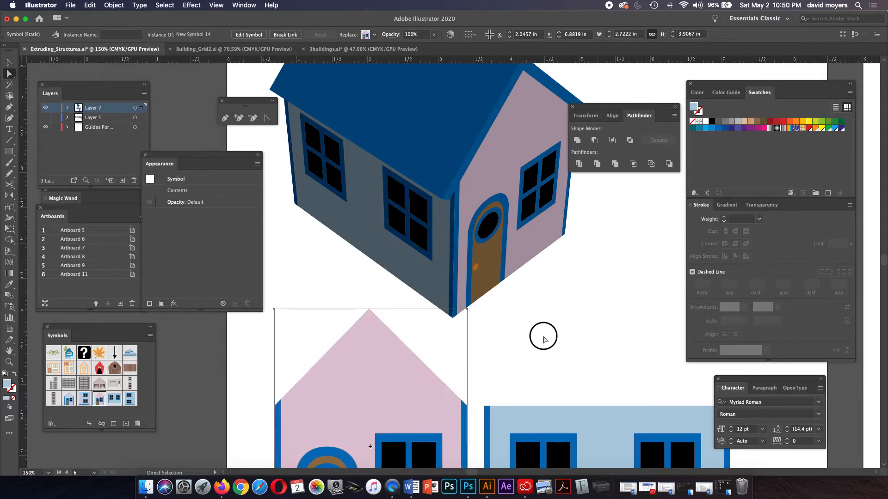
# Step: Sample the front wall's pink with the Eyedropper and save it as a new global process swatch, C=10 M=23 Y=5 K=0
pyautogui.click(397, 383)
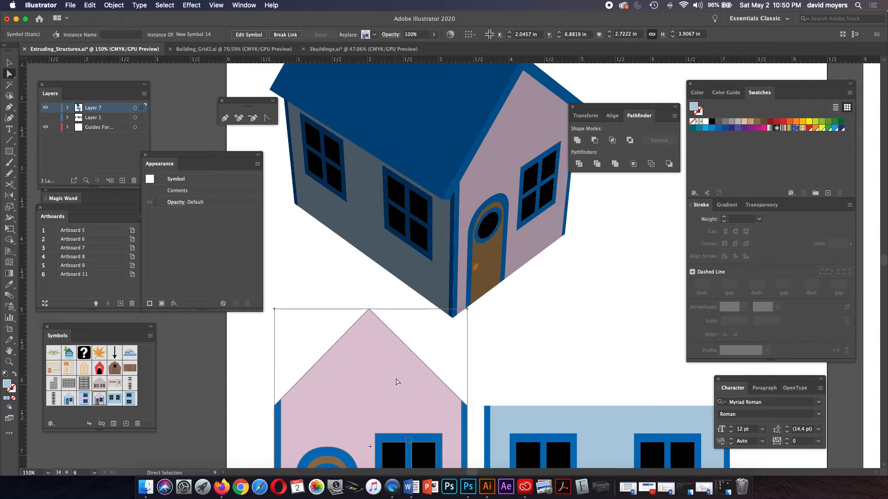
pyautogui.press('i')
pyautogui.click(397, 374)
pyautogui.click(849, 93)
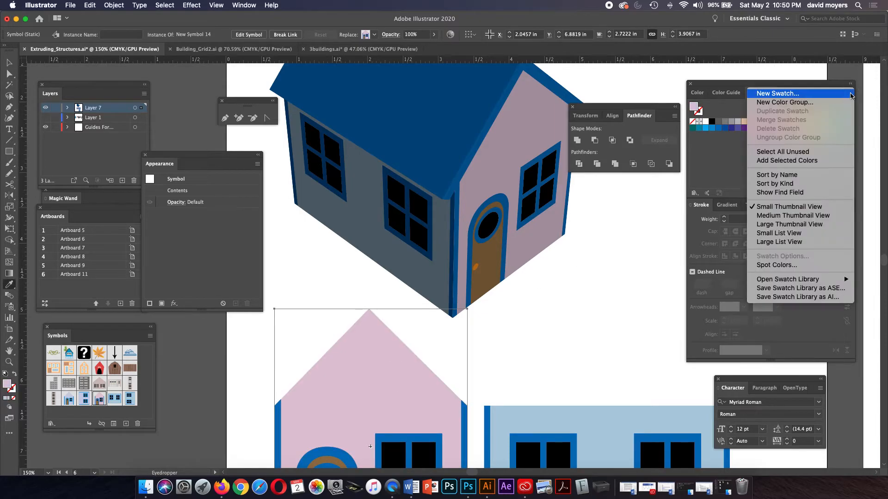
pyautogui.click(830, 94)
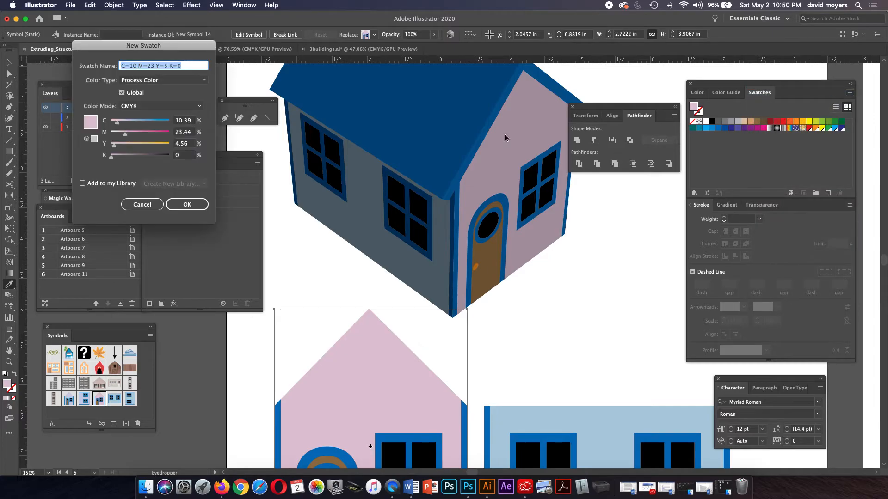
pyautogui.click(181, 207)
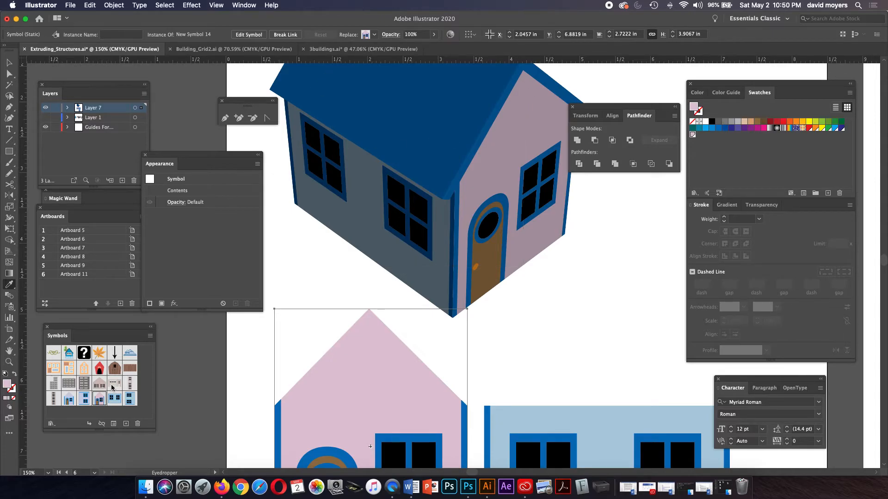
# Step: Edit New Symbol 16, fill its wall rectangle with the newly saved pink swatch, and exit symbol editing
pyautogui.doubleClick(129, 398)
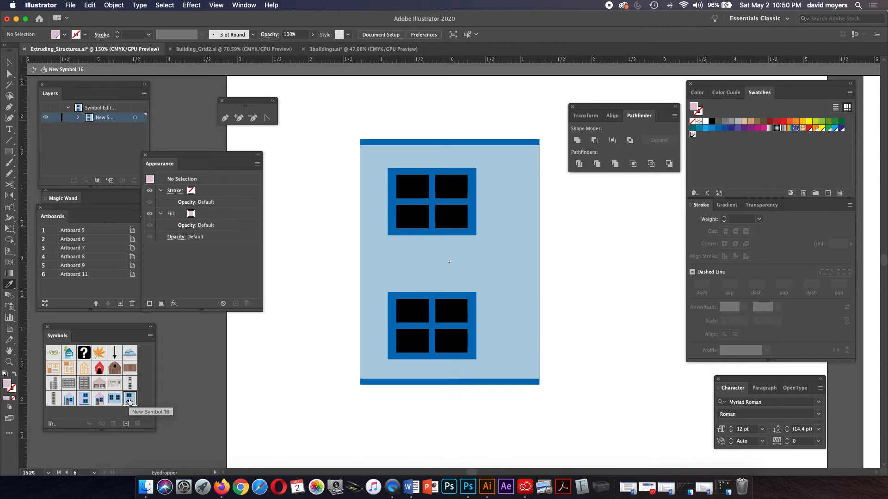
pyautogui.press('v')
pyautogui.click(499, 276)
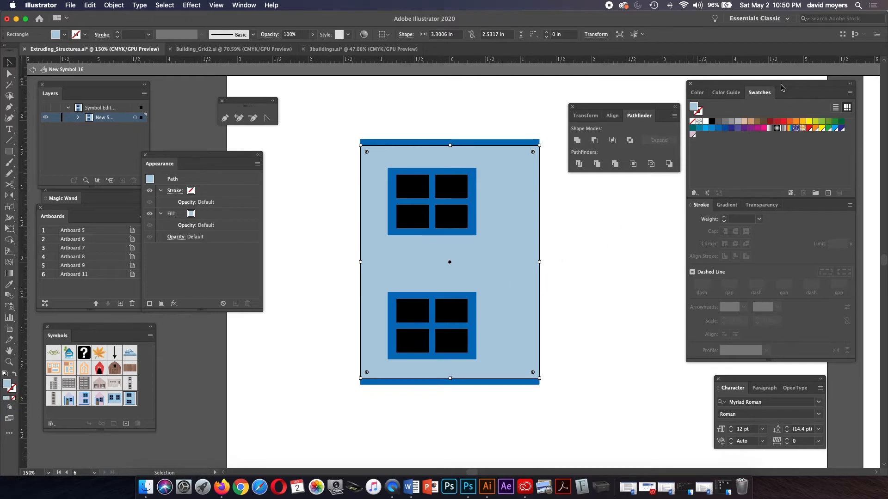
pyautogui.click(692, 135)
pyautogui.click(586, 246)
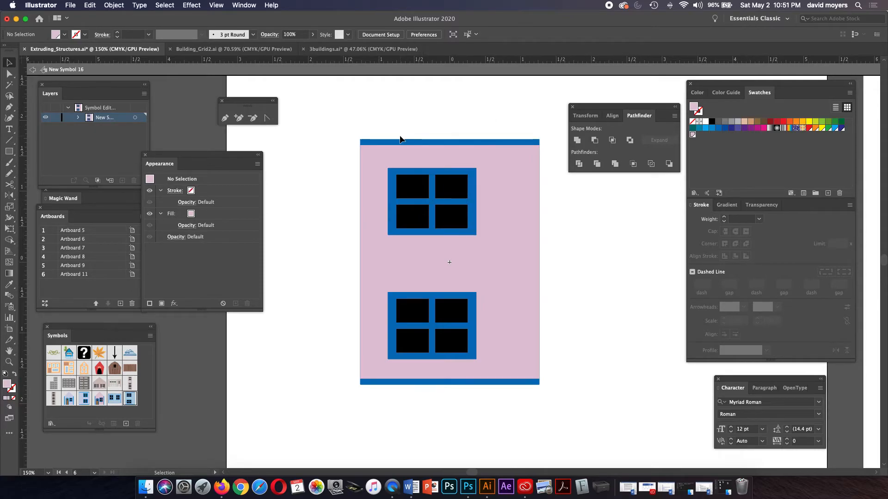
pyautogui.click(34, 72)
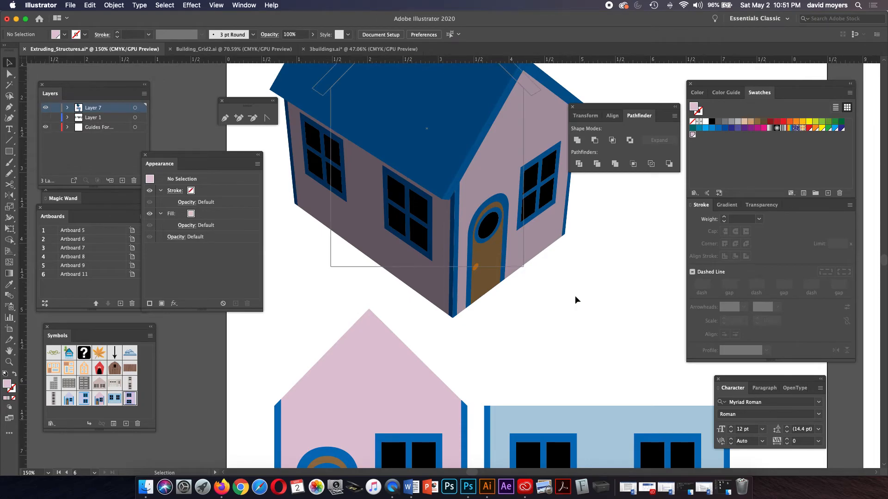
# Step: Examine the recolored front and side walls of the 3D house up close
pyautogui.press('a')
pyautogui.press('super+minus')
pyautogui.press('super+minus')
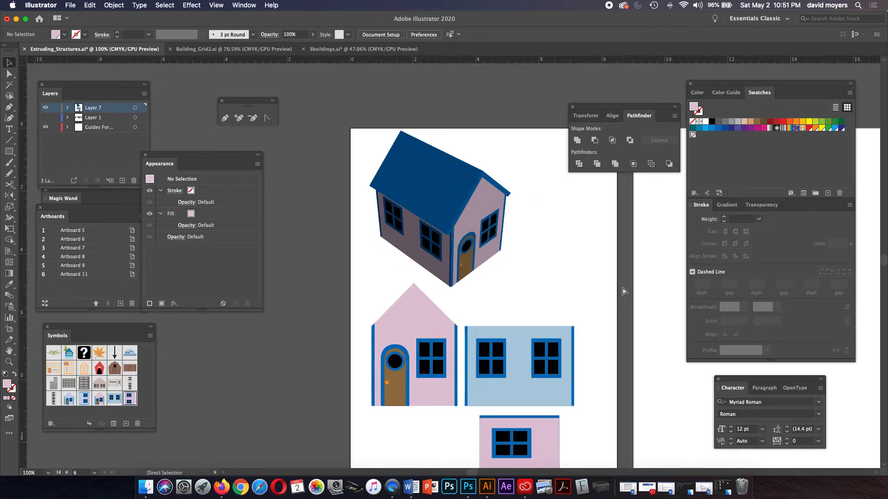
pyautogui.press('super+minus')
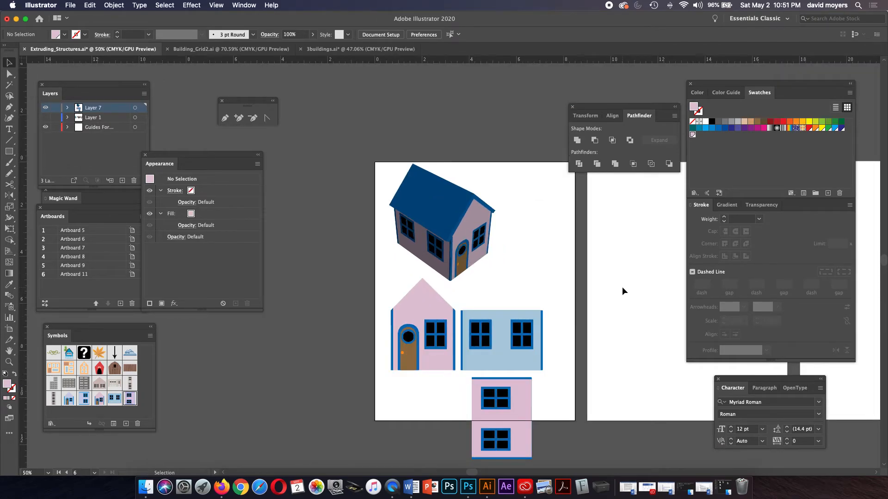
pyautogui.press('z')
pyautogui.click(432, 238)
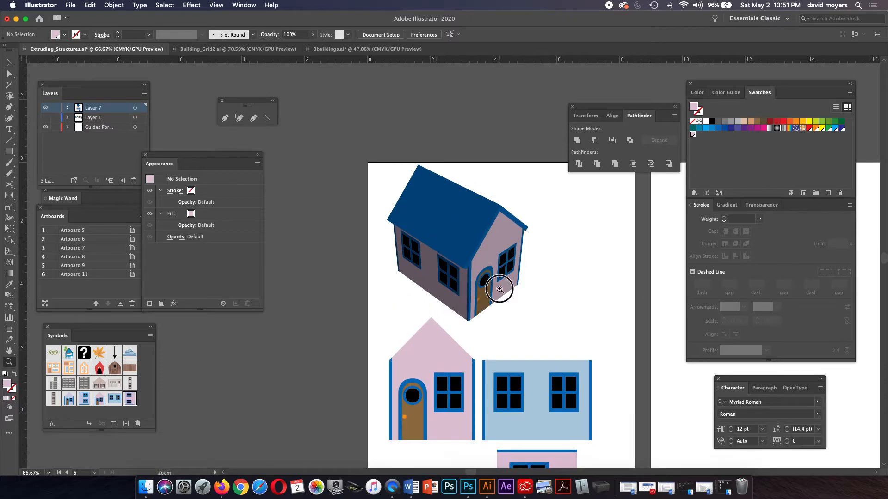
pyautogui.click(483, 277)
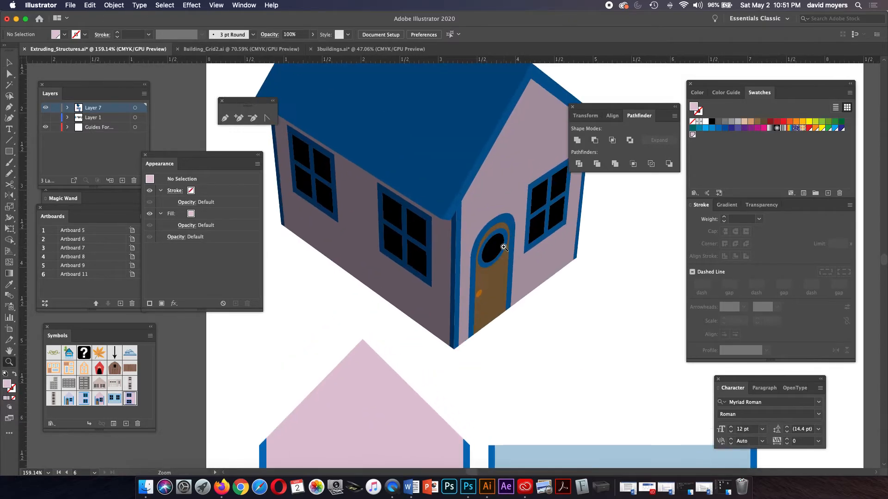
pyautogui.click(481, 251)
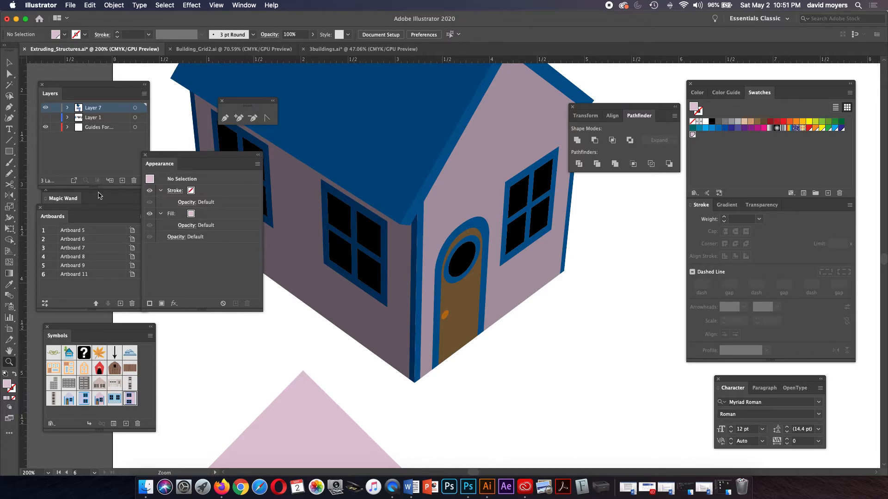
pyautogui.click(96, 206)
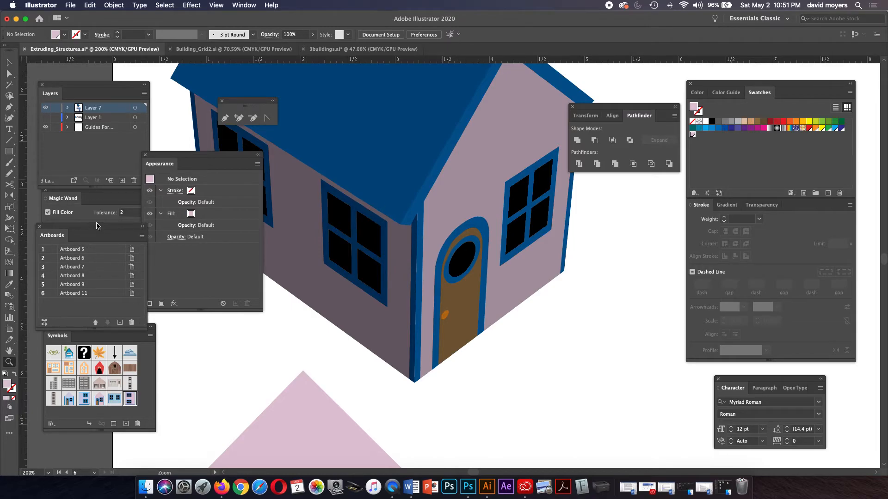
pyautogui.click(100, 202)
pyautogui.click(166, 162)
pyautogui.click(9, 73)
pyautogui.click(354, 131)
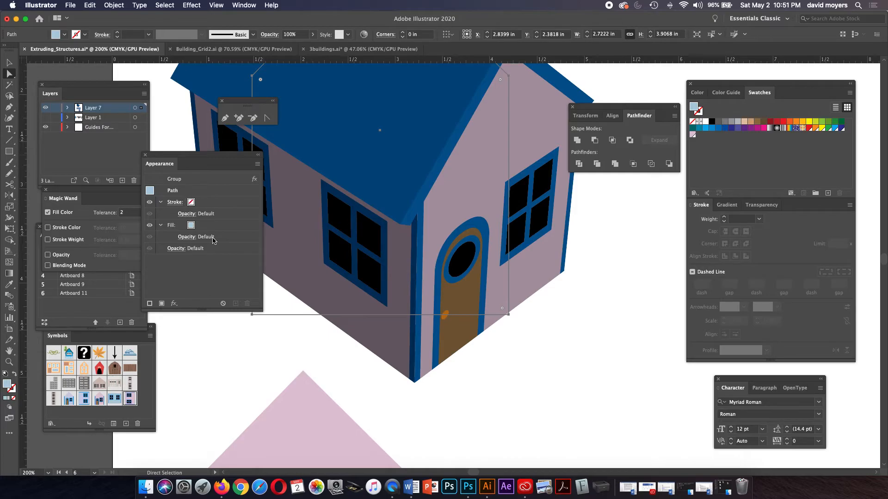
# Step: Set the 3D house group's Extrude & Bevel blend steps to 228 and rotate the house to -44°, 33°, -28°
pyautogui.press('super+minus')
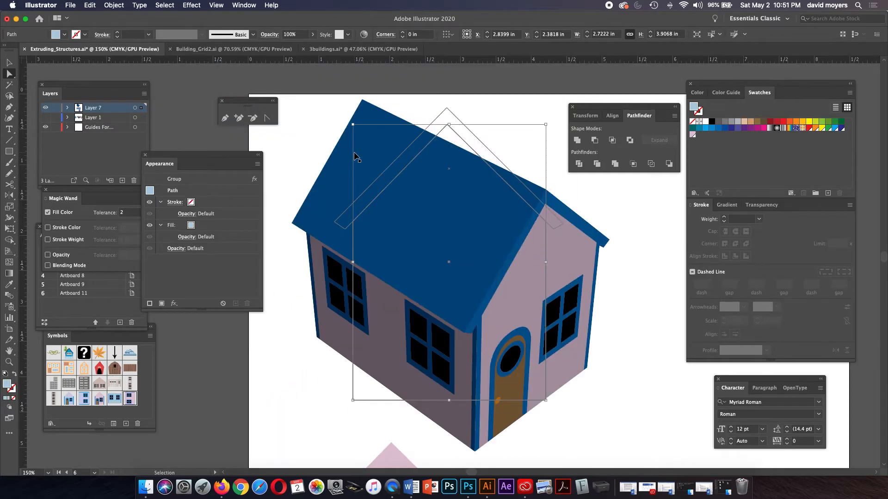
pyautogui.press('v')
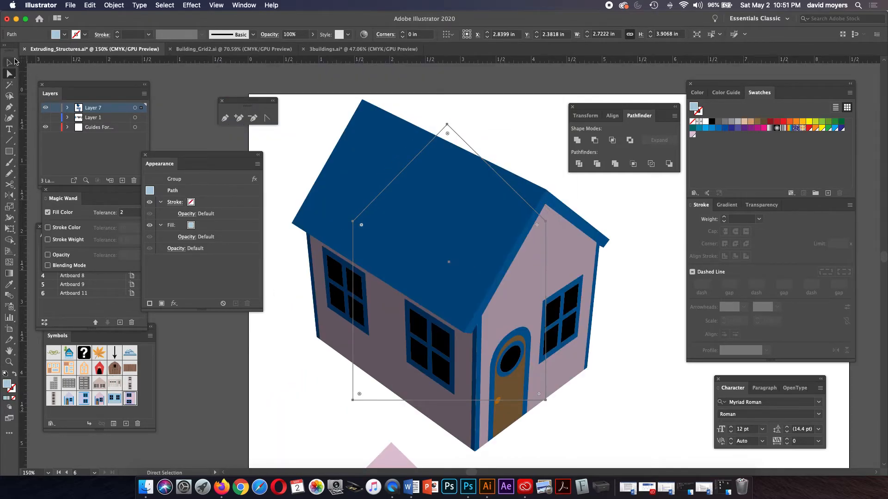
pyautogui.click(494, 124)
pyautogui.click(476, 145)
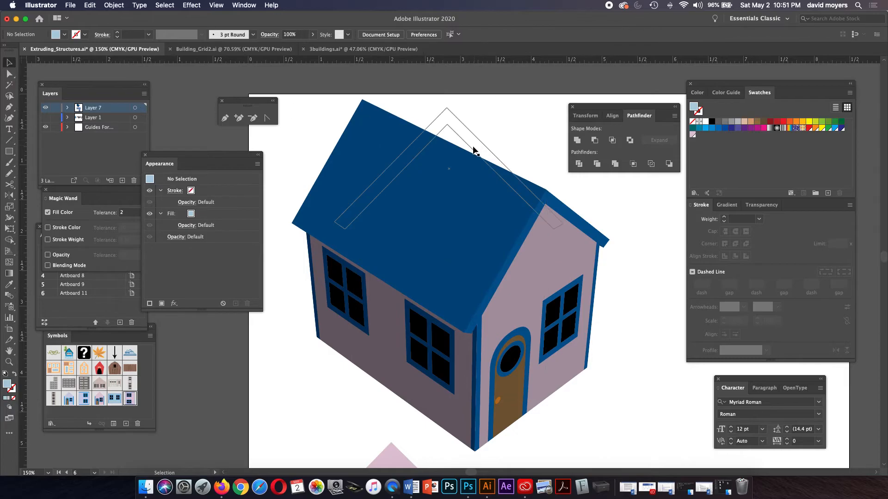
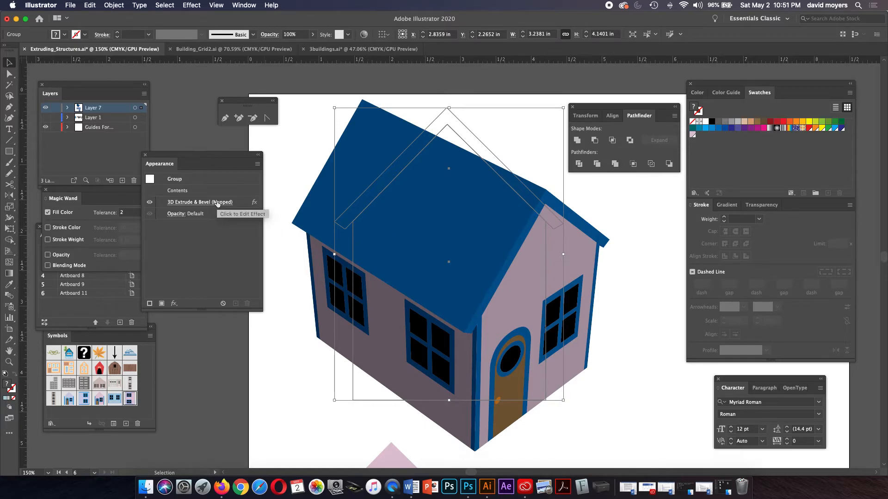
pyautogui.click(217, 203)
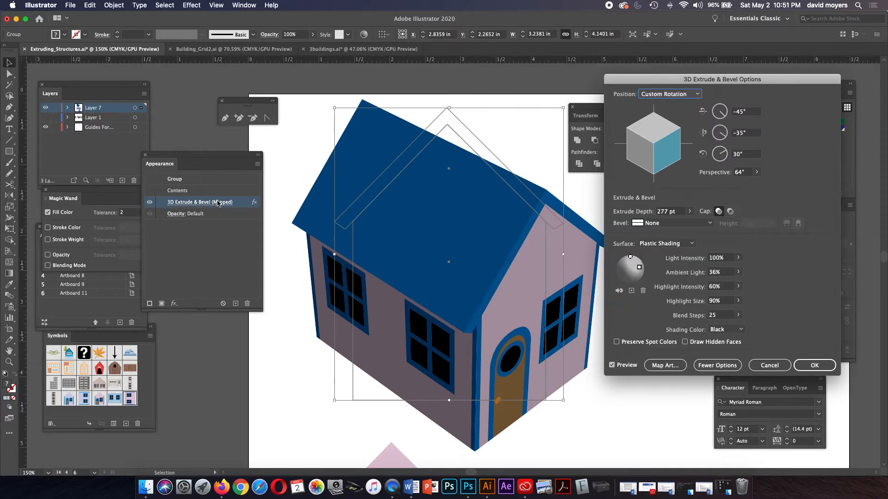
pyautogui.click(739, 316)
pyautogui.moveTo(738, 316)
pyautogui.mouseDown()
pyautogui.moveTo(723, 327)
pyautogui.moveTo(733, 328)
pyautogui.mouseUp()
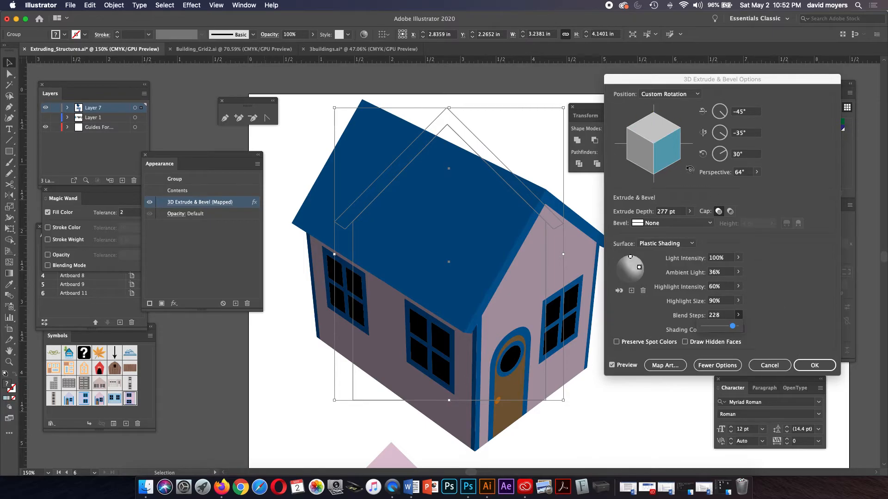
pyautogui.moveTo(654, 160); pyautogui.dragTo(614, 147)
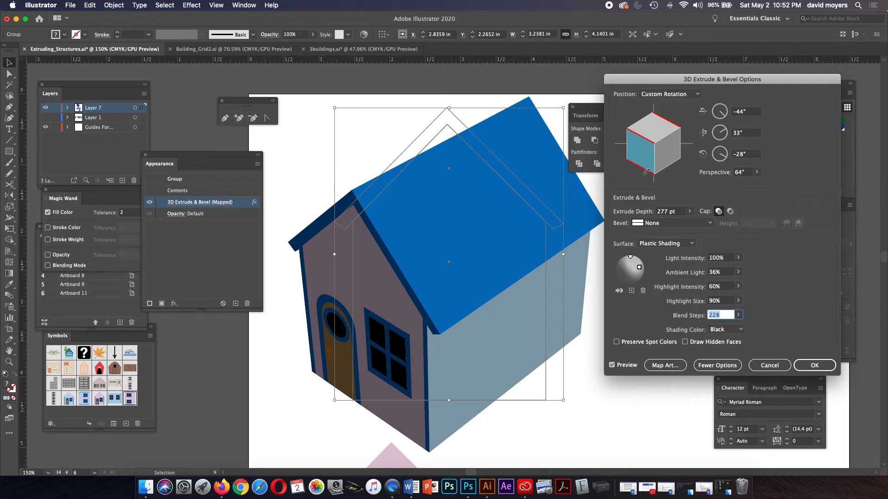
# Step: Examine the house's Map Art surfaces one by one to find the bare side wall
pyautogui.click(665, 365)
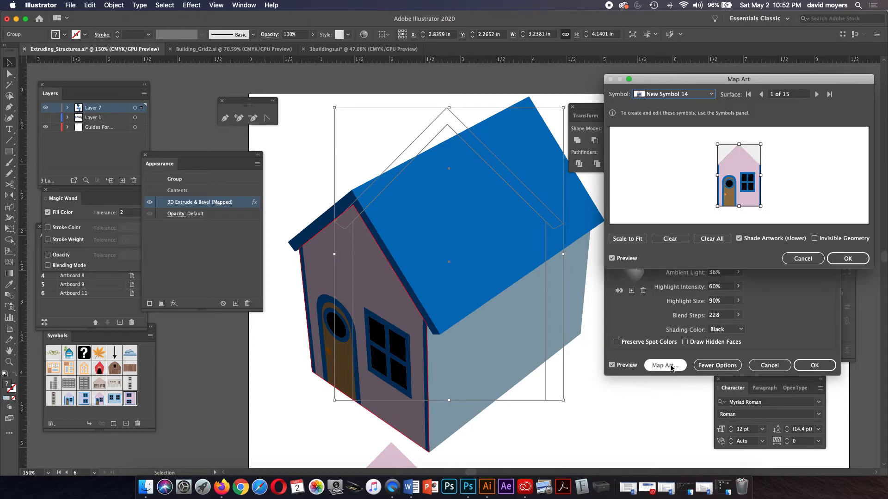
pyautogui.click(816, 94)
pyautogui.click(816, 94)
pyautogui.click(817, 95)
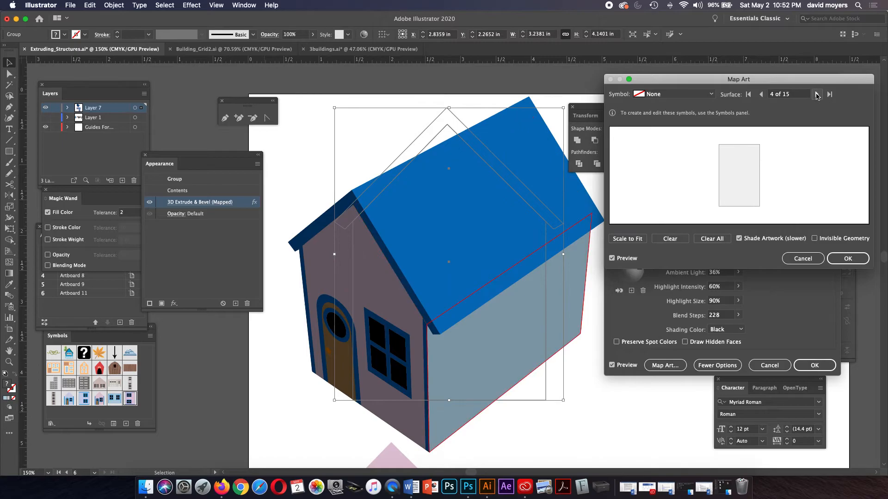
pyautogui.click(816, 94)
pyautogui.click(817, 94)
pyautogui.click(816, 95)
pyautogui.click(817, 95)
pyautogui.click(816, 94)
pyautogui.click(817, 95)
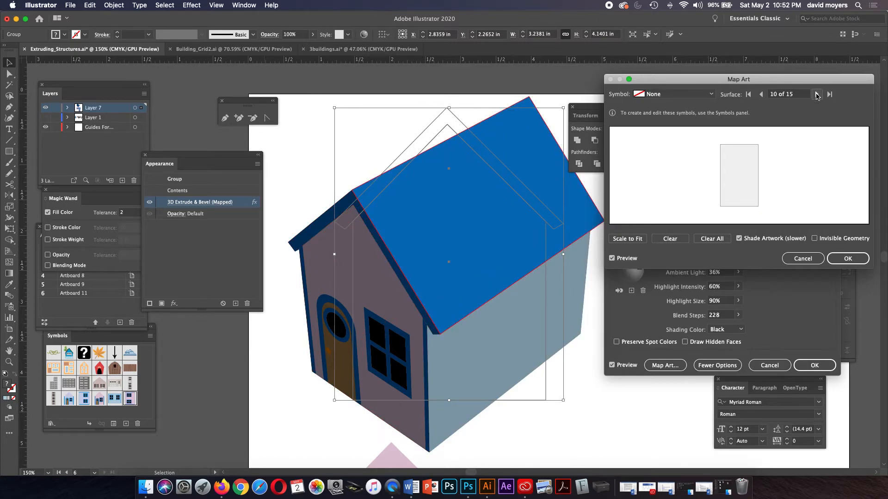
pyautogui.click(817, 95)
pyautogui.click(817, 95)
pyautogui.click(816, 95)
pyautogui.click(816, 95)
pyautogui.click(817, 95)
pyautogui.click(817, 94)
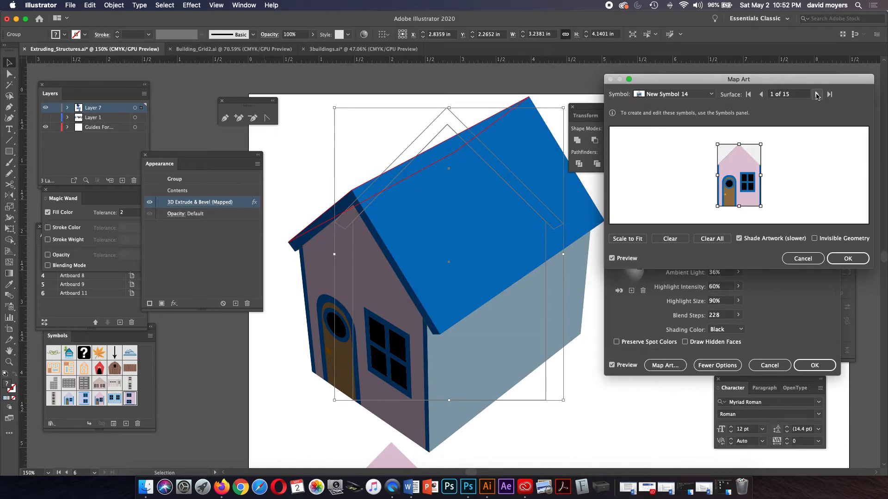
# Step: Map New Symbol 16 onto surface 4, the bare side wall, scale it to fit, and accept the mapping
pyautogui.click(817, 94)
pyautogui.click(816, 95)
pyautogui.click(816, 94)
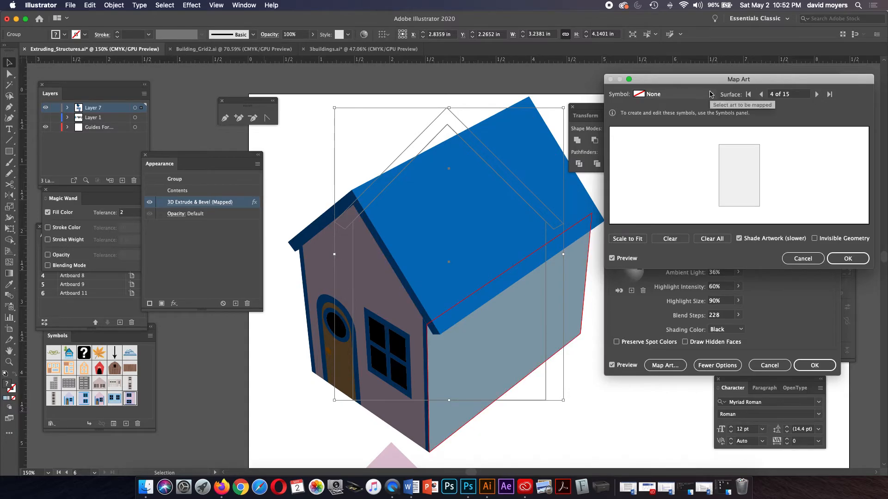
pyautogui.click(710, 93)
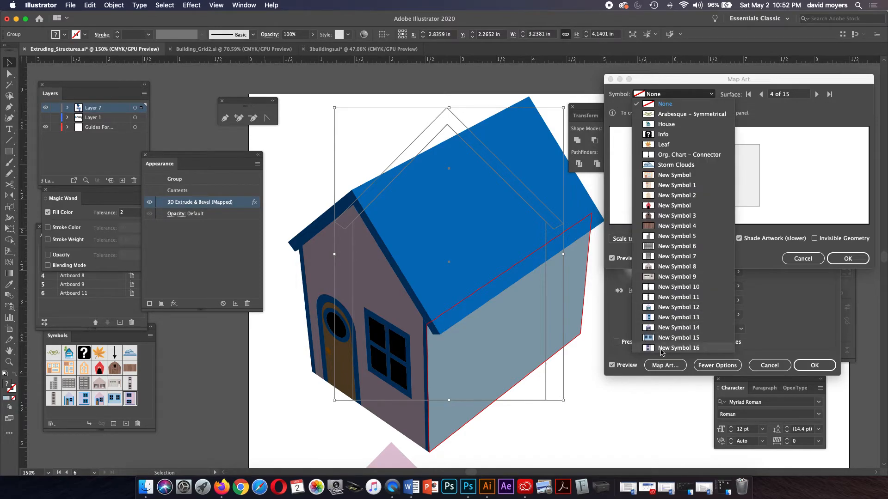
pyautogui.click(662, 350)
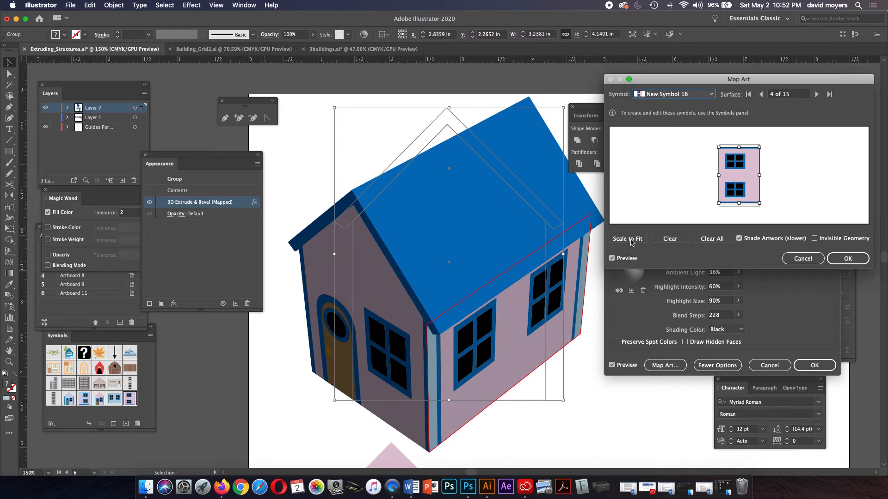
pyautogui.click(631, 239)
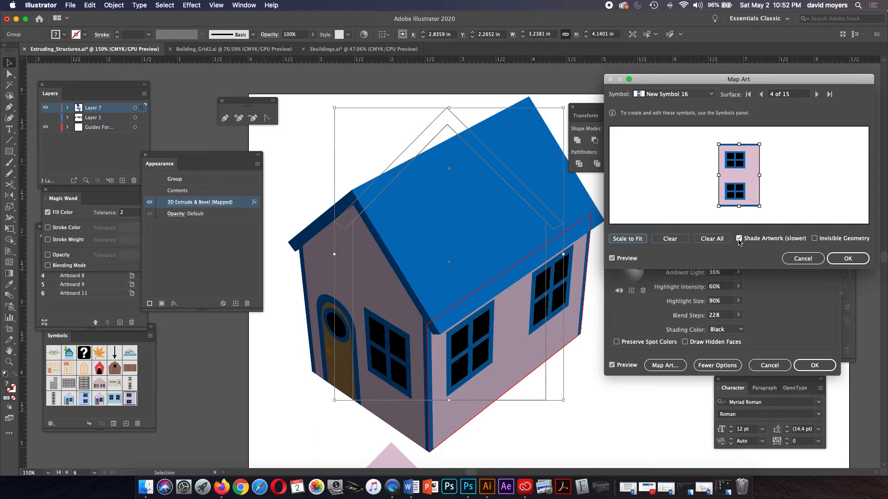
pyautogui.click(844, 258)
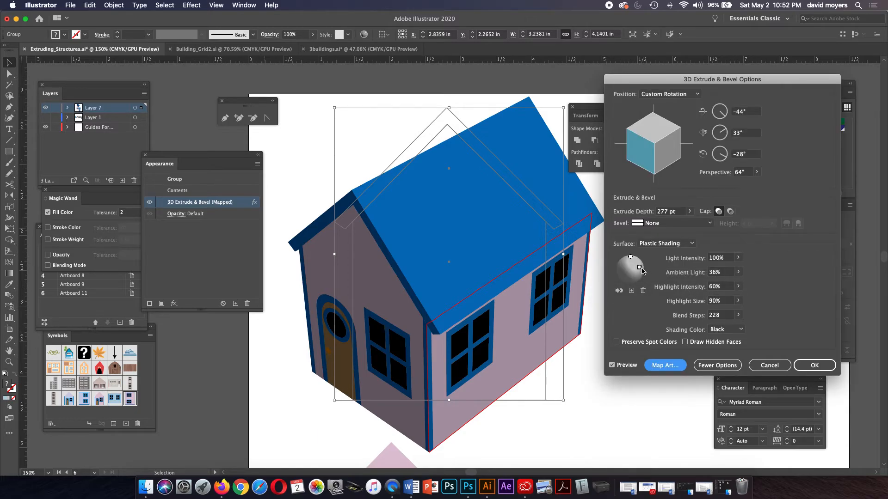
# Step: Move the lower light to the left edge of the shading sphere, apply the 3D effect, and deselect the house
pyautogui.moveTo(640, 268); pyautogui.dragTo(618, 269)
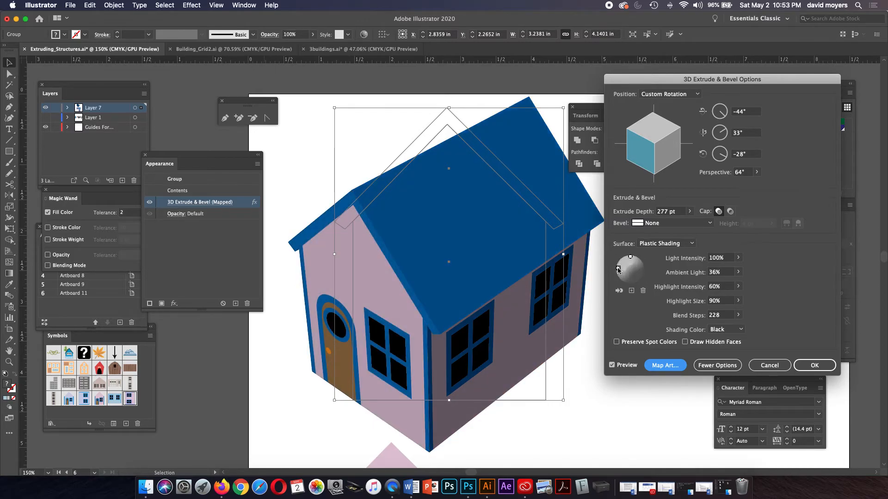
pyautogui.click(814, 365)
pyautogui.click(637, 290)
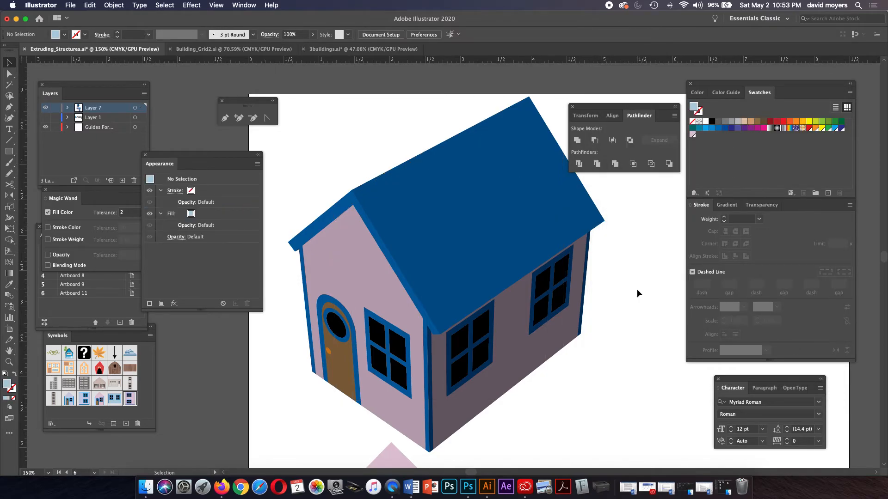
# Step: Show Layer 1 and hide Layer 7
pyautogui.press('super+minus')
pyautogui.press('super+minus')
pyautogui.press('super+minus')
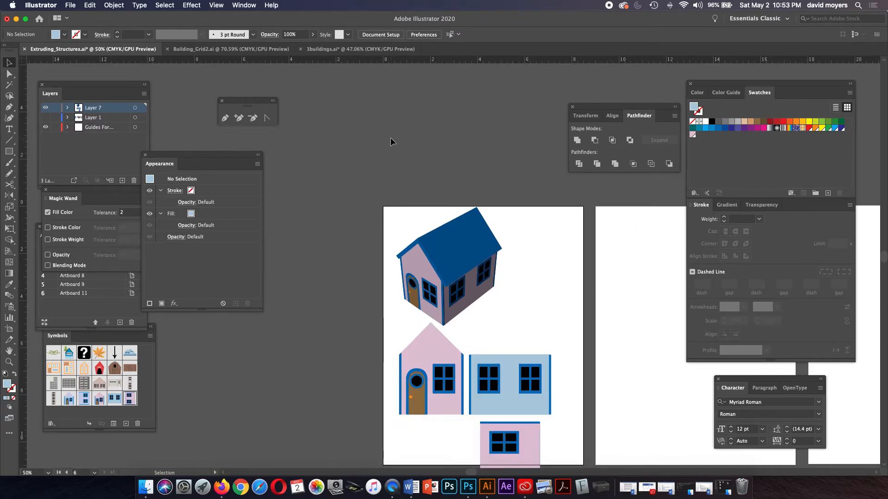
pyautogui.click(45, 118)
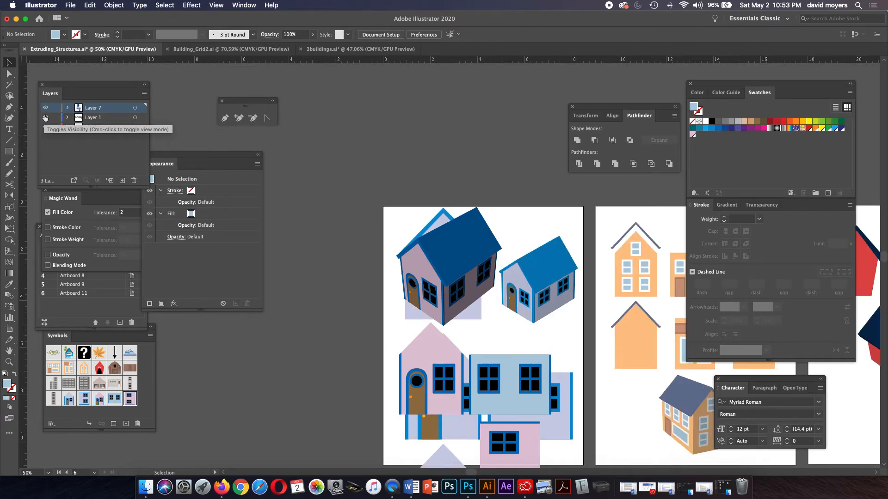
pyautogui.click(45, 108)
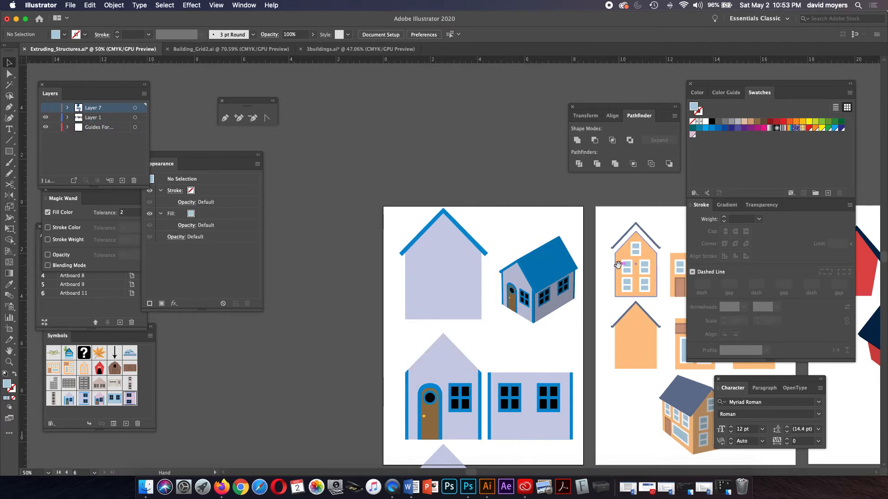
# Step: Examine the orange 3D house and the red Fido doghouse on the neighboring artboards
pyautogui.moveTo(626, 273); pyautogui.dragTo(395, 232)
pyautogui.press('z')
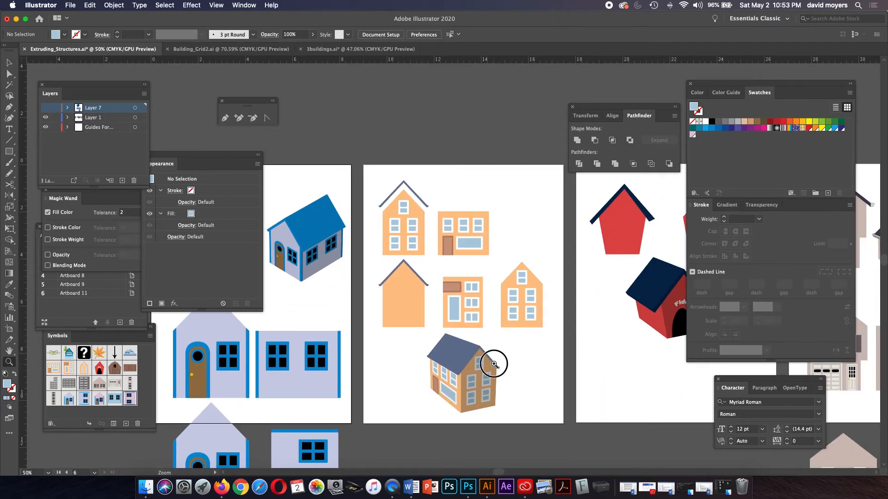
pyautogui.click(491, 362)
pyautogui.click(426, 288)
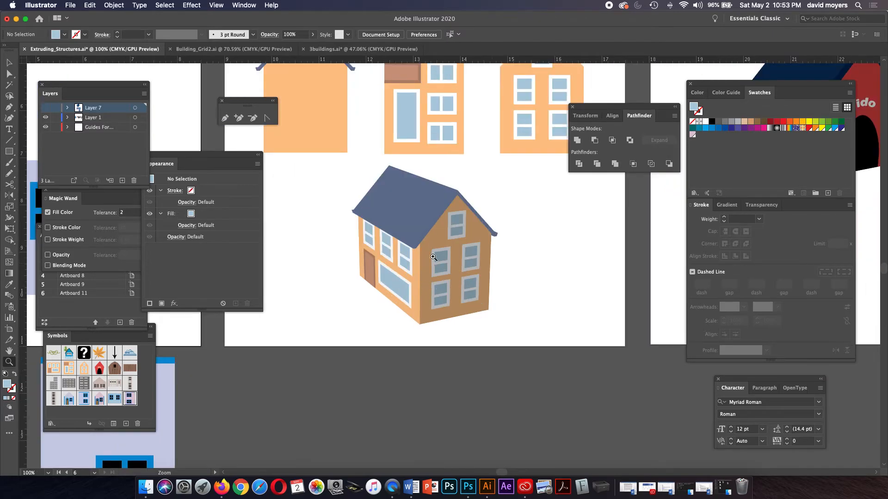
pyautogui.press('space')
pyautogui.moveTo(446, 256); pyautogui.dragTo(426, 279)
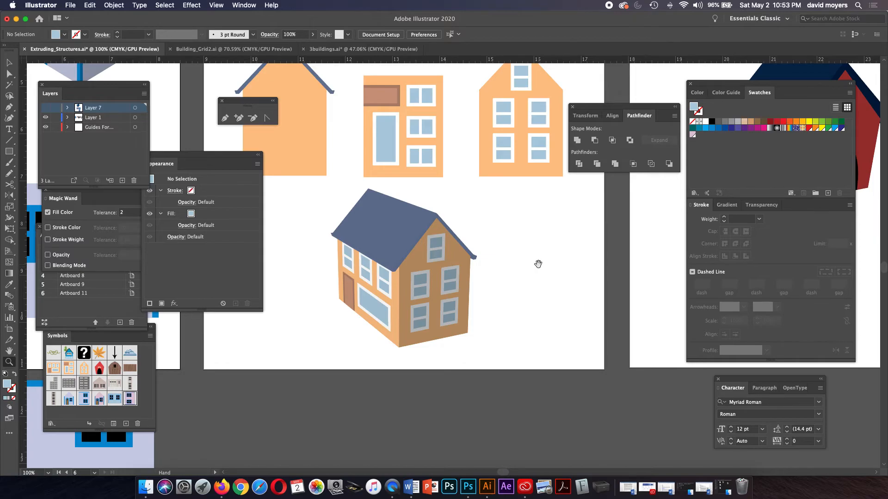
pyautogui.moveTo(539, 264); pyautogui.dragTo(331, 321)
pyautogui.moveTo(517, 293); pyautogui.dragTo(376, 346)
pyautogui.moveTo(470, 287)
pyautogui.mouseDown()
pyautogui.moveTo(448, 345)
pyautogui.moveTo(456, 338)
pyautogui.moveTo(455, 349)
pyautogui.mouseUp()
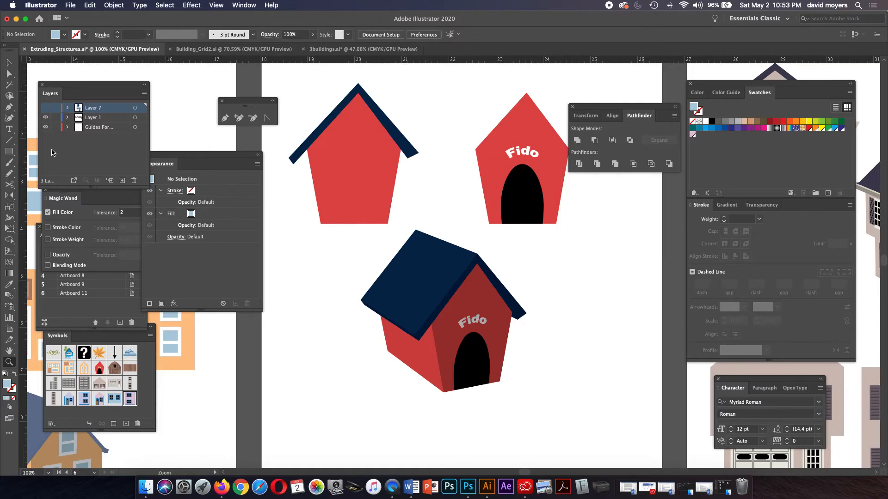
# Step: Add the text "fido" at 12 pt on Layer 1, in the blank area beside the 3D doghouse
pyautogui.click(9, 129)
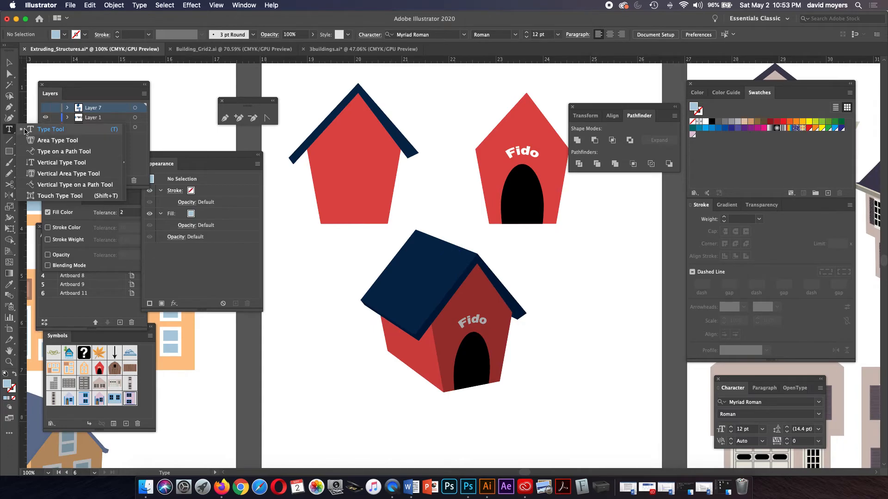
pyautogui.click(47, 129)
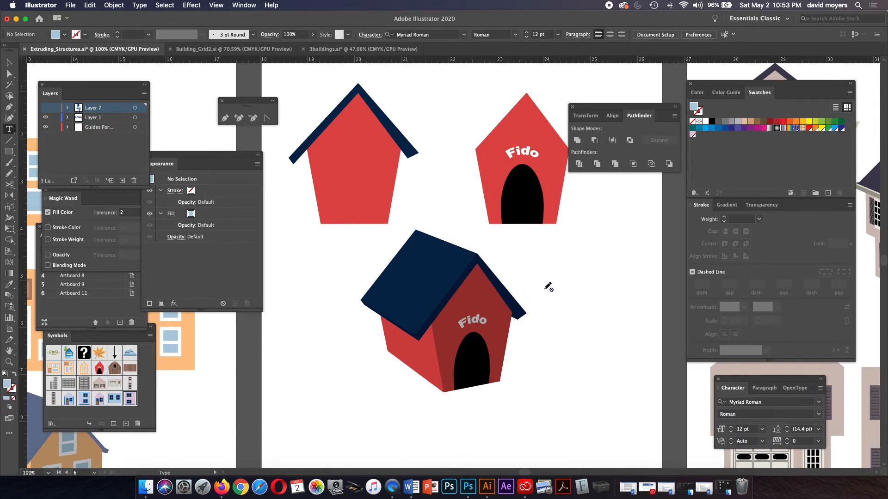
pyautogui.click(120, 118)
pyautogui.click(554, 260)
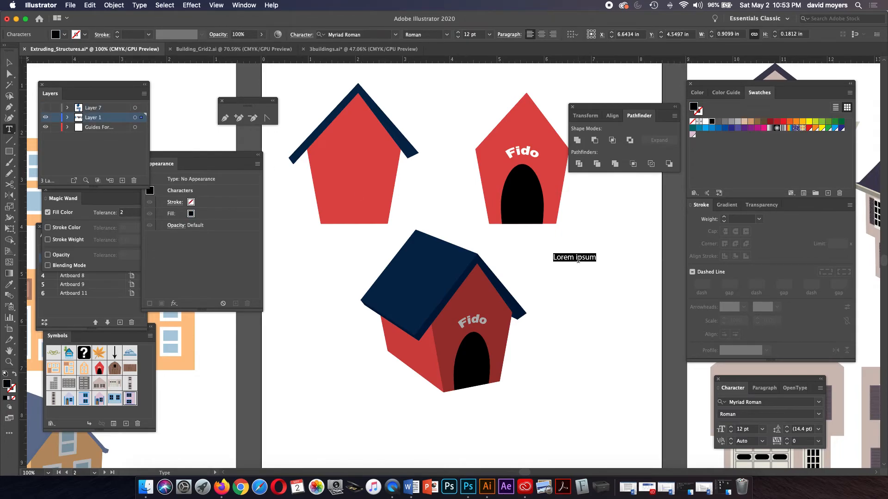
pyautogui.write('f')
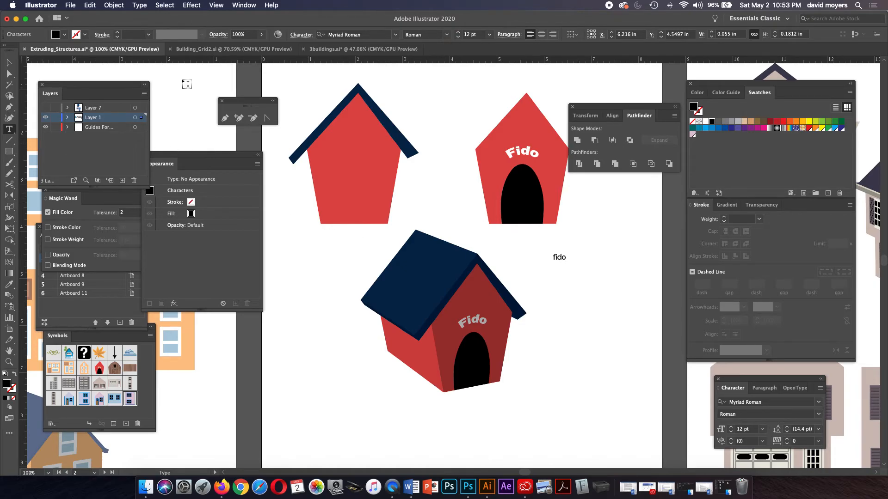
pyautogui.click(458, 32)
pyautogui.click(458, 32)
pyautogui.click(458, 32)
pyautogui.click(5, 62)
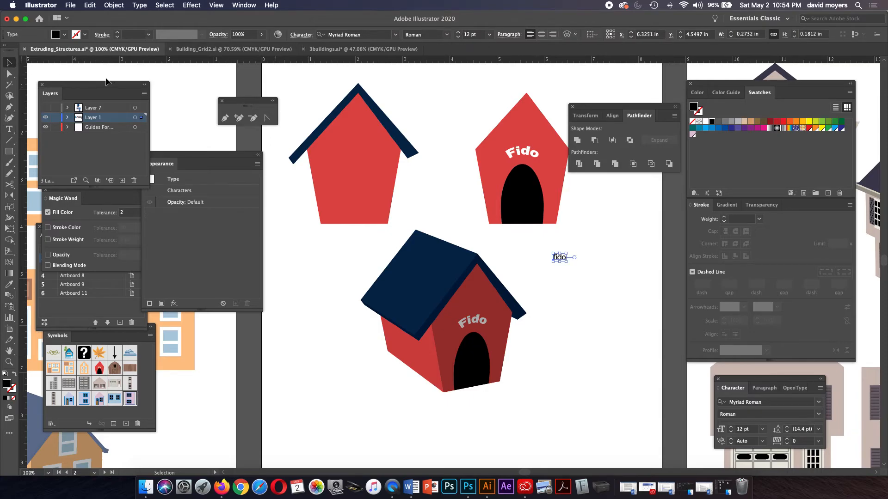
# Step: Increase the font size of the fido text to 31 pt
pyautogui.click(458, 33)
pyautogui.click(457, 33)
pyautogui.click(457, 32)
pyautogui.click(458, 32)
pyautogui.click(458, 32)
pyautogui.click(458, 33)
pyautogui.click(458, 32)
pyautogui.click(458, 32)
pyautogui.doubleClick(458, 33)
pyautogui.doubleClick(457, 32)
pyautogui.doubleClick(458, 32)
pyautogui.doubleClick(458, 33)
pyautogui.click(458, 33)
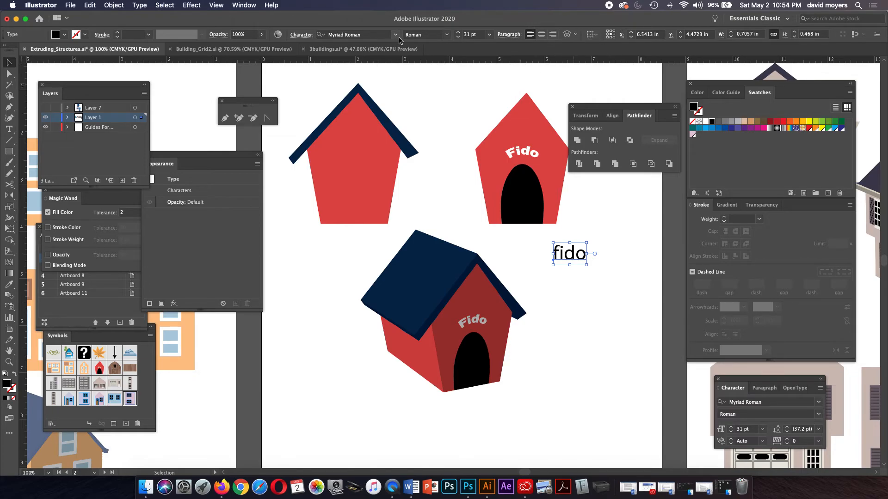
# Step: Bring the character settings close to the fido text and change its font to Neon 80s
pyautogui.press('super+t')
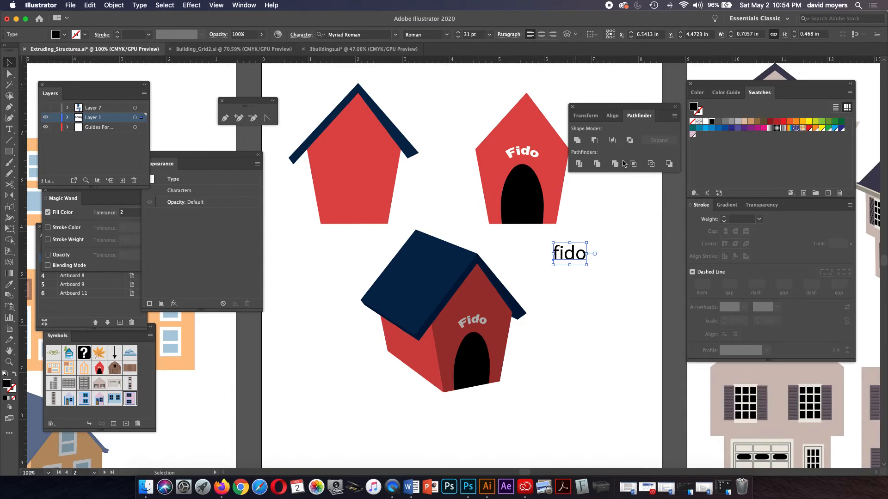
pyautogui.press('super+t')
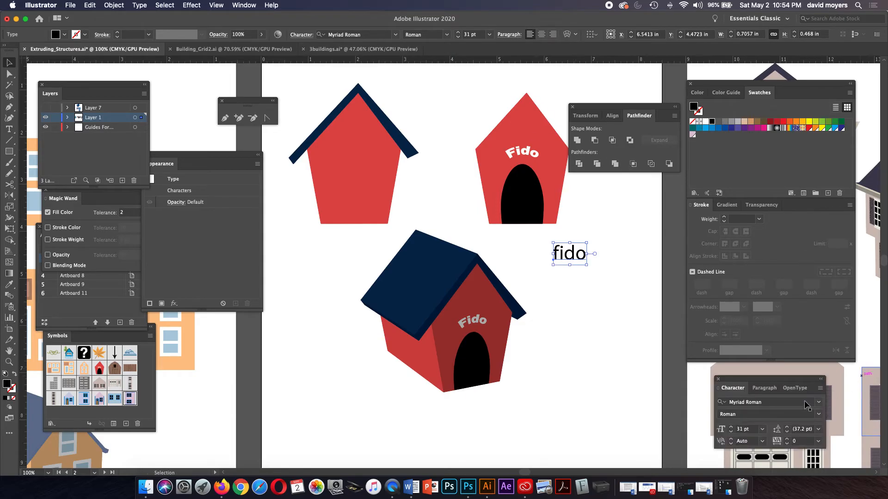
pyautogui.moveTo(780, 390); pyautogui.dragTo(623, 321)
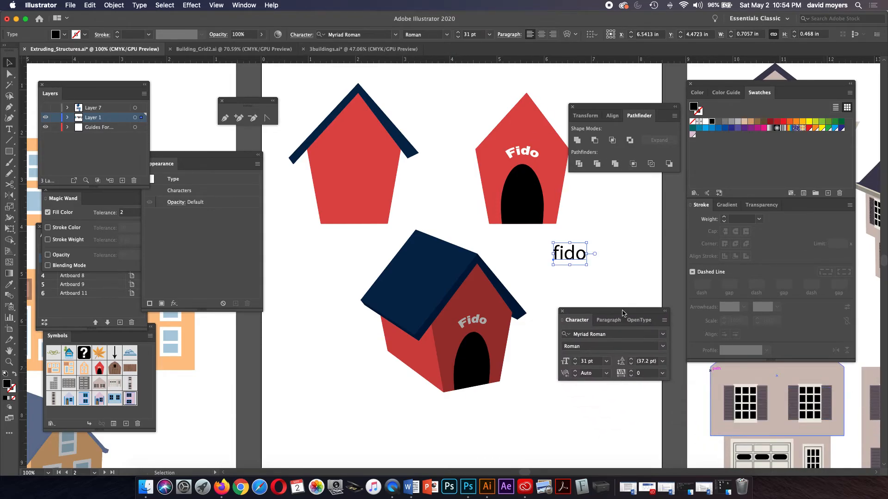
pyautogui.click(663, 350)
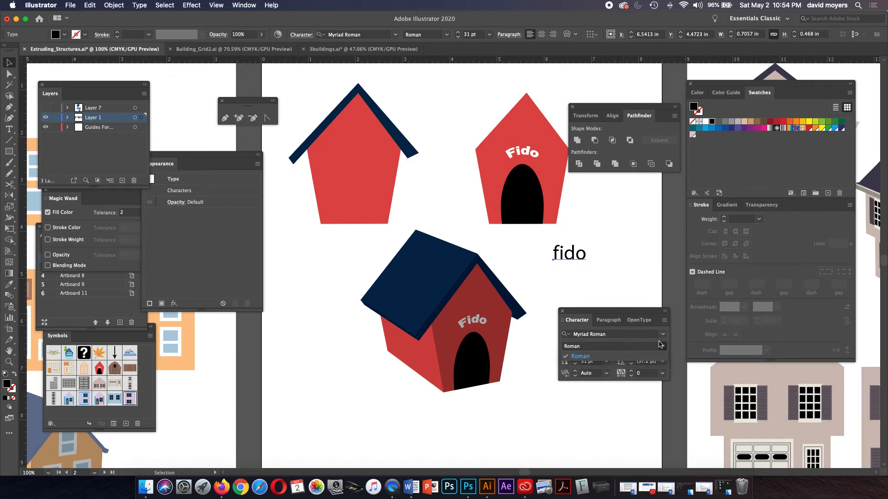
pyautogui.click(664, 335)
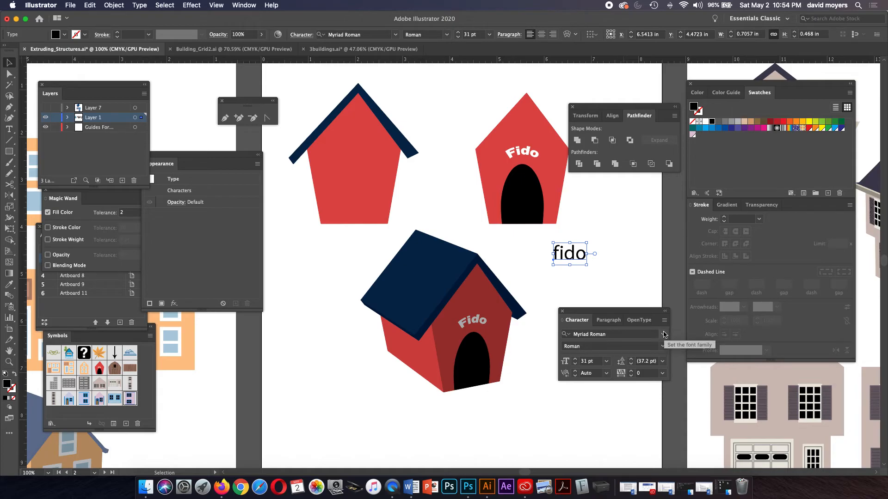
pyautogui.click(664, 334)
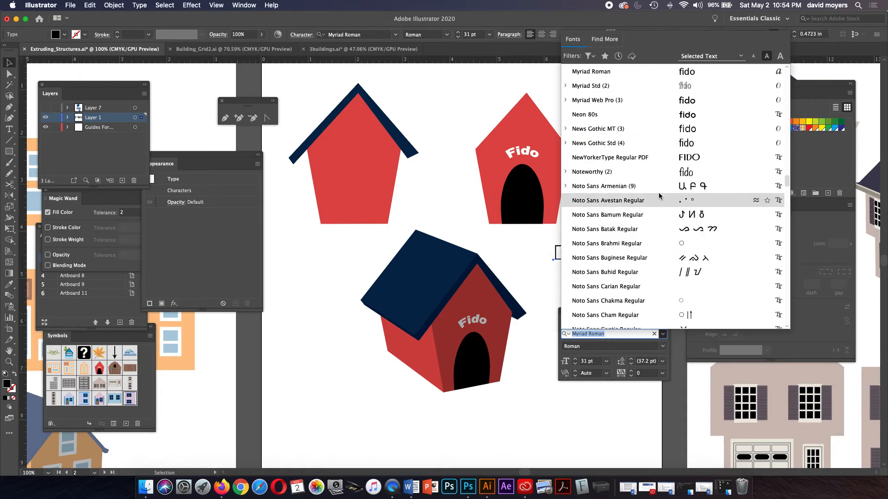
pyautogui.click(627, 116)
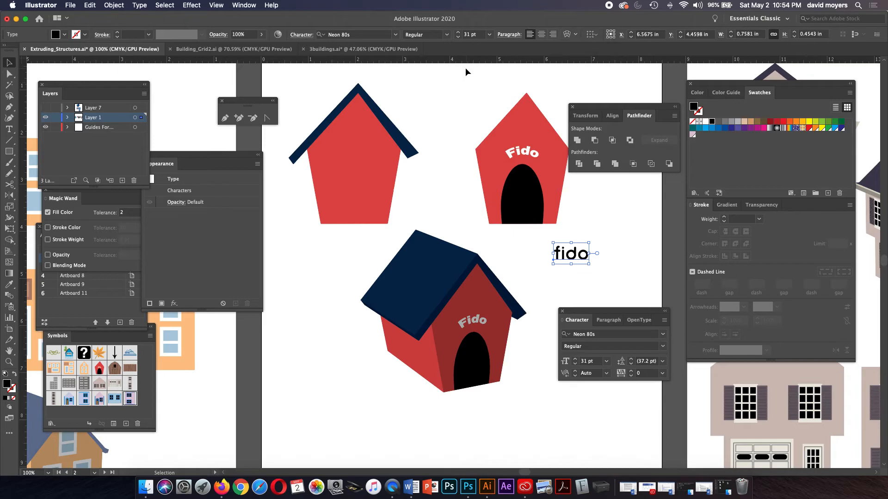
# Step: Preview a horizontal Arc warp with a 46% bend on the fido text
pyautogui.click(570, 35)
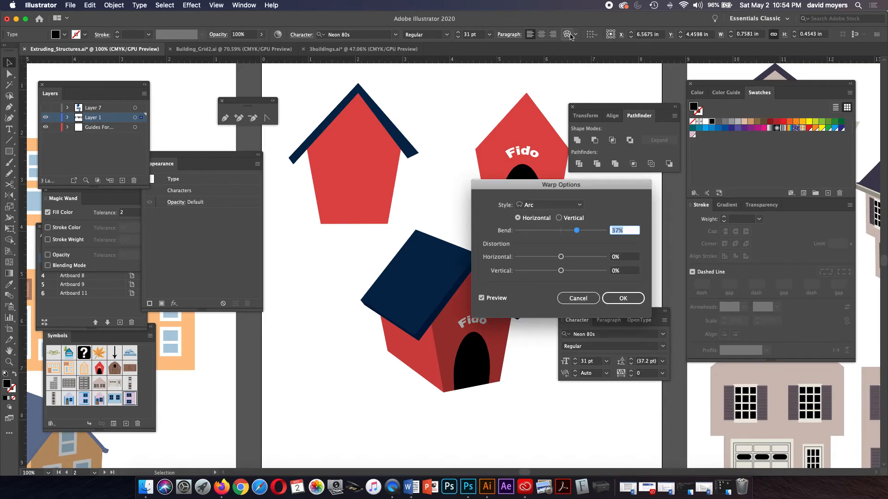
pyautogui.moveTo(516, 183); pyautogui.dragTo(291, 123)
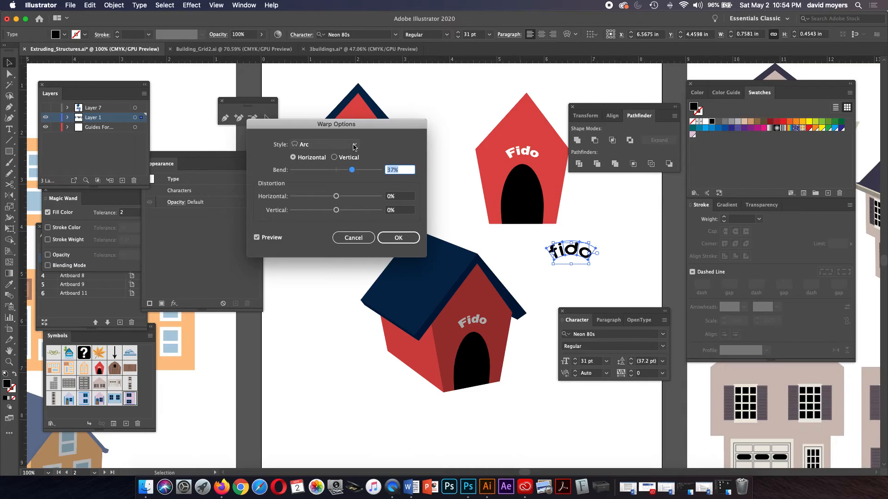
pyautogui.moveTo(352, 170); pyautogui.dragTo(356, 171)
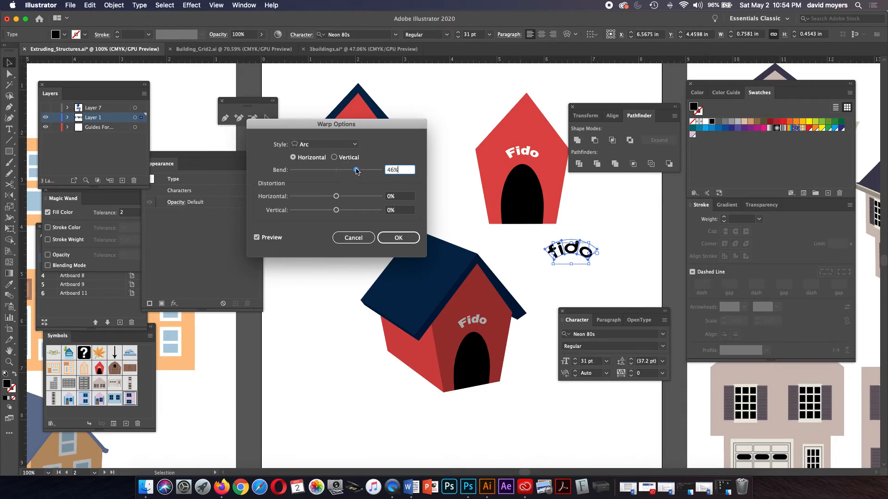
# Step: Try the Arc Lower, Arc Upper, Arch and Rise warp styles on the fido text
pyautogui.click(336, 145)
pyautogui.click(332, 164)
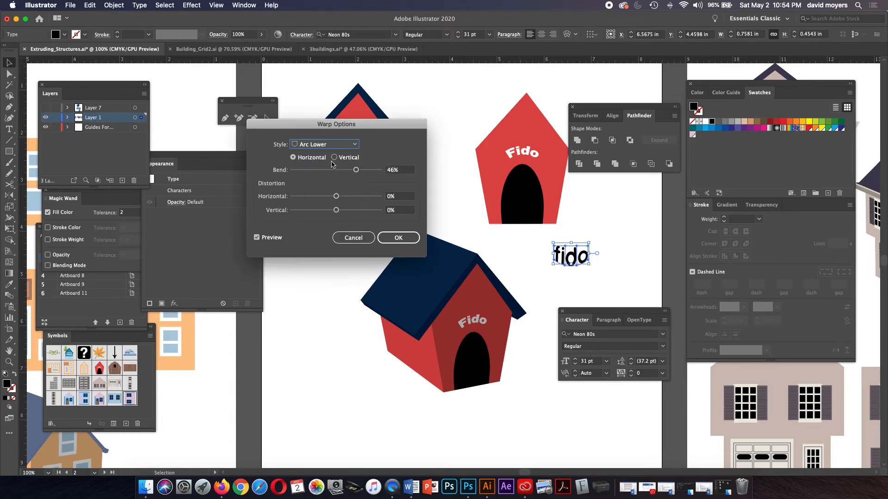
pyautogui.click(327, 144)
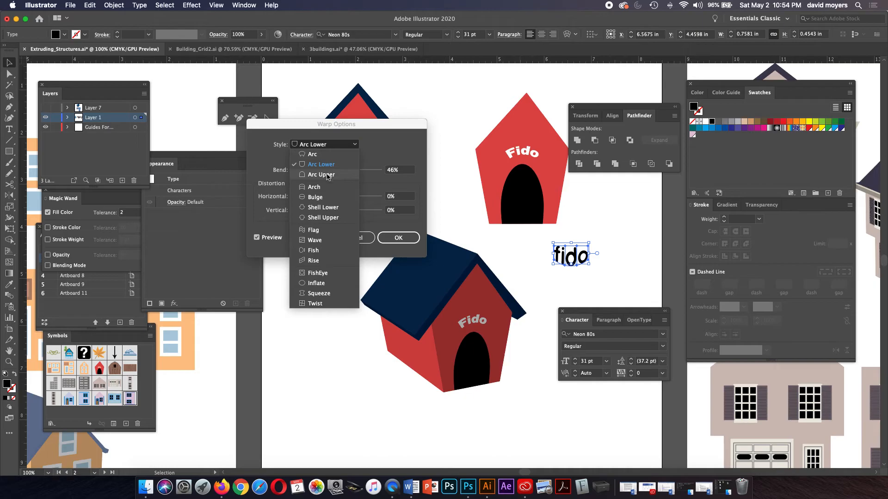
pyautogui.click(327, 176)
pyautogui.click(329, 146)
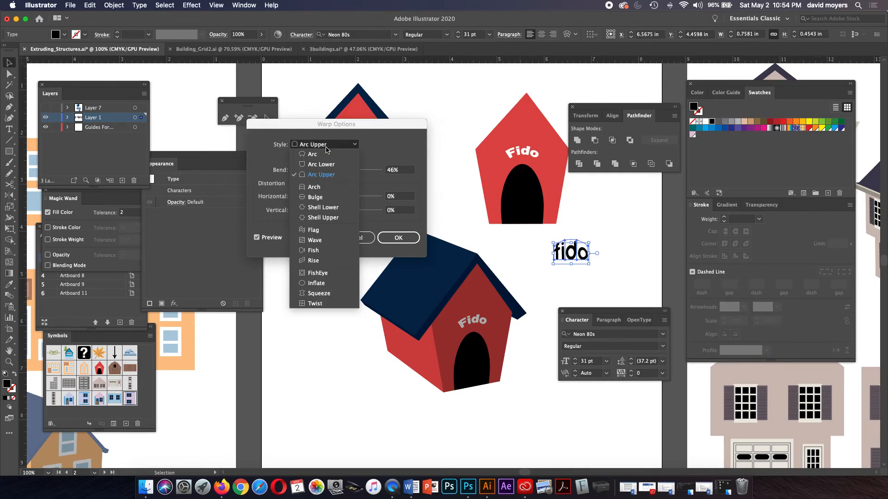
pyautogui.click(323, 187)
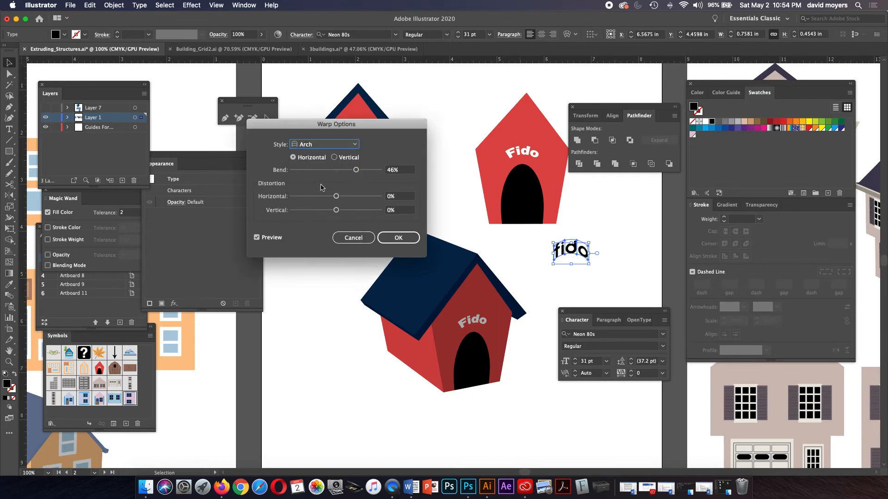
pyautogui.click(327, 144)
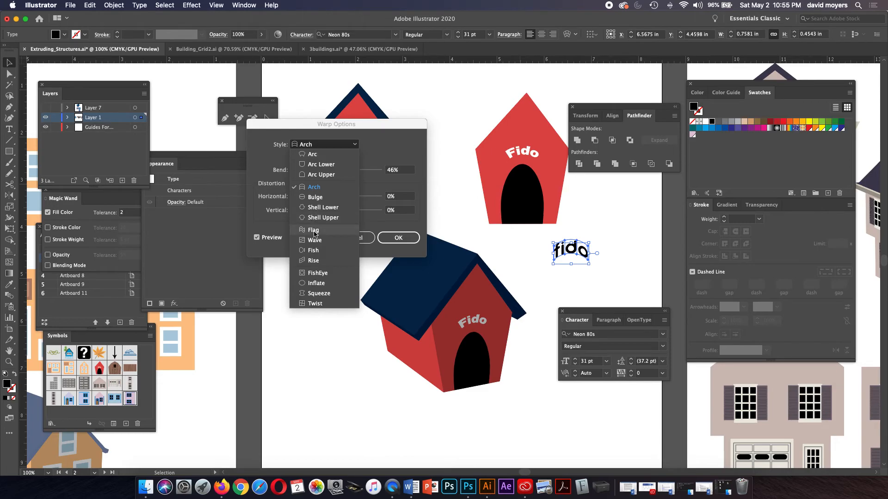
pyautogui.click(316, 260)
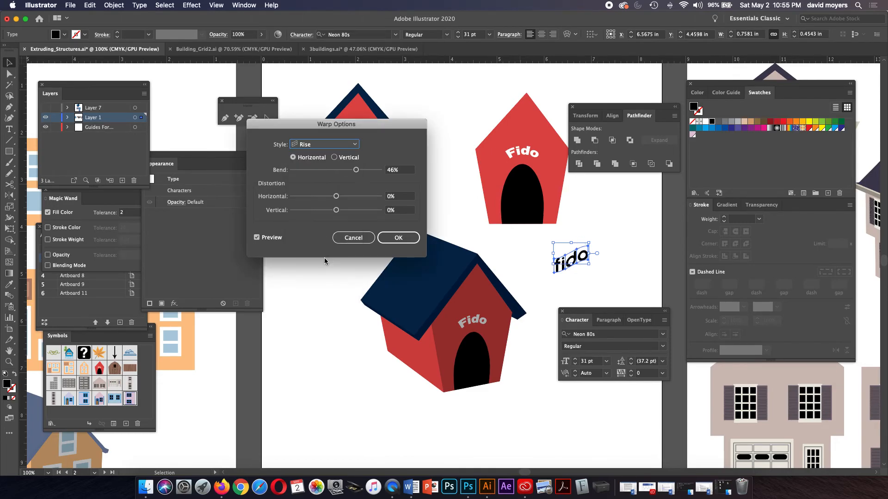
# Step: Apply a Bulge warp with -4% horizontal distortion to the fido text, and delete the warped text
pyautogui.click(322, 144)
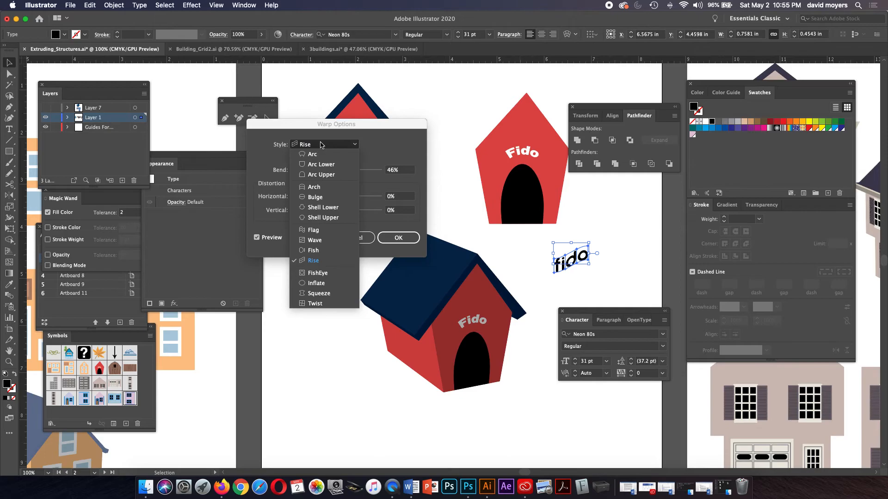
pyautogui.click(318, 198)
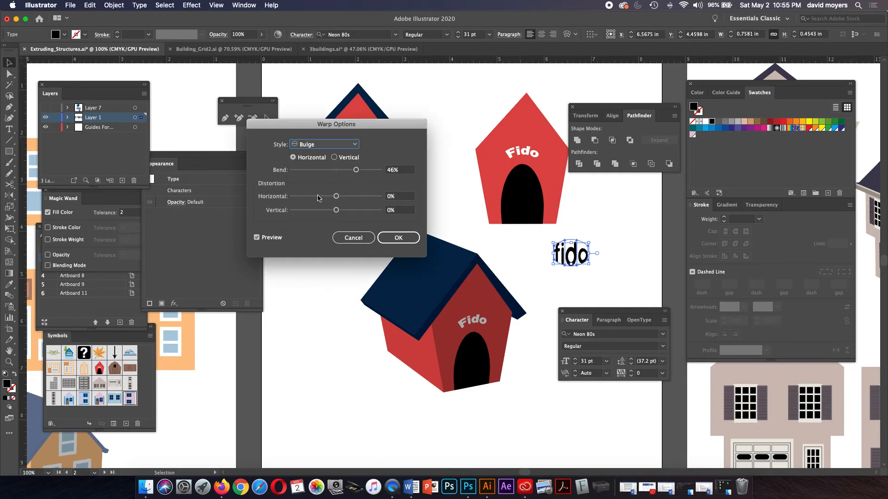
pyautogui.moveTo(336, 196); pyautogui.dragTo(334, 196)
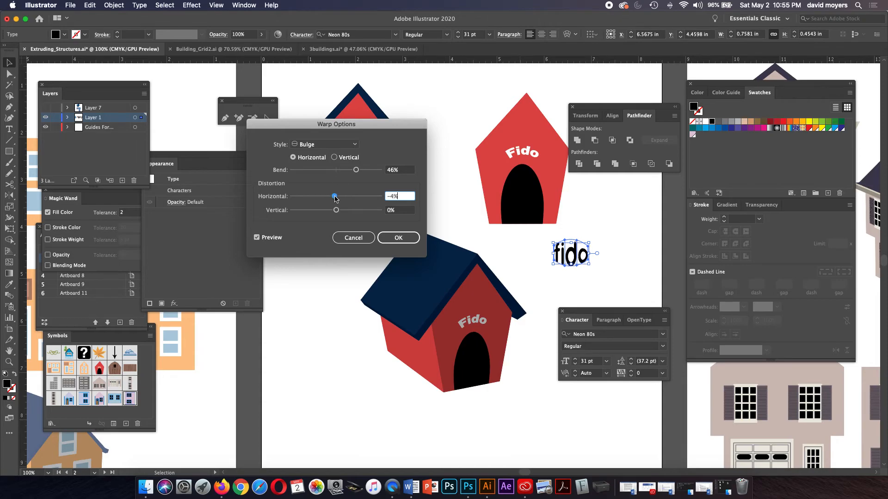
pyautogui.click(388, 238)
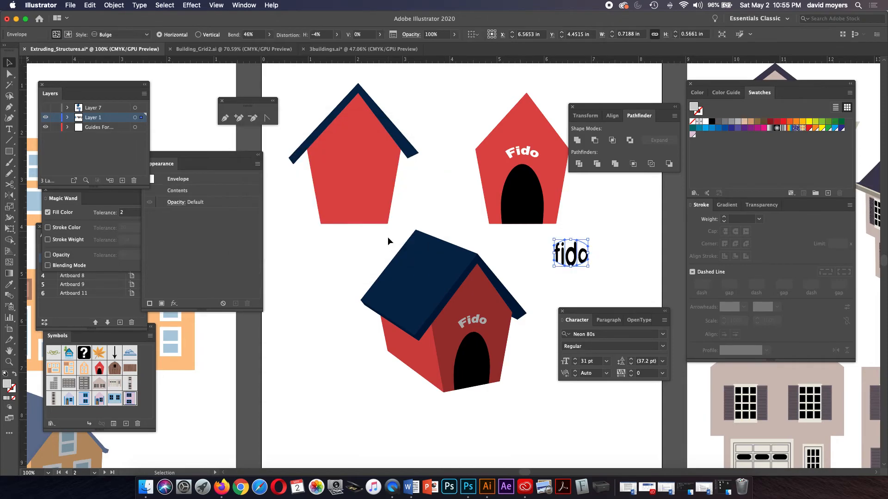
pyautogui.press('Delete')
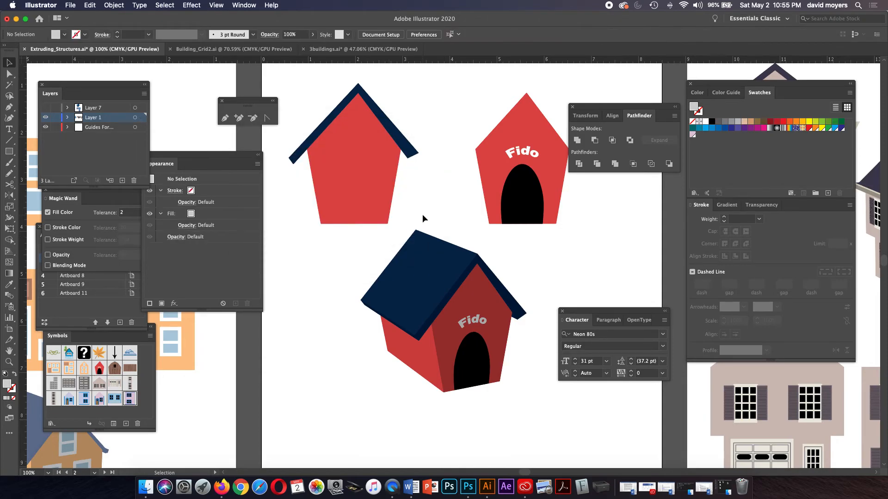
# Step: Examine the beige two-story 3D house, its flat wall artwork, and the separate wall pieces below the artboard
pyautogui.moveTo(584, 240); pyautogui.dragTo(361, 221)
pyautogui.moveTo(455, 222); pyautogui.dragTo(341, 206)
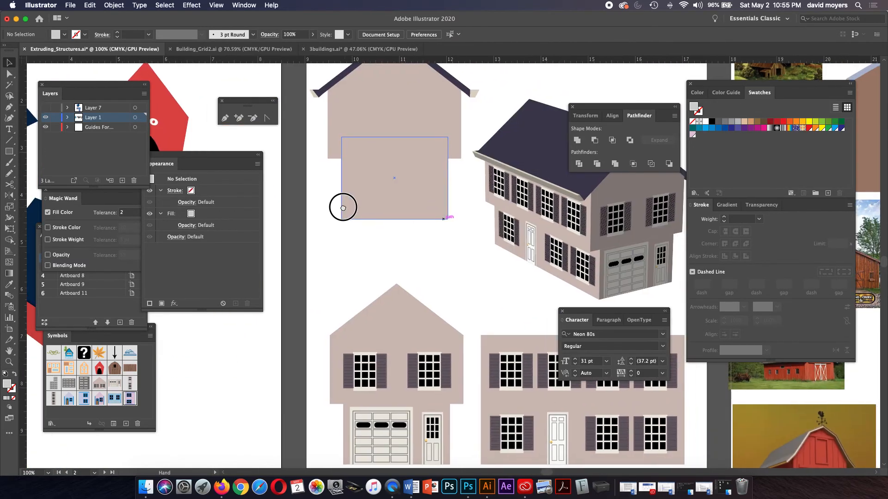
pyautogui.moveTo(404, 223); pyautogui.dragTo(388, 221)
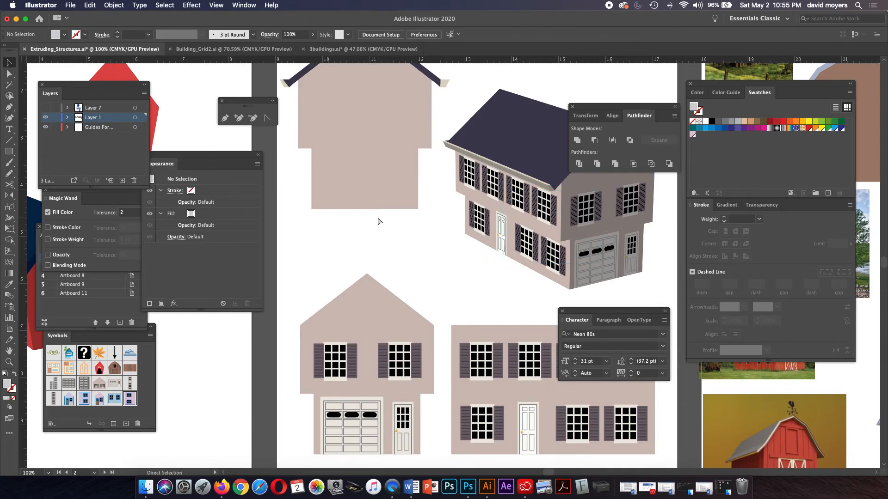
pyautogui.press('super+minus')
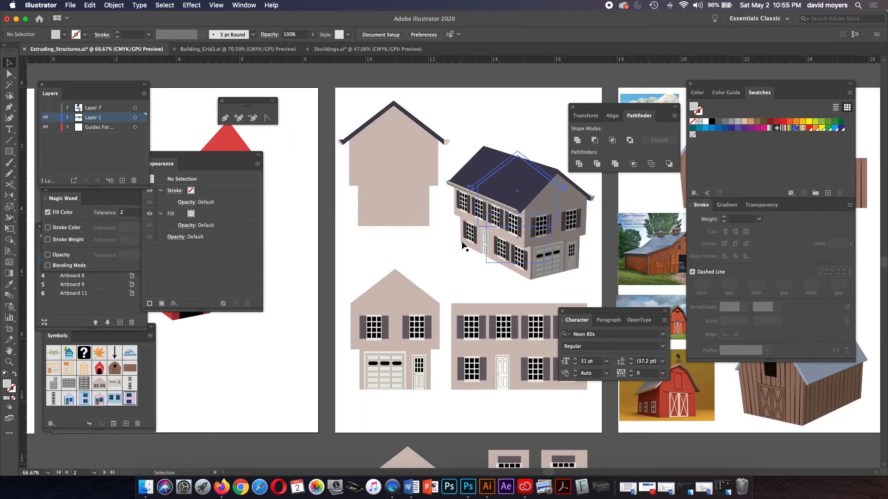
pyautogui.moveTo(442, 253); pyautogui.dragTo(428, 251)
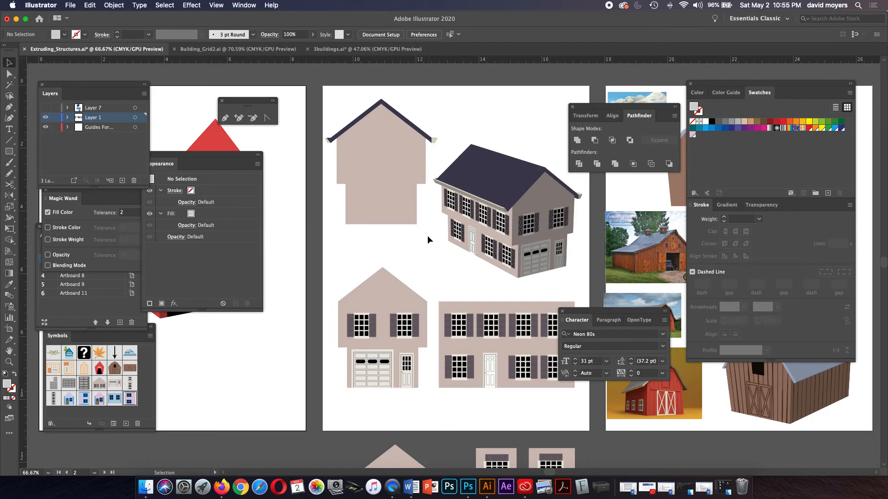
pyautogui.click(395, 152)
pyautogui.moveTo(432, 230); pyautogui.dragTo(408, 110)
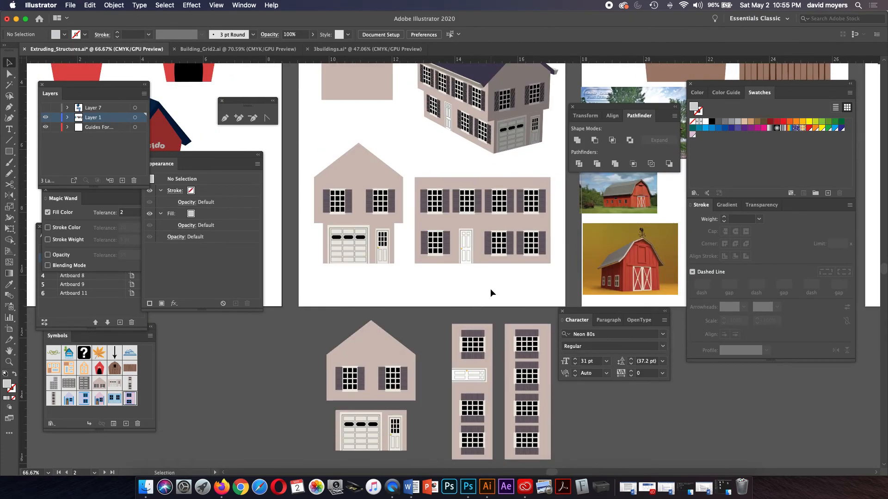
pyautogui.scroll(5, 456, 232)
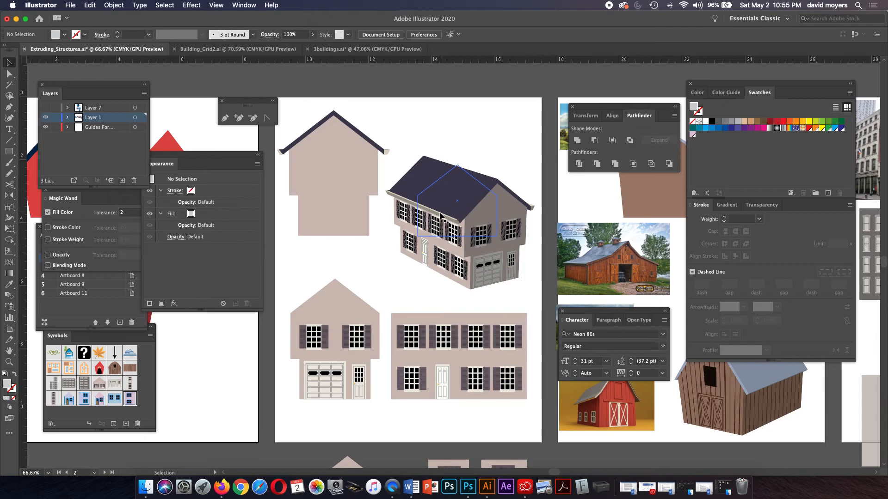
# Step: Open the Map Art settings of the beige 3D house's Extrude & Bevel effect and review its lower-story wall surfaces
pyautogui.click(447, 215)
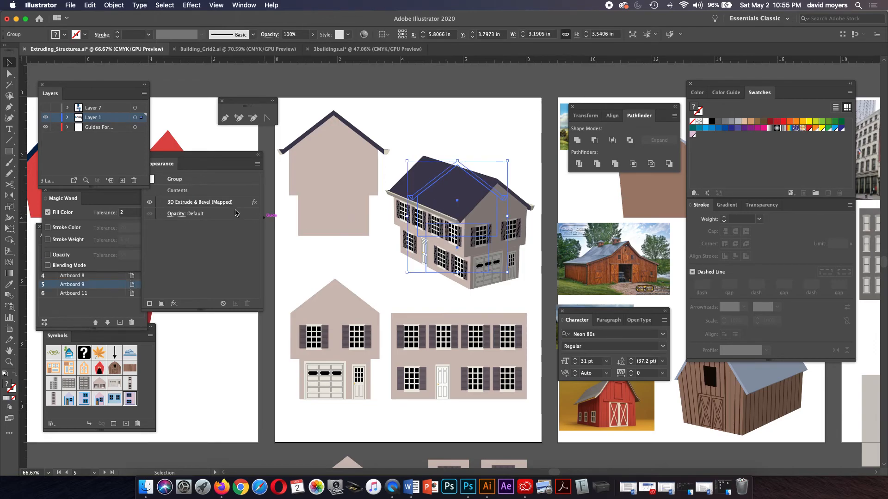
pyautogui.click(221, 203)
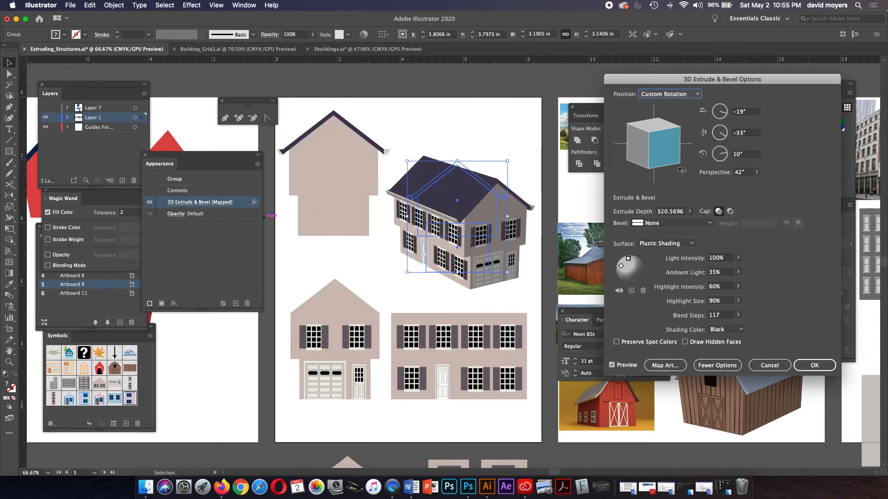
pyautogui.click(665, 364)
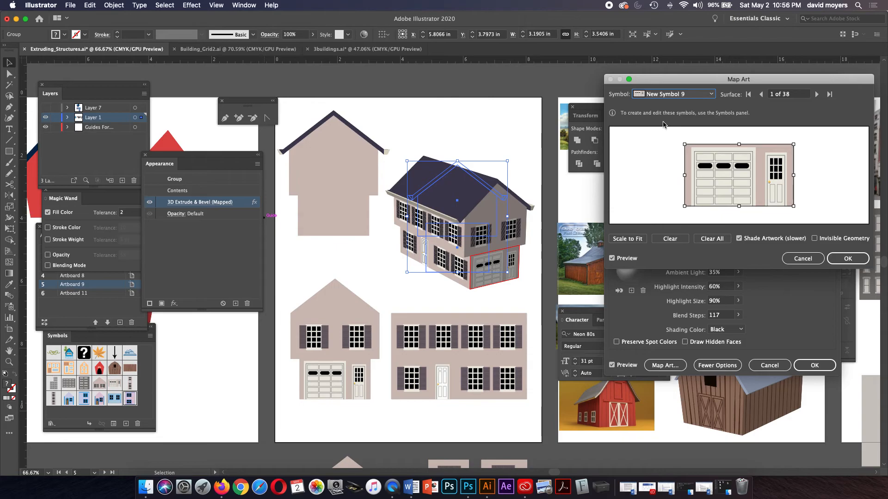
pyautogui.click(816, 94)
pyautogui.click(816, 94)
pyautogui.click(816, 94)
pyautogui.click(816, 95)
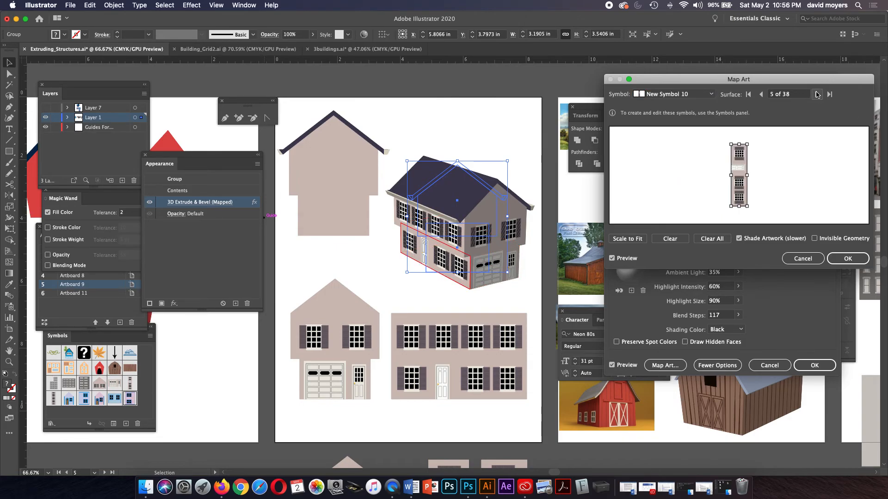
pyautogui.click(816, 94)
pyautogui.click(816, 94)
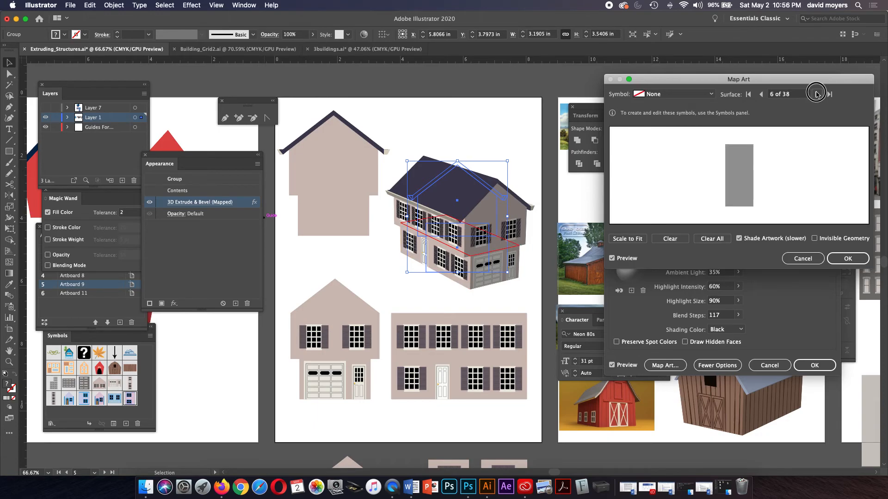
# Step: Review the house's upper-story mapped surfaces up to surface 14 of 38, and close the 3D settings without applying changes
pyautogui.click(816, 94)
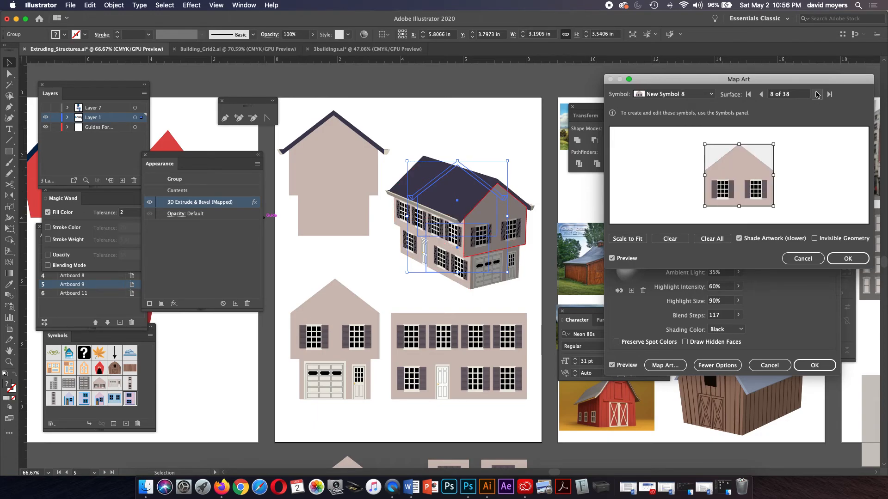
pyautogui.click(816, 95)
pyautogui.click(816, 94)
pyautogui.click(816, 94)
pyautogui.click(816, 94)
pyautogui.click(816, 94)
pyautogui.click(815, 94)
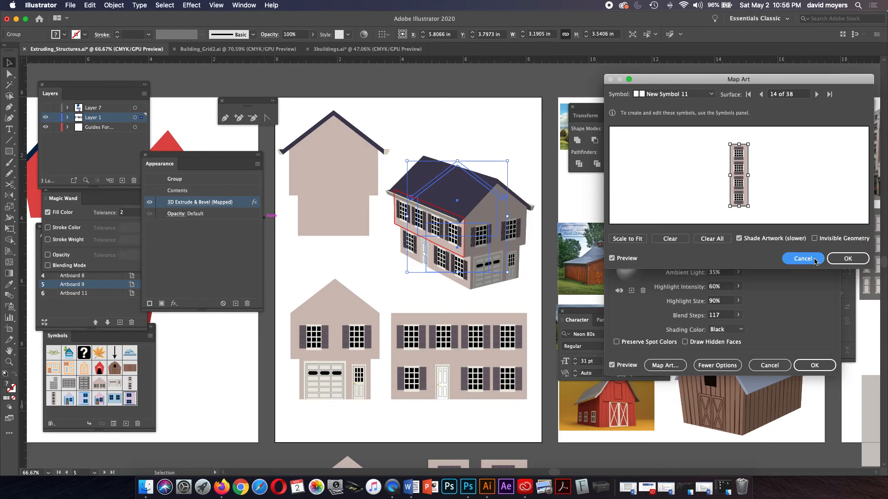
pyautogui.click(844, 255)
pyautogui.click(780, 364)
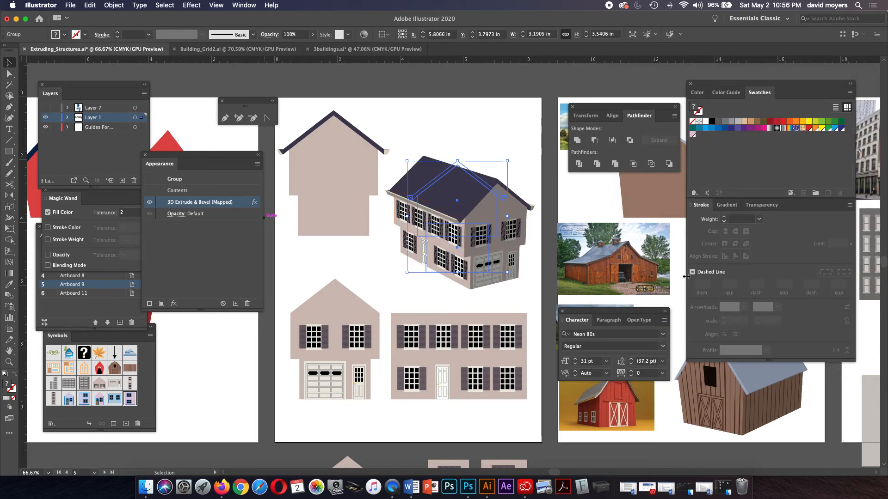
# Step: Inspect the barn artboard and the vertical plank lines of its flat side-wall artwork
pyautogui.press('space')
pyautogui.moveTo(662, 234); pyautogui.dragTo(392, 230)
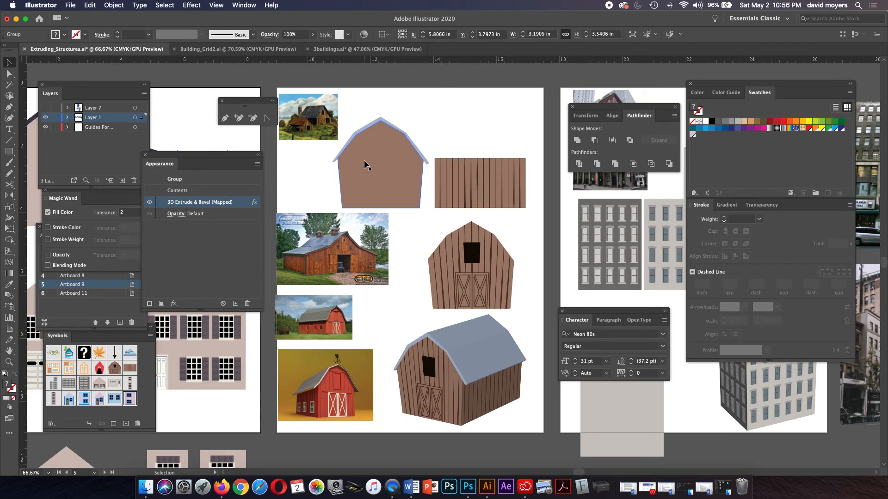
pyautogui.click(455, 183)
pyautogui.click(521, 192)
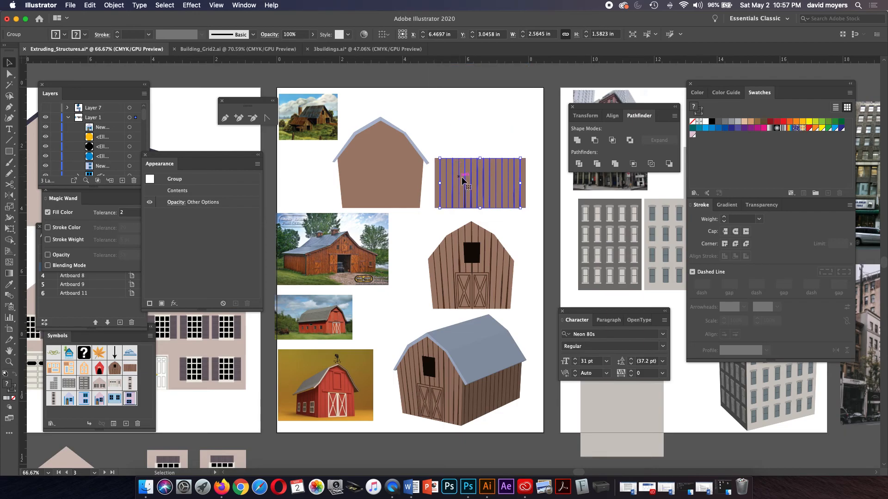
pyautogui.click(523, 225)
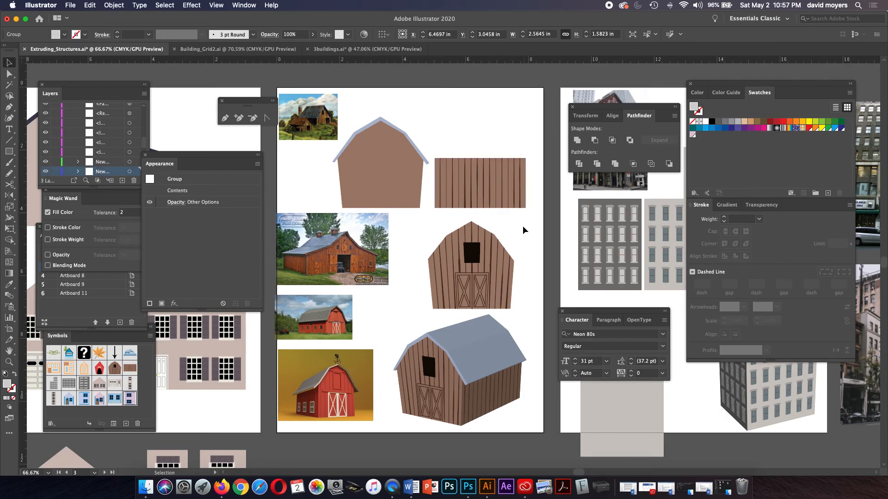
# Step: Examine the plank side wall, the barn front with its doors and window, and the mapped 3D barn up close
pyautogui.press('z')
pyautogui.click(503, 210)
pyautogui.click(406, 263)
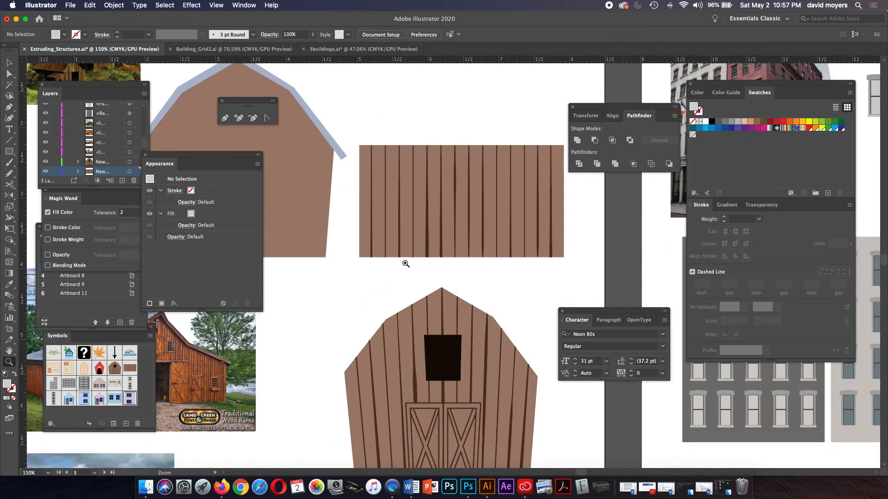
pyautogui.click(431, 251)
pyautogui.scroll(-3, 431, 252)
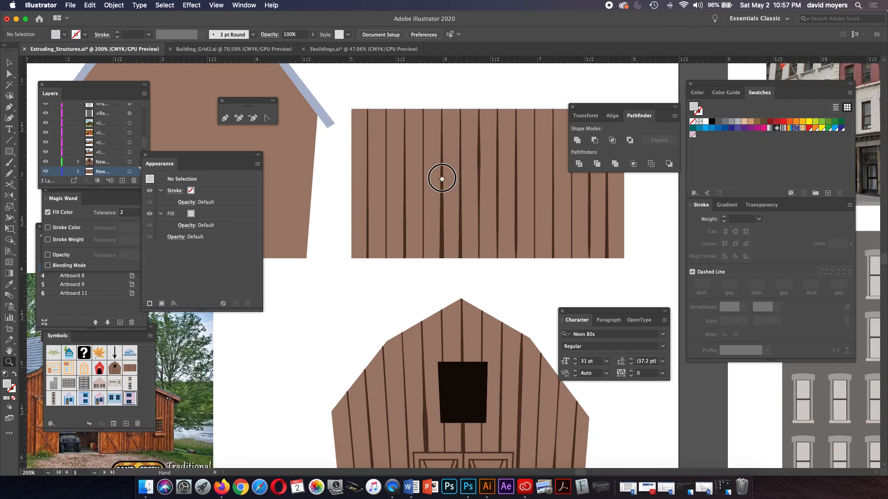
pyautogui.scroll(-4, 423, 208)
pyautogui.scroll(-3, 416, 157)
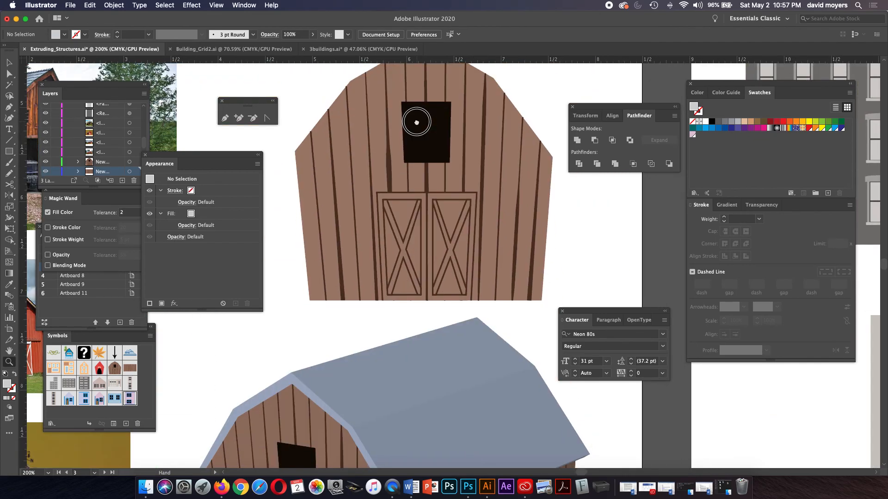
pyautogui.moveTo(352, 76); pyautogui.dragTo(383, 67)
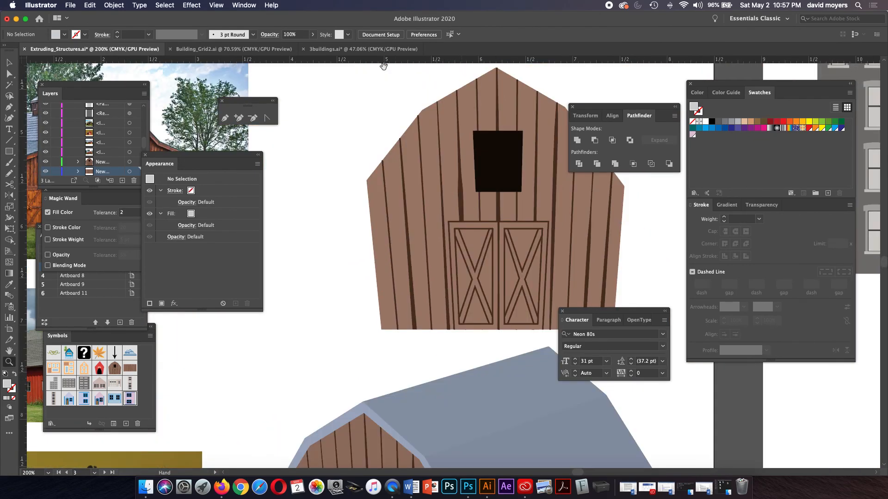
pyautogui.moveTo(441, 135); pyautogui.dragTo(434, 117)
pyautogui.scroll(-10, 434, 117)
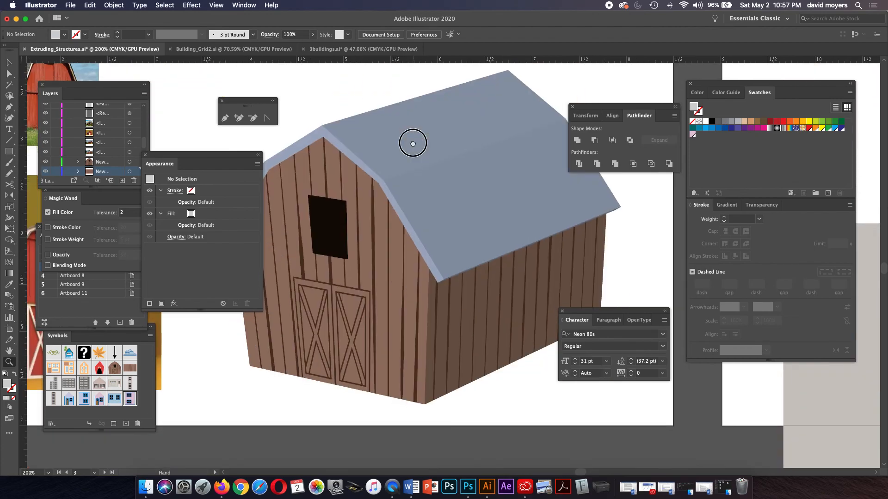
pyautogui.press('super+minus')
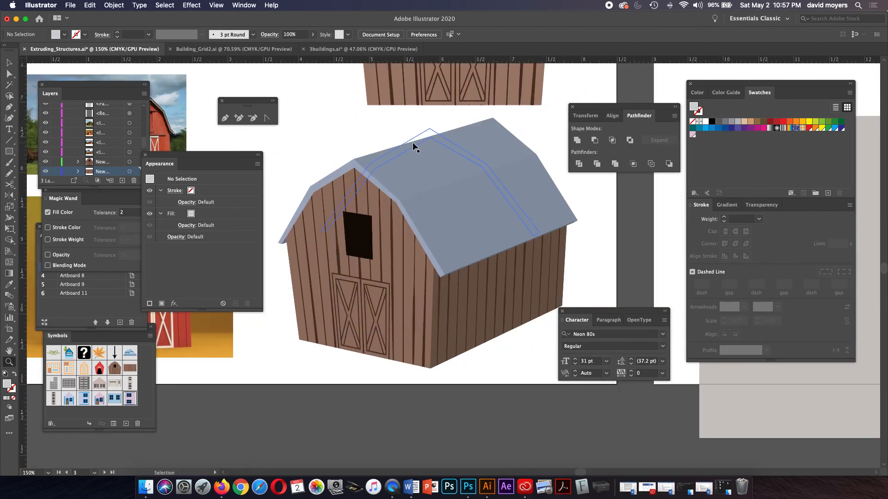
pyautogui.press('super+minus')
pyautogui.press('super+minus')
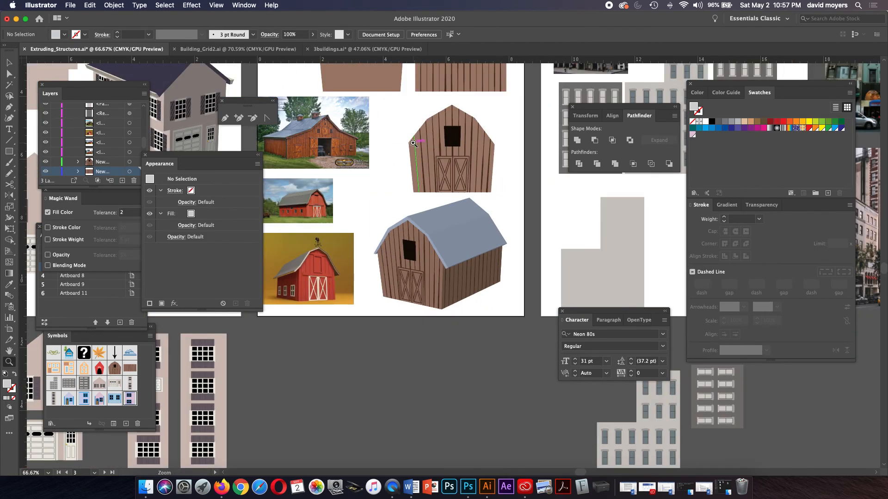
# Step: Examine the stepped city building's artwork, the red brick reference photo, and the single window drawing beside it
pyautogui.moveTo(452, 130); pyautogui.dragTo(281, 192)
pyautogui.moveTo(410, 206); pyautogui.dragTo(387, 209)
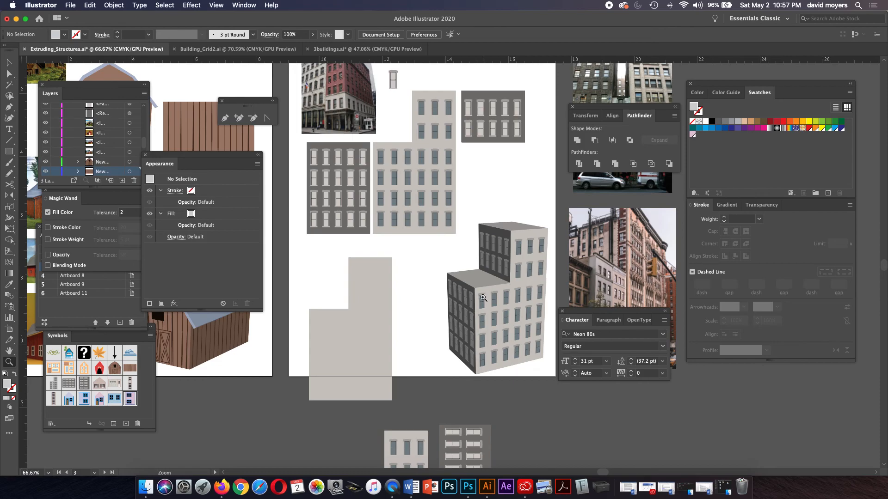
pyautogui.moveTo(513, 215); pyautogui.dragTo(442, 278)
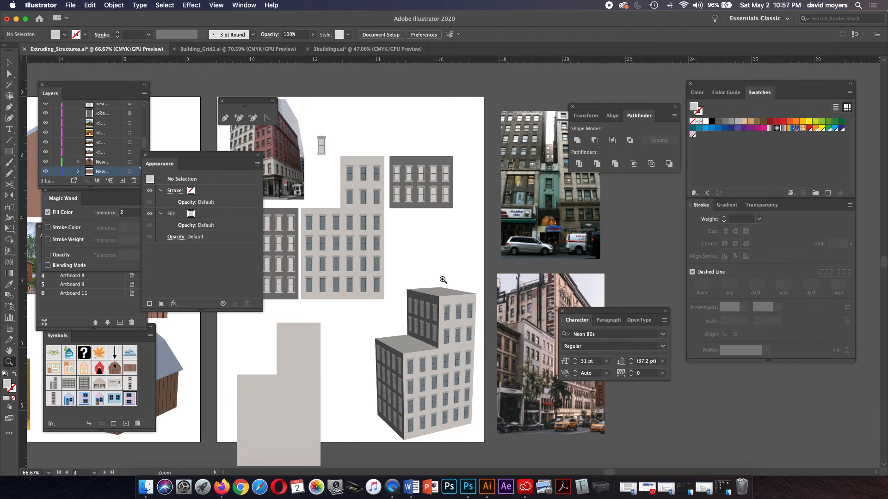
pyautogui.click(313, 164)
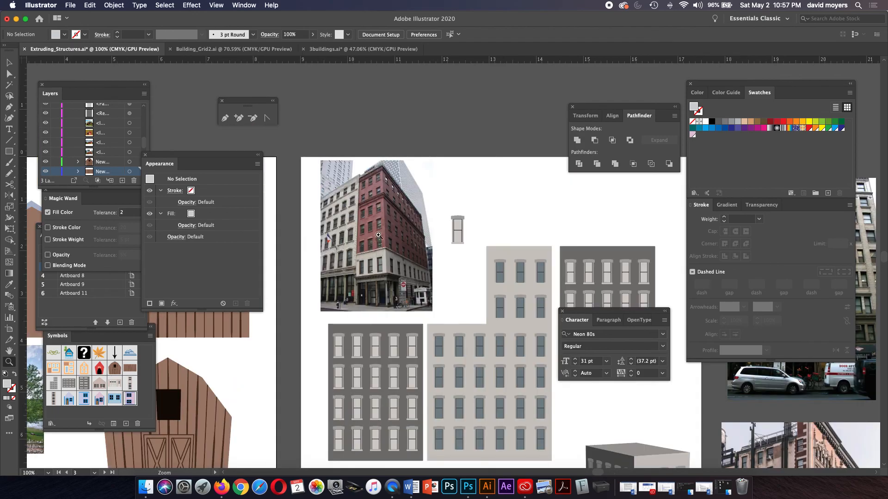
pyautogui.click(407, 263)
pyautogui.click(407, 263)
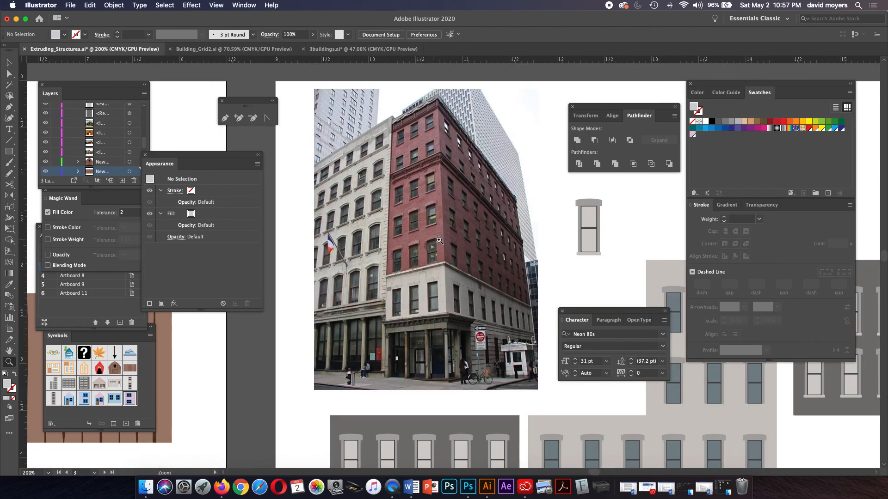
pyautogui.click(440, 240)
pyautogui.click(441, 240)
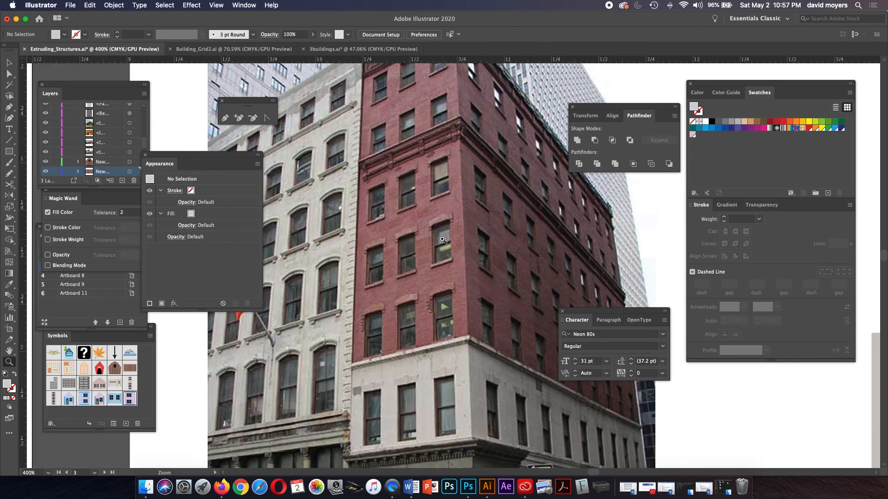
pyautogui.moveTo(477, 239); pyautogui.dragTo(247, 196)
pyautogui.moveTo(479, 219); pyautogui.dragTo(406, 205)
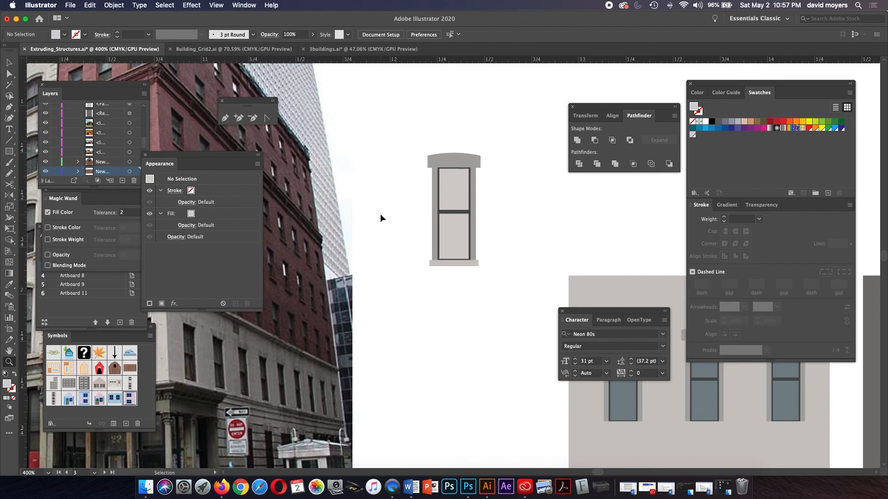
# Step: Open the Map Art settings of the 3D stepped building's Extrude & Bevel effect
pyautogui.press('super+minus')
pyautogui.press('super+minus')
pyautogui.press('super+minus')
pyautogui.press('super+minus')
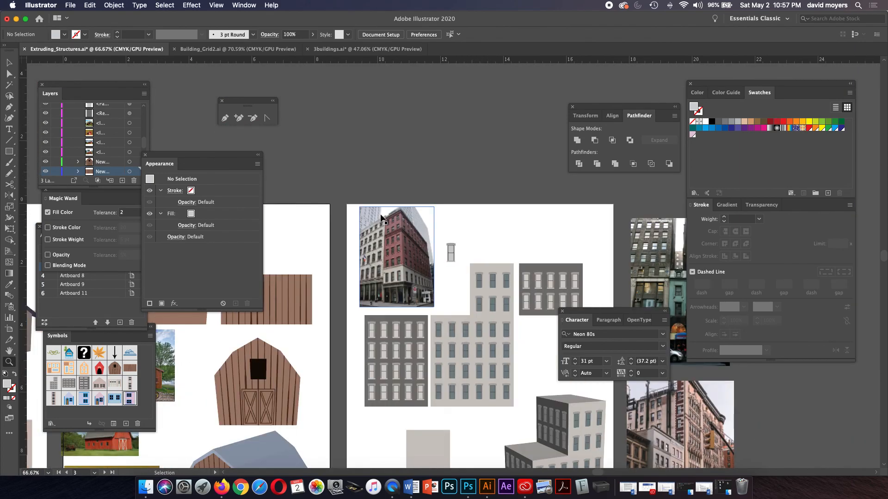
pyautogui.moveTo(386, 232); pyautogui.dragTo(369, 185)
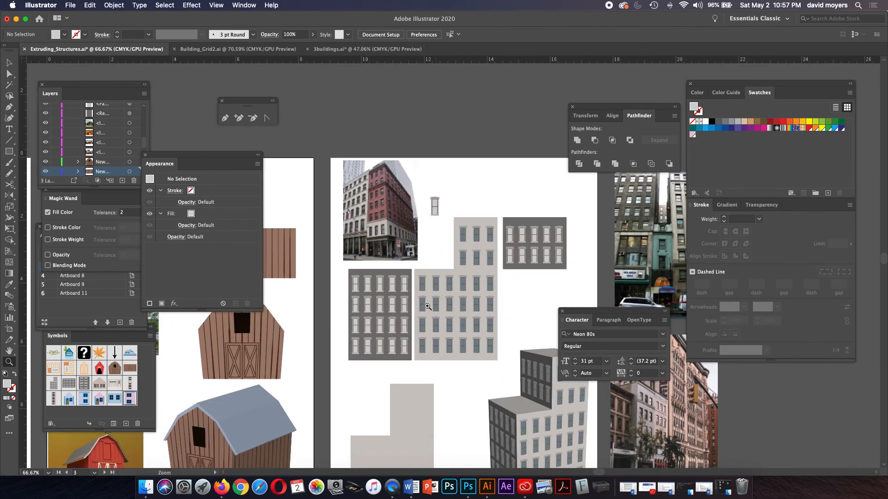
pyautogui.moveTo(492, 328); pyautogui.dragTo(444, 239)
pyautogui.click(14, 65)
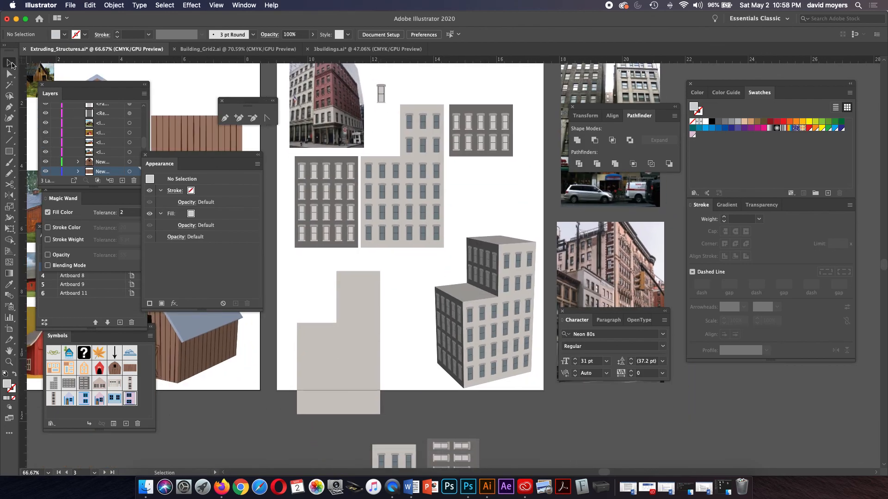
pyautogui.click(490, 284)
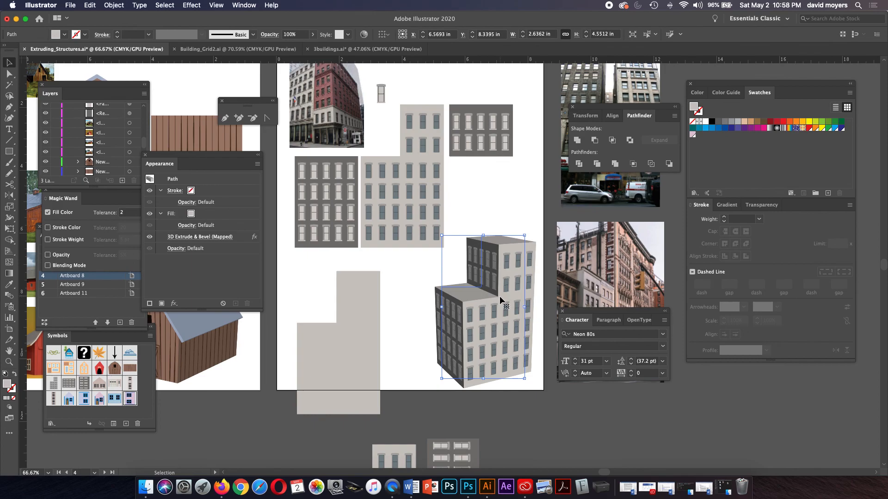
pyautogui.click(201, 238)
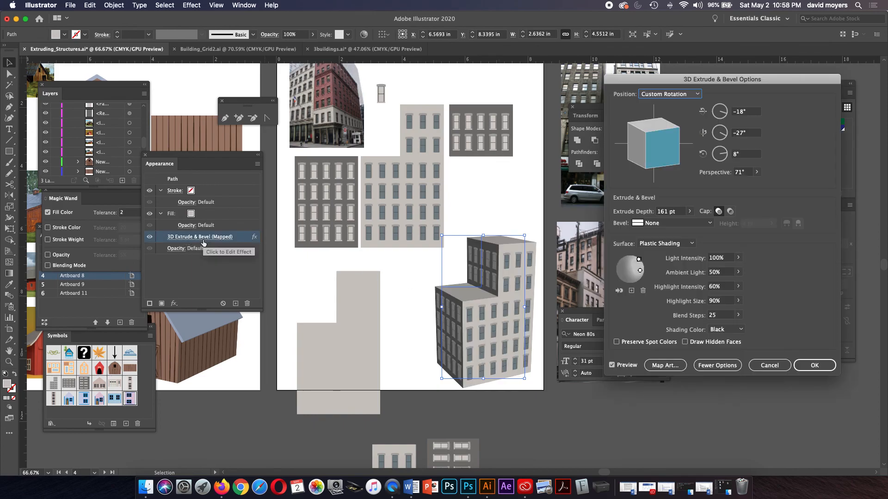
pyautogui.click(674, 366)
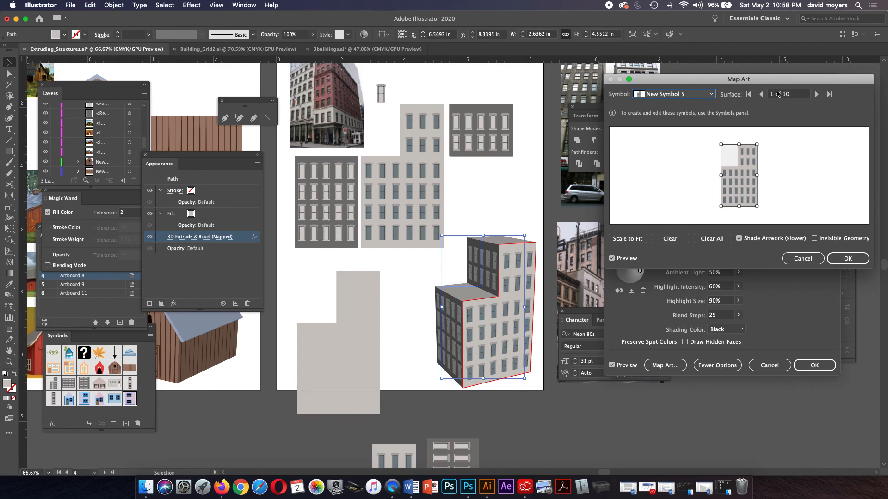
# Step: Review the building's mapped surfaces up to surface 9 of 10, close the 3D settings without applying changes, and deselect the building
pyautogui.click(815, 94)
pyautogui.click(815, 95)
pyautogui.click(816, 94)
pyautogui.click(816, 94)
pyautogui.click(816, 94)
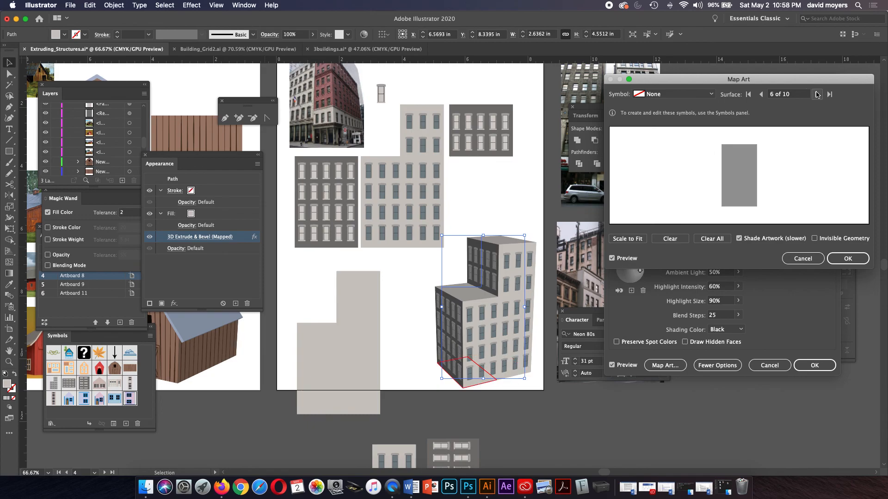
pyautogui.click(816, 94)
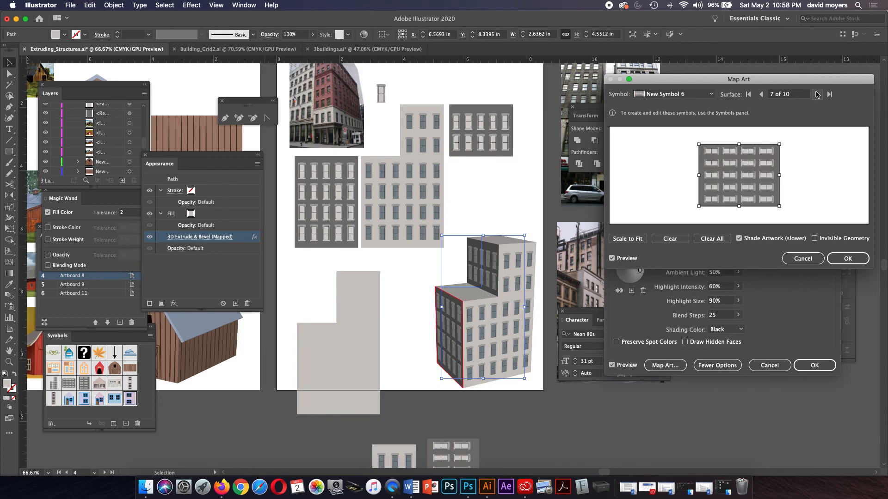
pyautogui.click(816, 94)
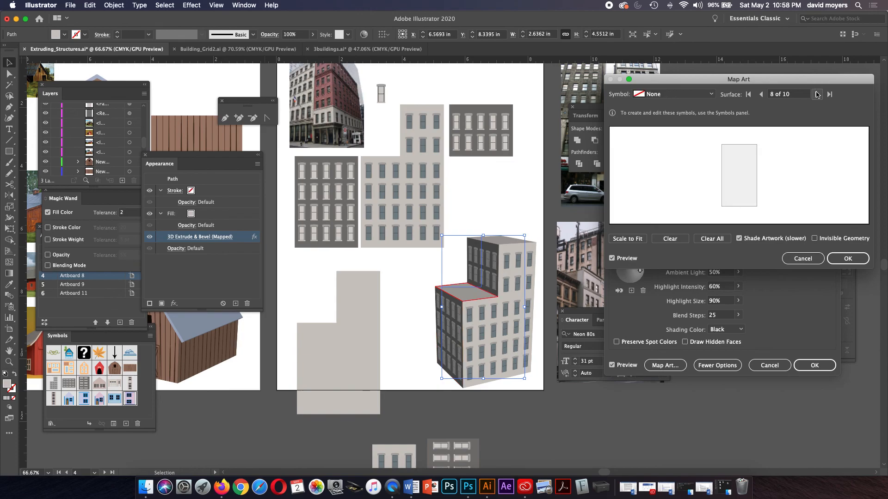
pyautogui.click(816, 94)
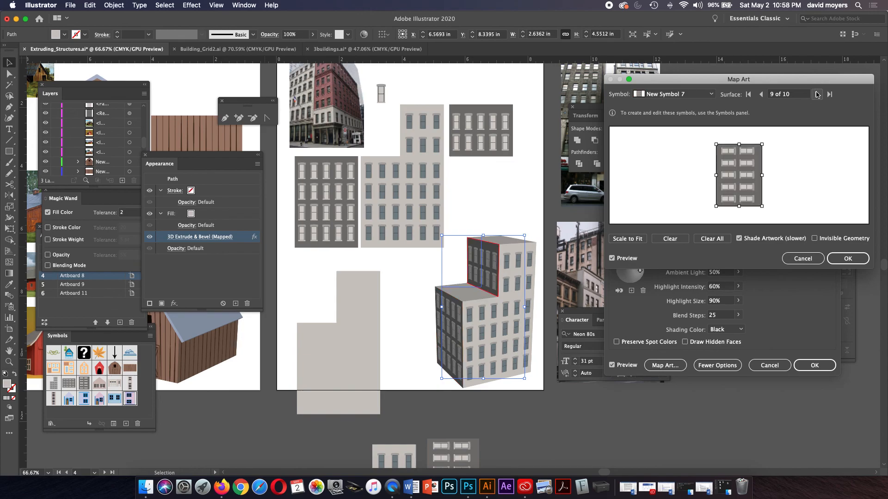
pyautogui.click(839, 258)
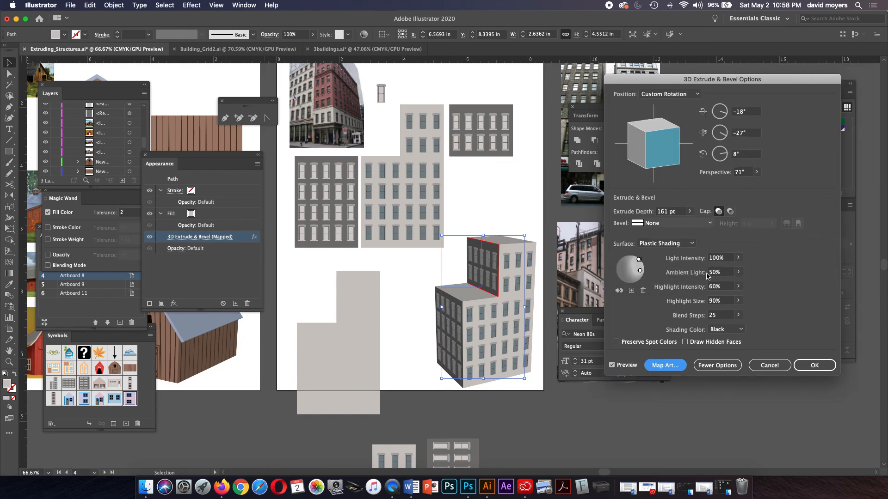
pyautogui.click(770, 365)
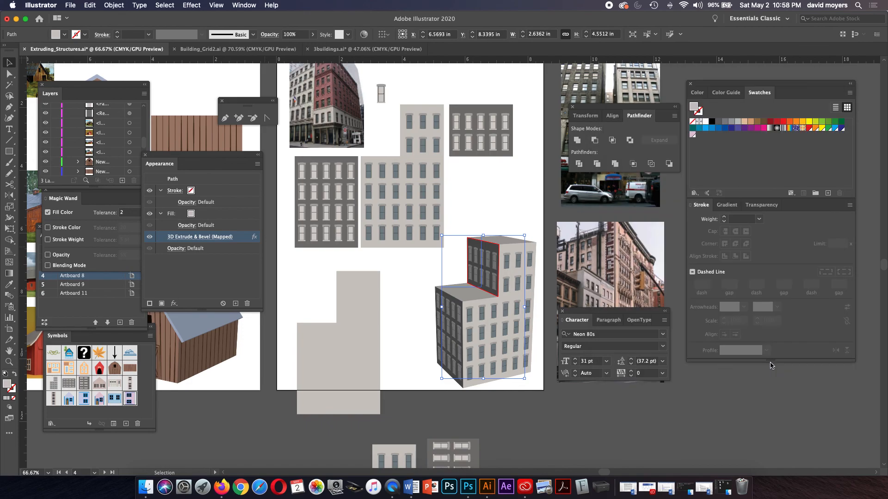
pyautogui.click(482, 196)
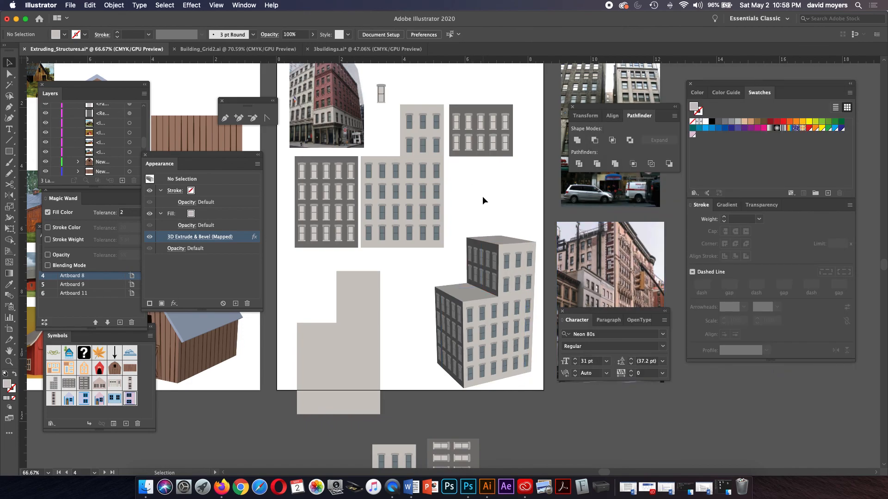
# Step: Return past the barn artboard to the beige two-story house and its flat wall artwork
pyautogui.moveTo(481, 193); pyautogui.dragTo(664, 218)
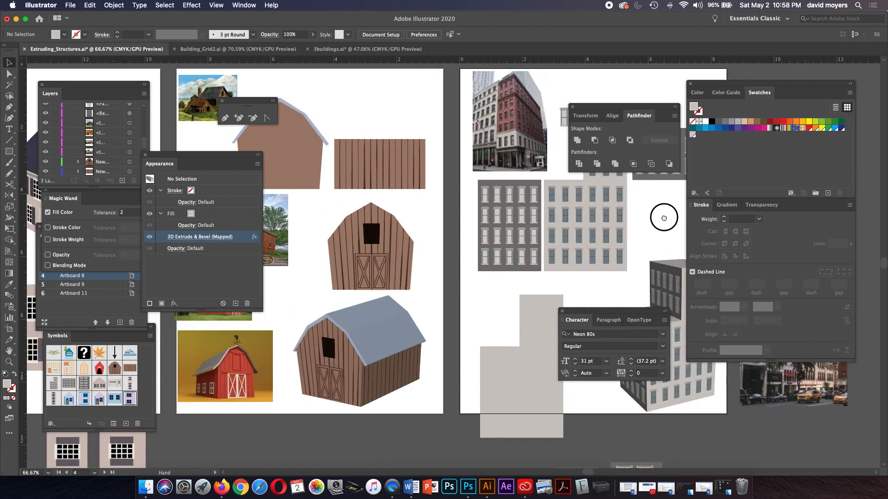
pyautogui.moveTo(457, 241); pyautogui.dragTo(650, 218)
pyautogui.moveTo(456, 244); pyautogui.dragTo(605, 217)
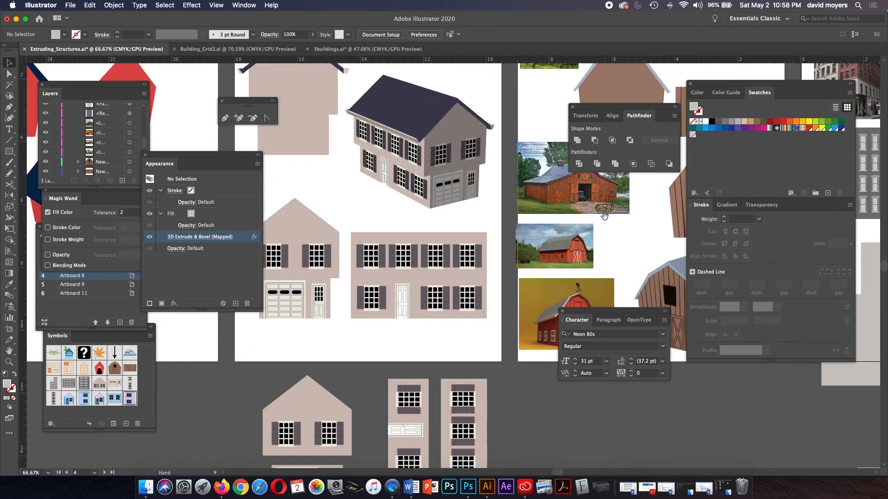
pyautogui.moveTo(491, 250); pyautogui.dragTo(577, 260)
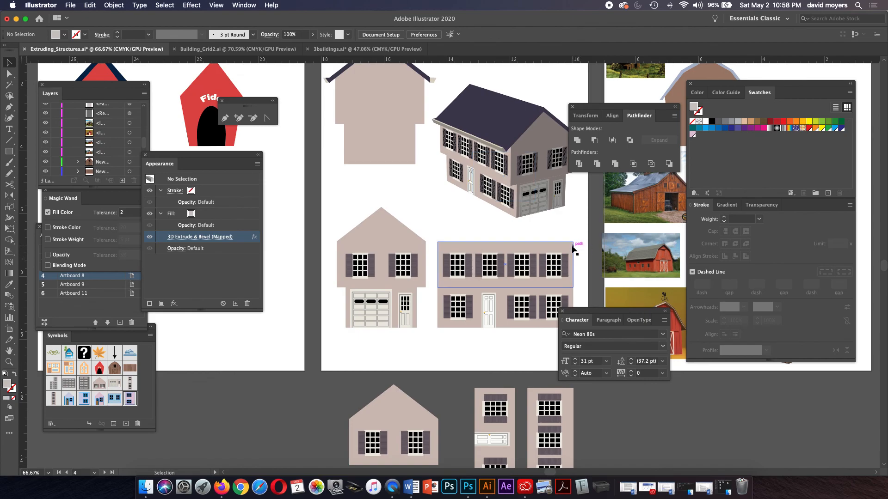